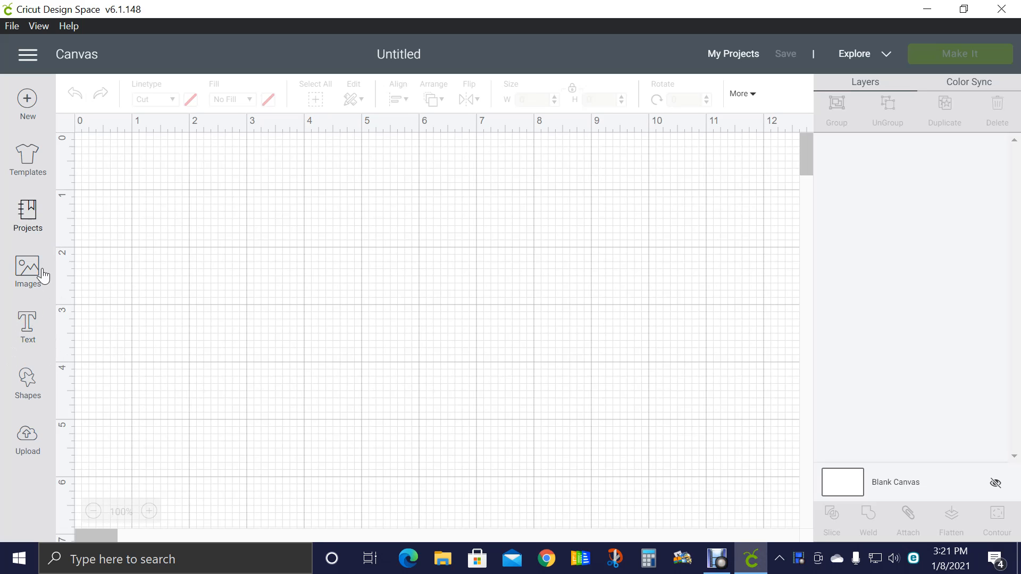
Add a text object to the canvas with "Today Is A Good Day" as its first line
{"action": "left_click", "coordinate": [29, 343]}
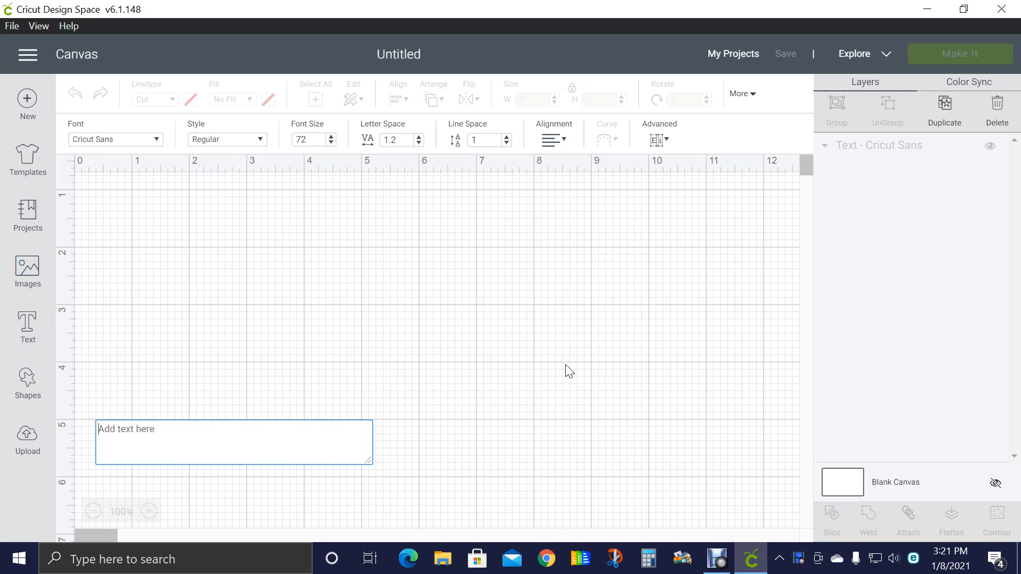
{"action": "type", "text": "T"}
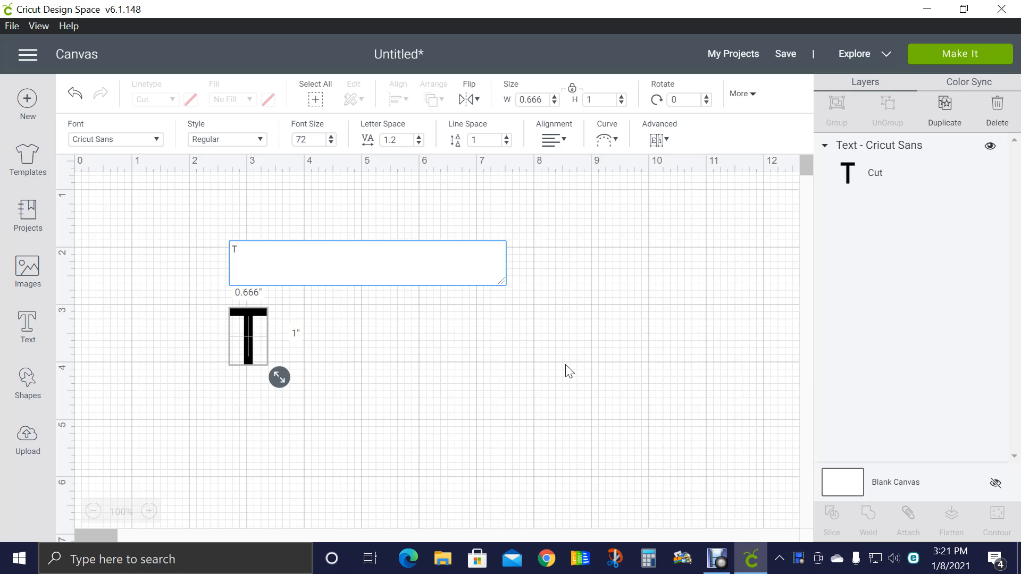
{"action": "type", "text": "oday"}
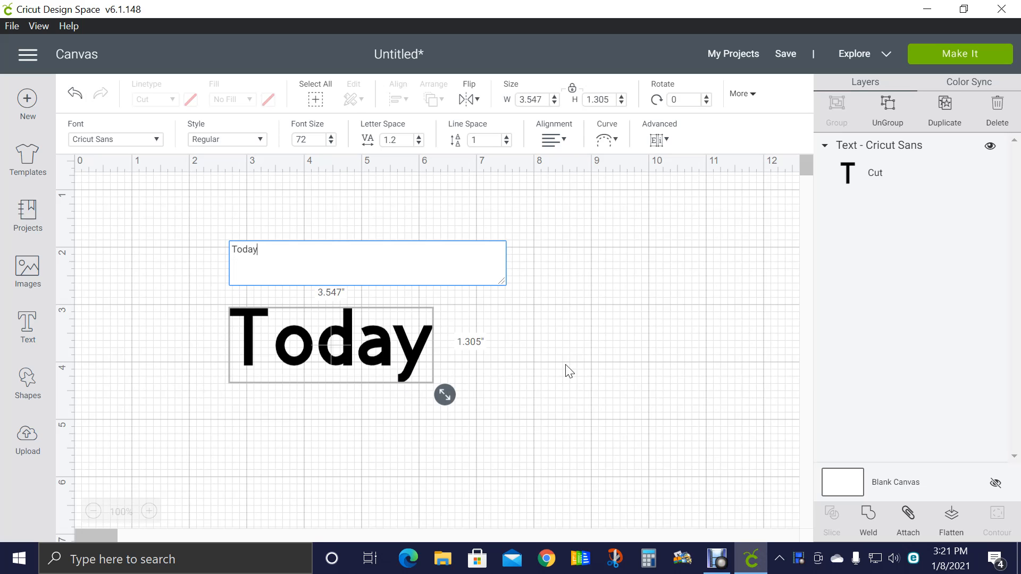
{"action": "type", "text": " Is  A"}
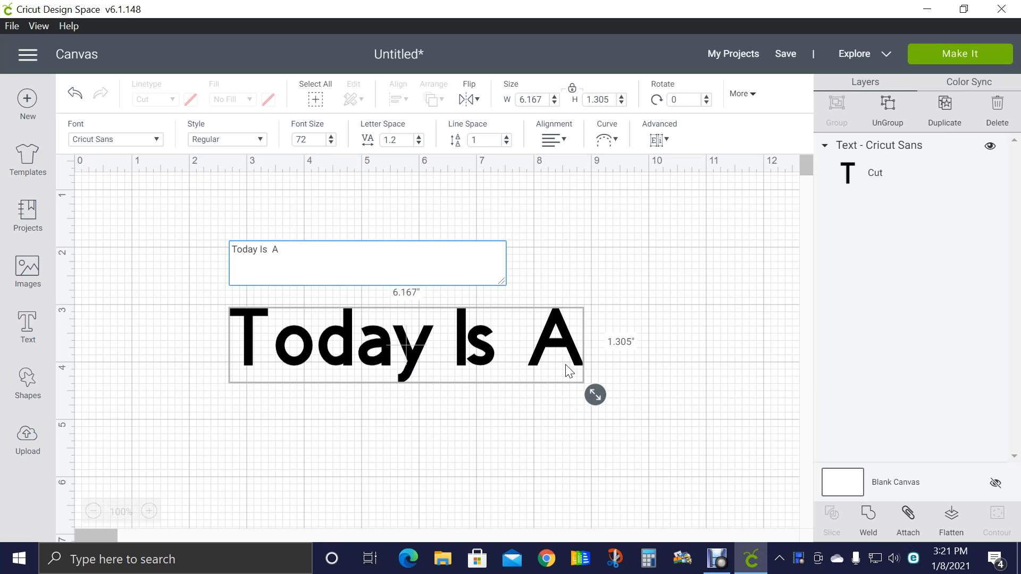
{"action": "key", "text": "BackSpace"}
{"action": "key", "text": "BackSpace"}
{"action": "key", "text": "BackSpace"}
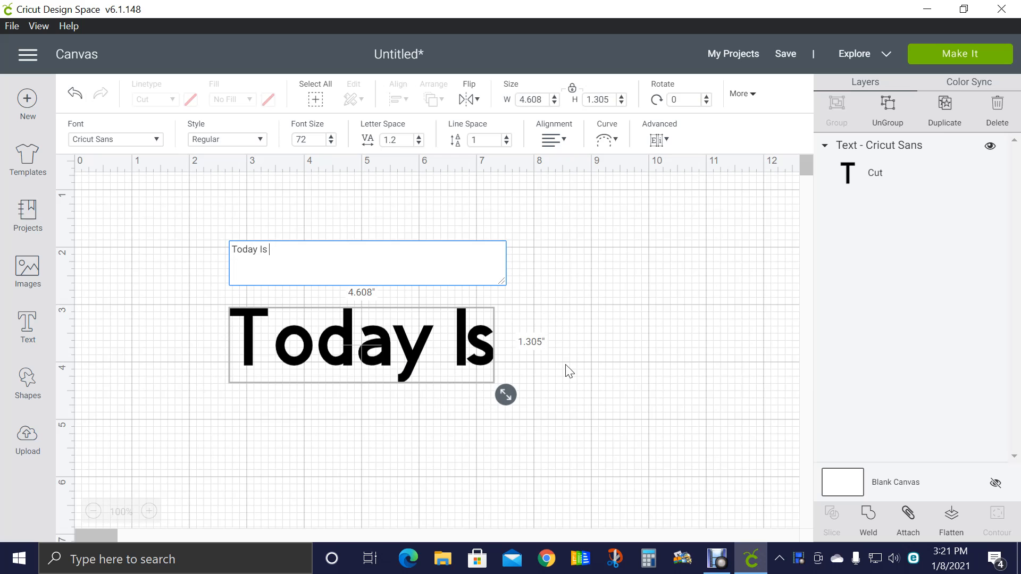
{"action": "type", "text": "A"}
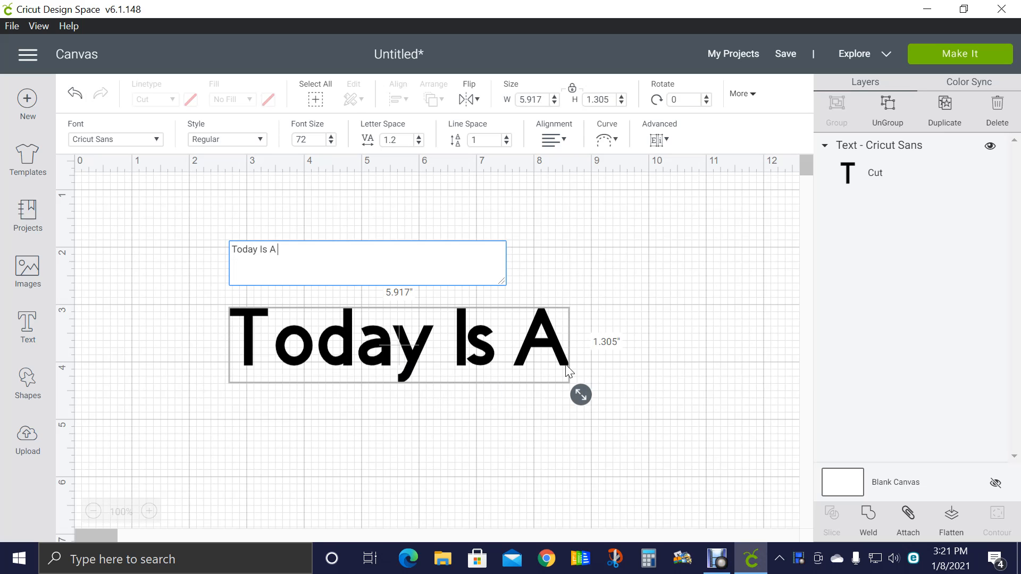
{"action": "type", "text": " Gpo"}
{"action": "key", "text": "BackSpace"}
{"action": "key", "text": "BackSpace"}
{"action": "type", "text": "ood"}
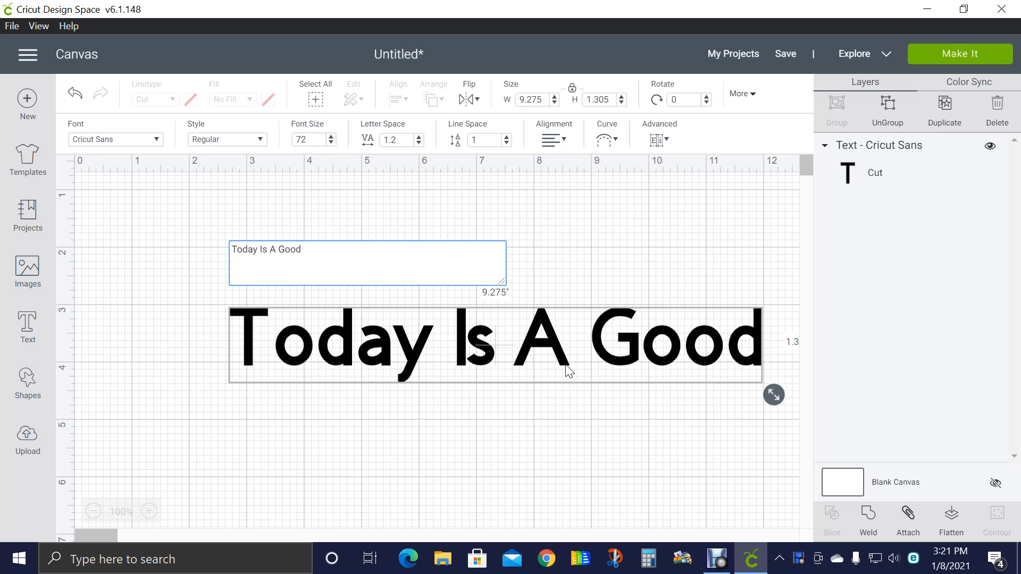
{"action": "type", "text": " Day"}
{"action": "key", "text": "Return"}
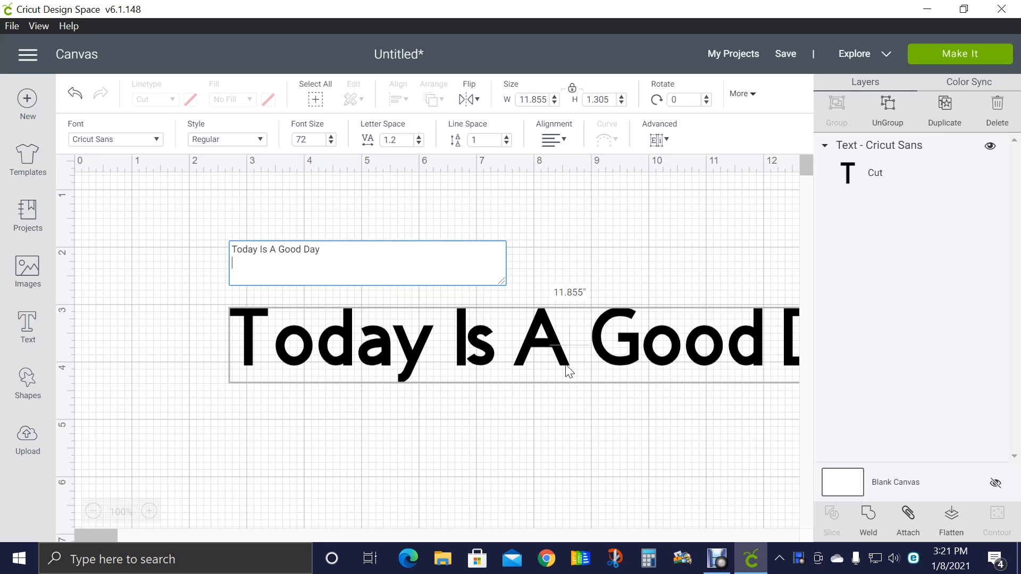
Enter "To Have A Good Day" as the second line of the text object and finish editing
{"action": "type", "text": "To"}
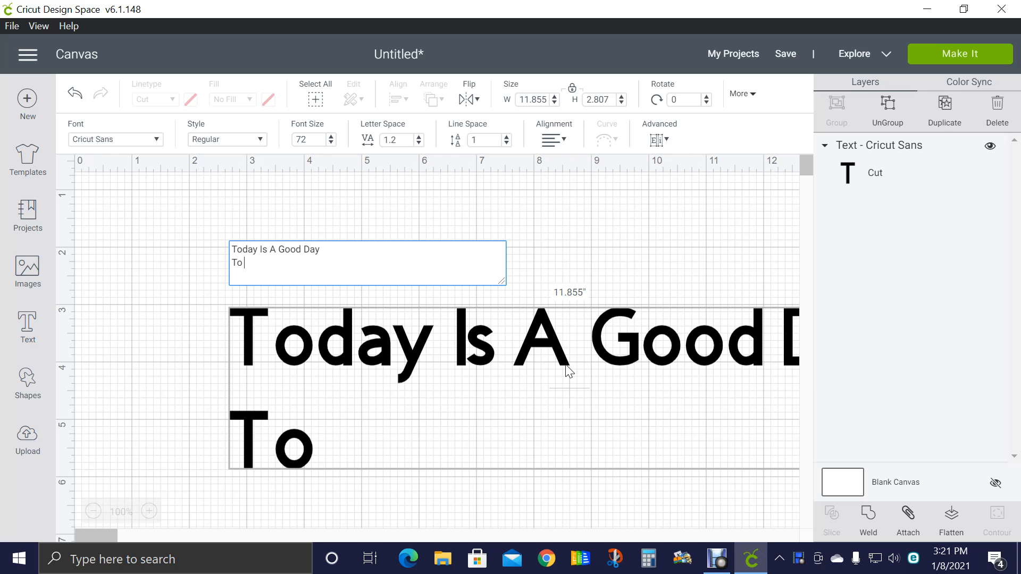
{"action": "type", "text": " Have "}
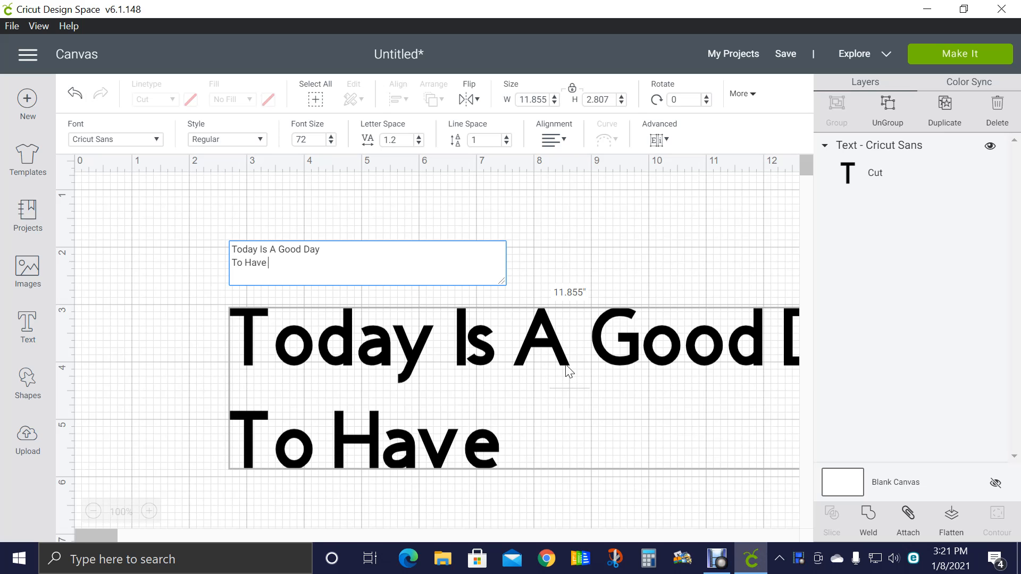
{"action": "type", "text": "A G"}
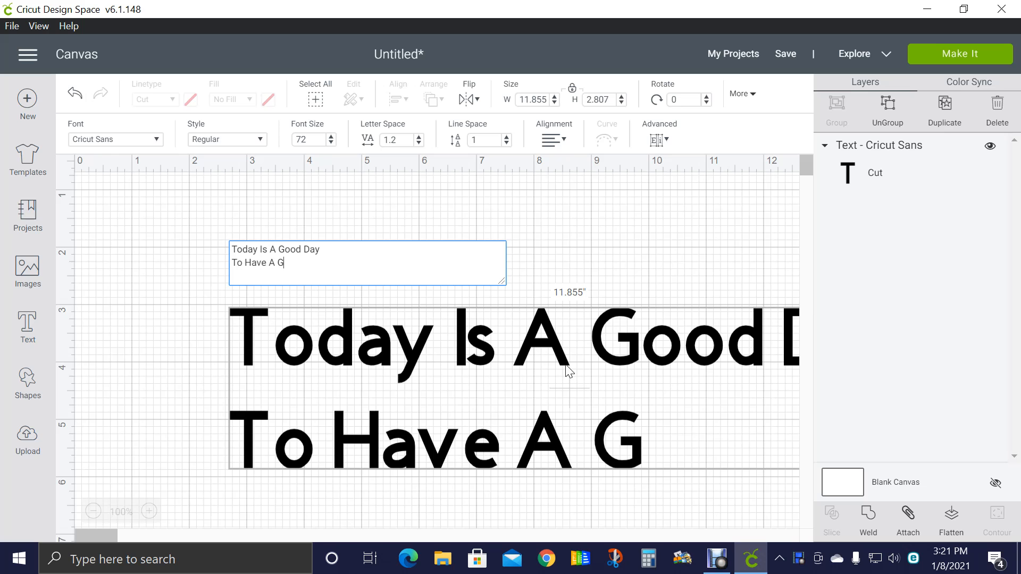
{"action": "type", "text": "ood"}
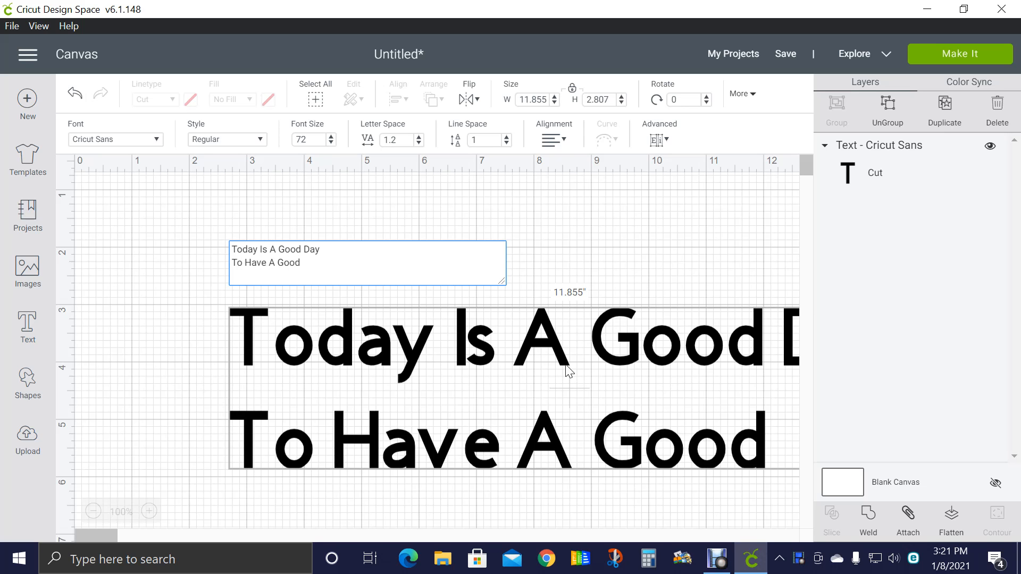
{"action": "type", "text": "D"}
{"action": "key", "text": "BackSpace"}
{"action": "type", "text": "Day"}
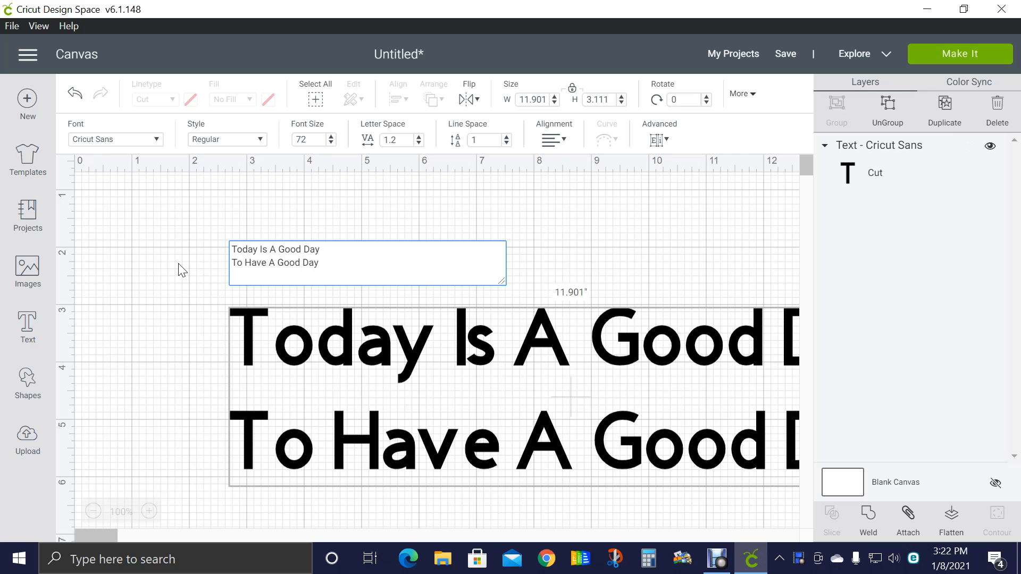
{"action": "left_click", "coordinate": [146, 287]}
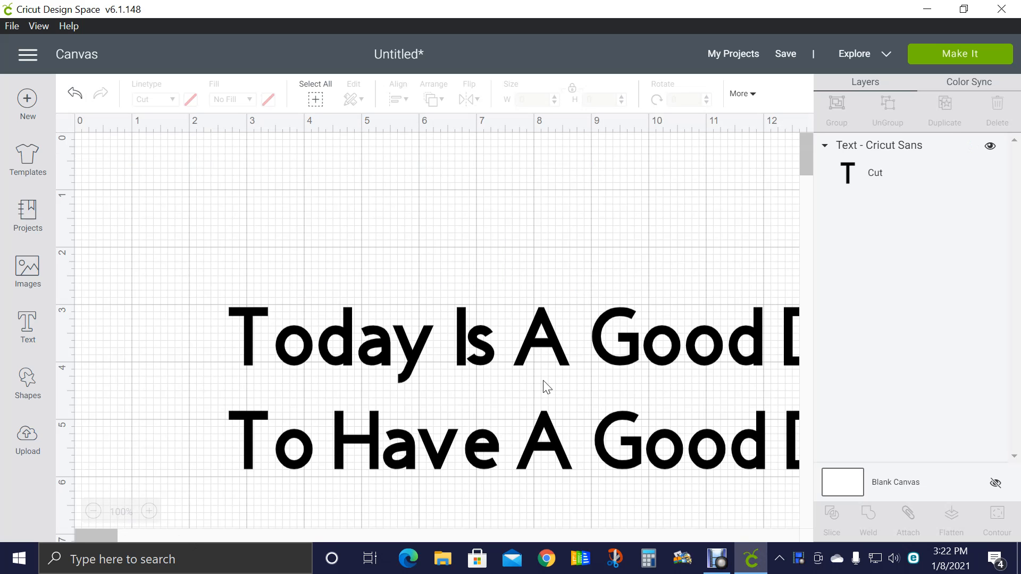
Move the two-line text up and left on the canvas, to about 1 inch across and 2 inches down
{"action": "left_click_drag", "start_coordinate": [617, 359], "coordinate": [506, 278]}
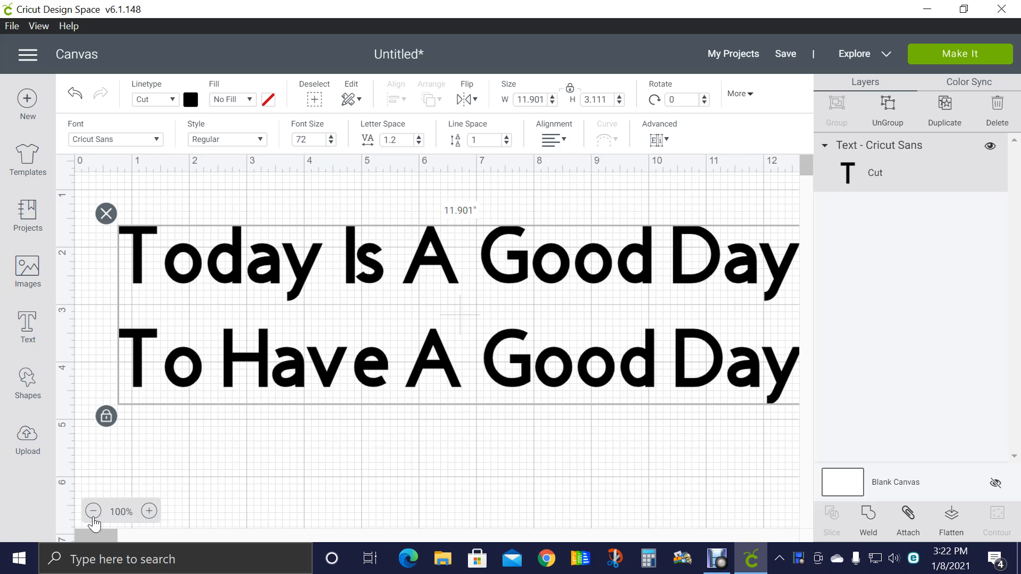
{"action": "left_click", "coordinate": [93, 511]}
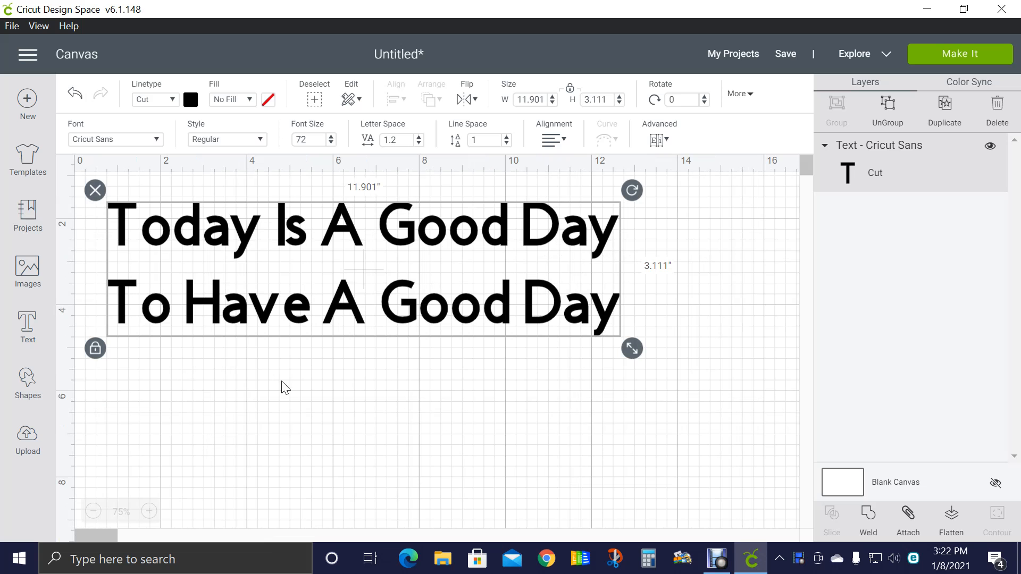
{"action": "left_click_drag", "start_coordinate": [357, 322], "coordinate": [368, 347]}
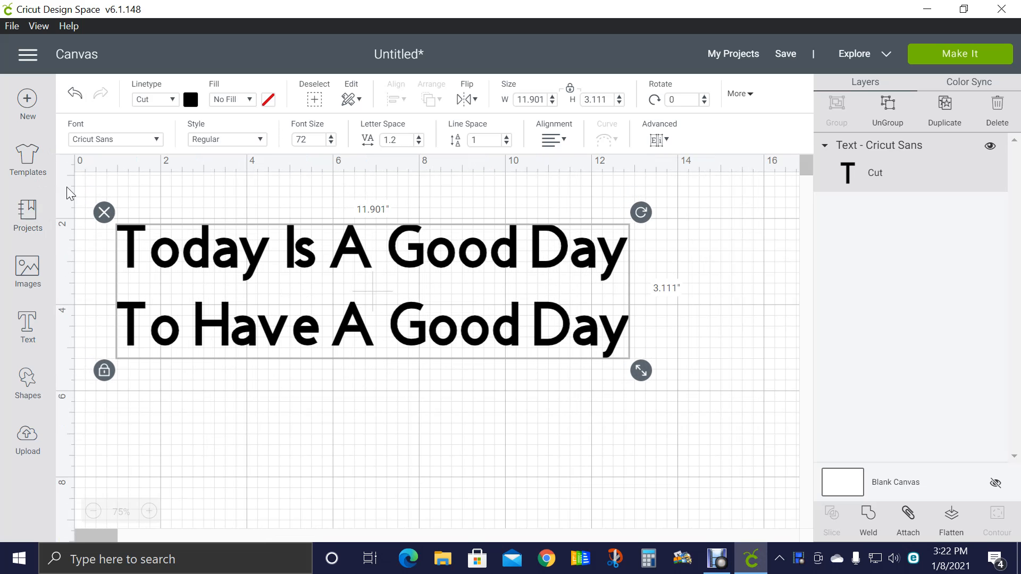
Deselect the text and cycle the canvas grid through its display modes, leaving the gridlines hidden
{"action": "left_click", "coordinate": [65, 167]}
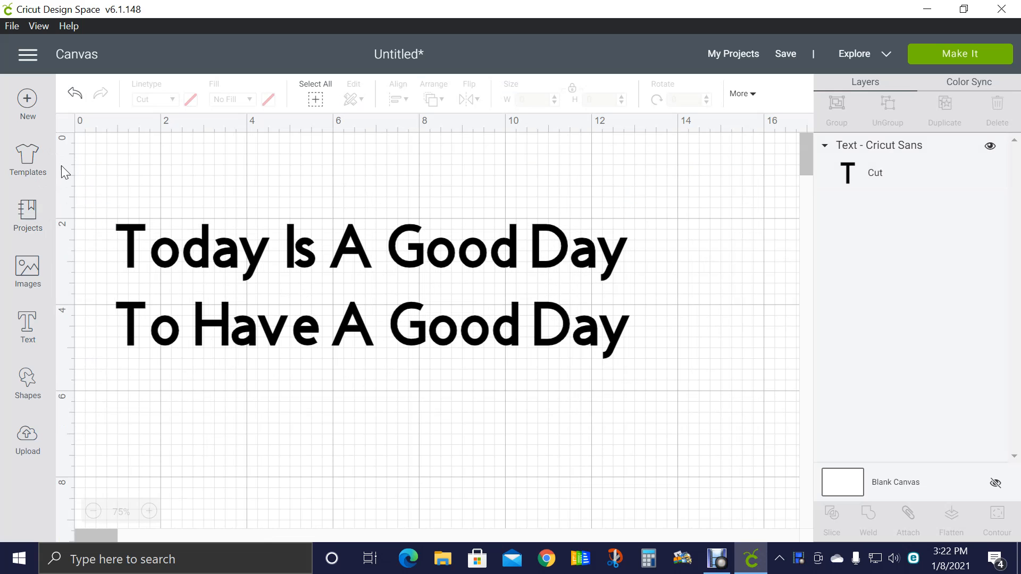
{"action": "left_click", "coordinate": [66, 126]}
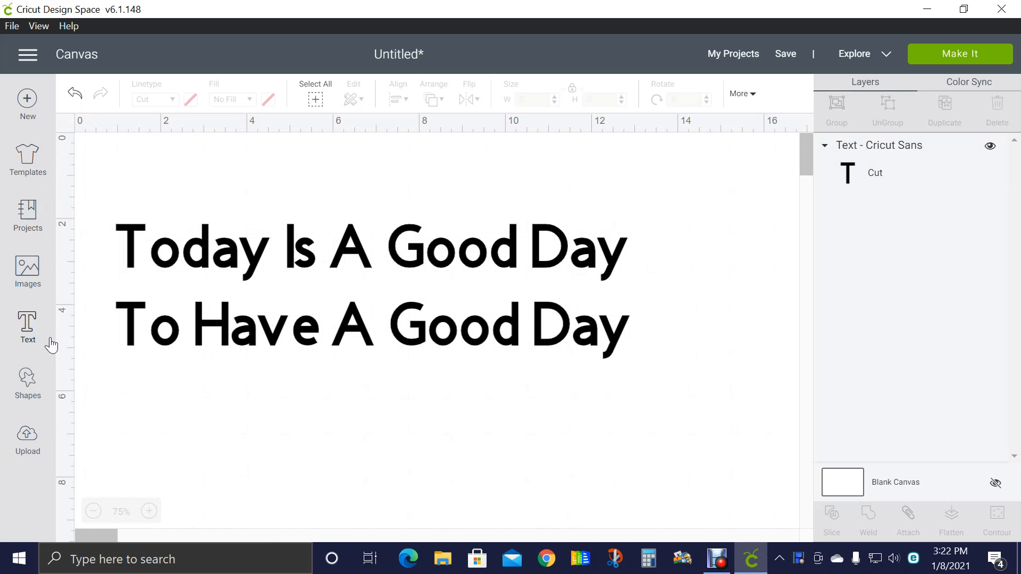
{"action": "left_click", "coordinate": [67, 122]}
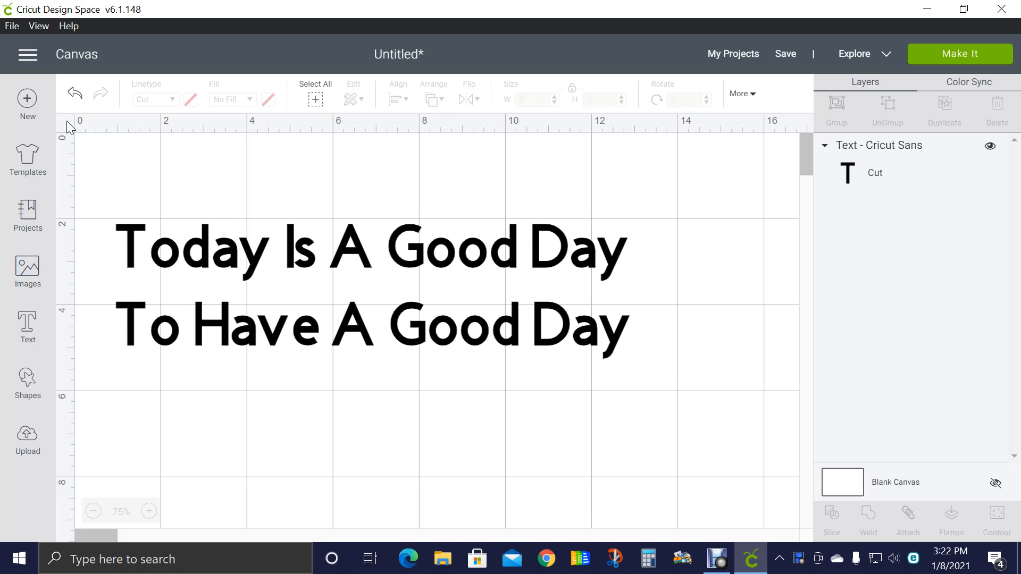
{"action": "left_click", "coordinate": [67, 123]}
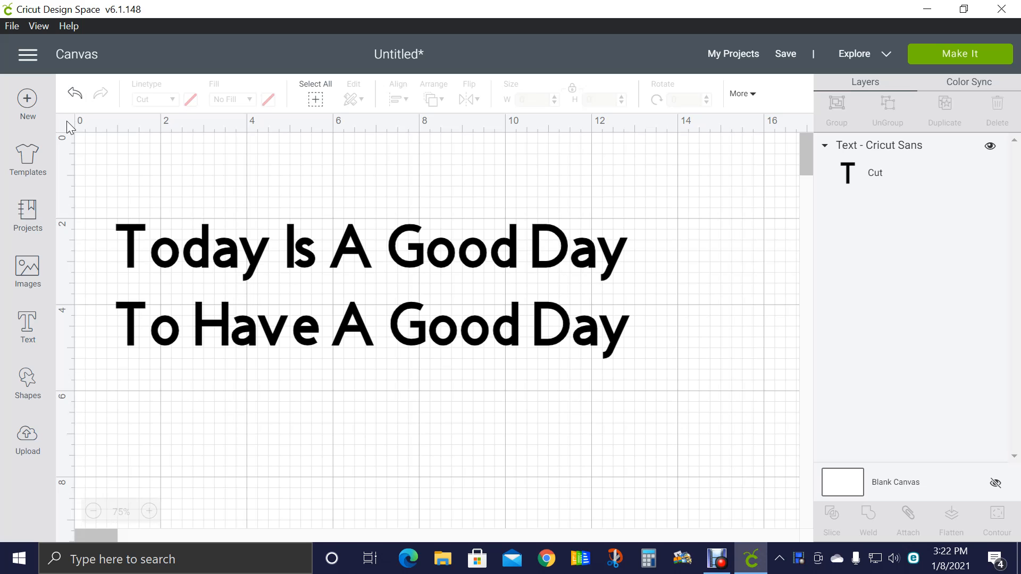
{"action": "left_click", "coordinate": [67, 128]}
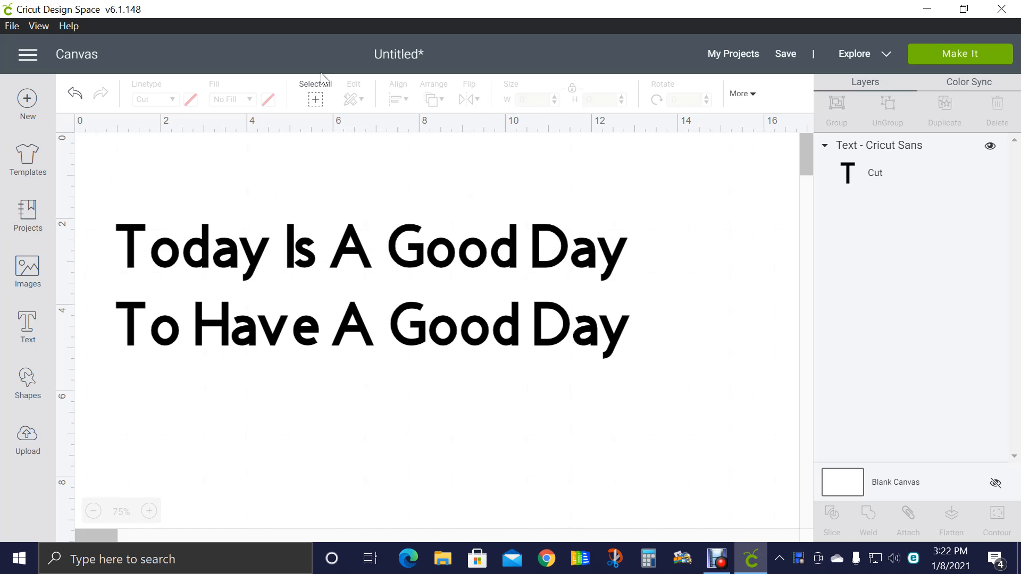
Change the two-line text's font to the system font Autumn in November
{"action": "left_click", "coordinate": [514, 260]}
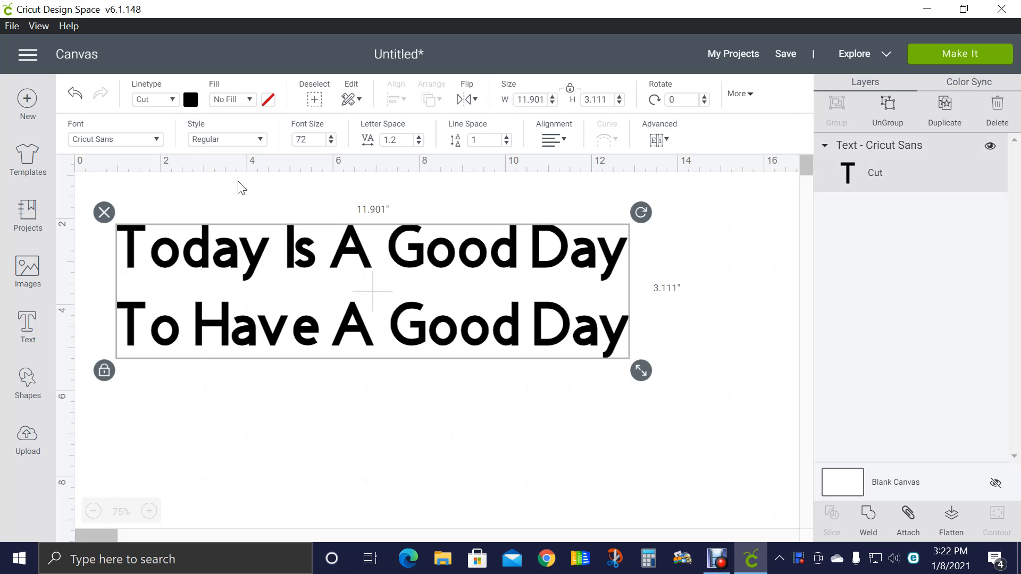
{"action": "left_click", "coordinate": [156, 139]}
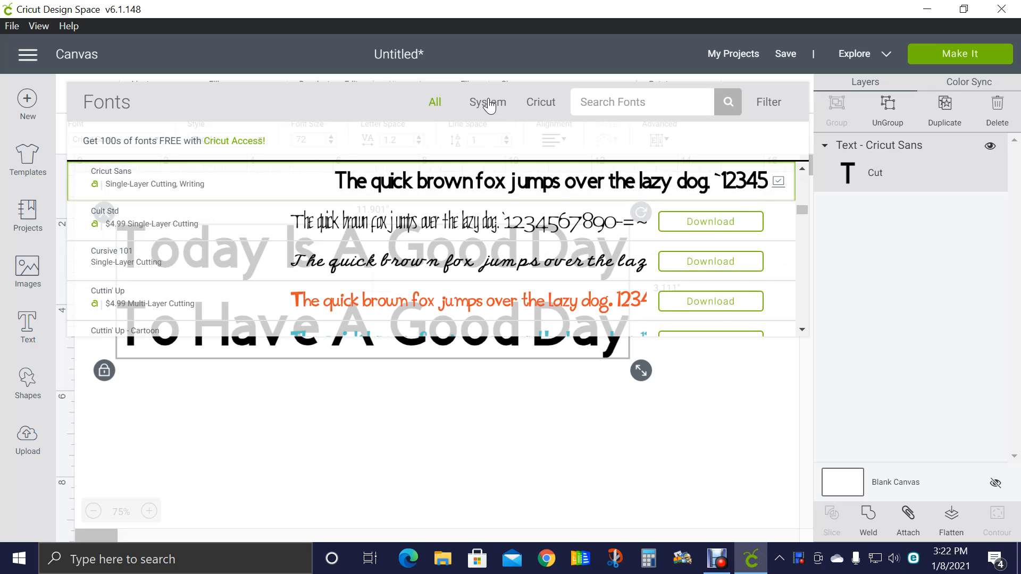
{"action": "left_click", "coordinate": [488, 104]}
{"action": "scroll", "coordinate": [429, 248], "scroll_direction": "down", "scroll_amount": 5}
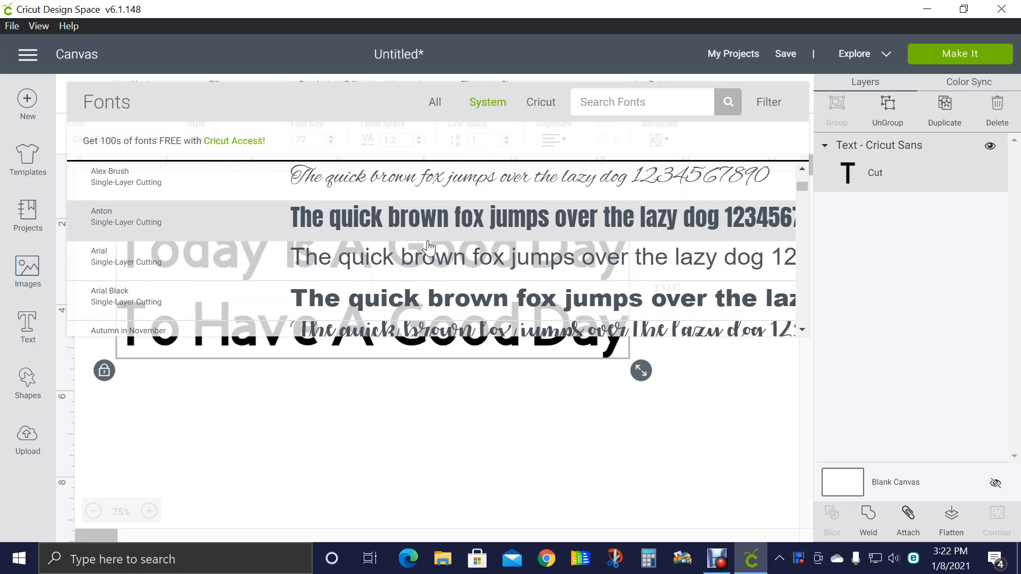
{"action": "scroll", "coordinate": [431, 242], "scroll_direction": "down", "scroll_amount": 3}
{"action": "scroll", "coordinate": [441, 226], "scroll_direction": "up", "scroll_amount": 2}
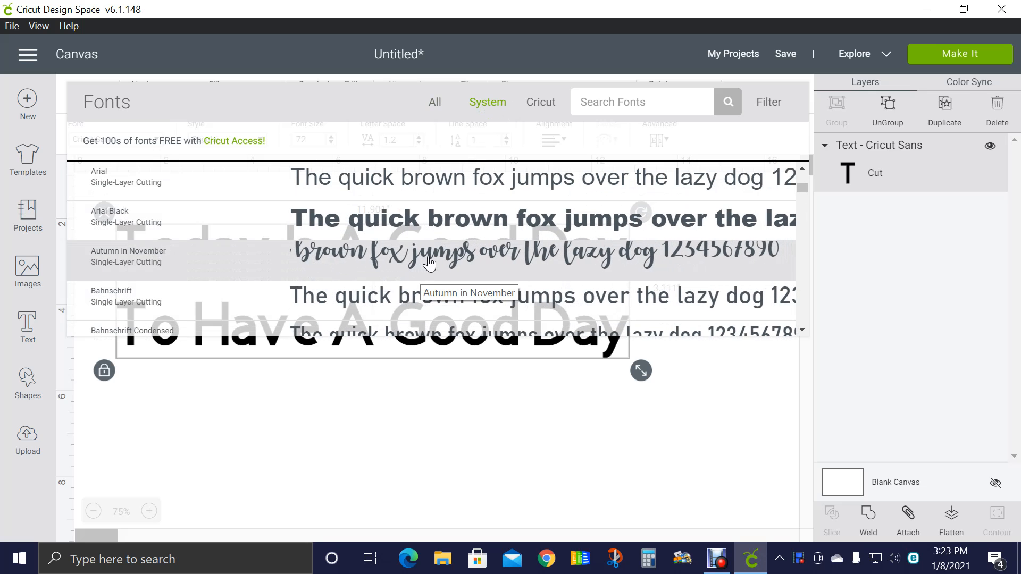
{"action": "left_click", "coordinate": [430, 262]}
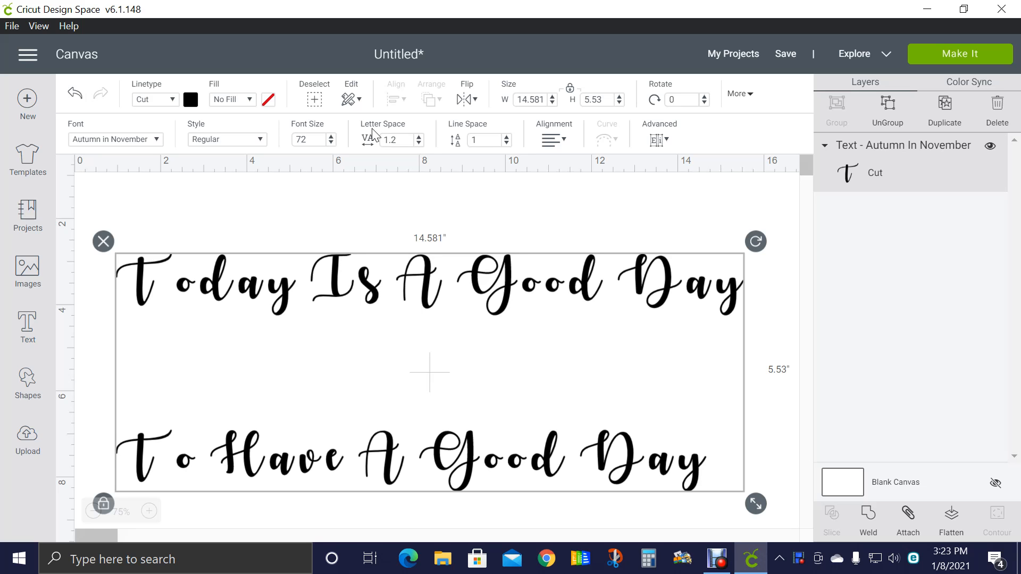
Reduce the text's letter spacing to -0.8 so the script letters sit closer together, then deselect the text
{"action": "left_click", "coordinate": [419, 143]}
{"action": "left_click", "coordinate": [419, 143]}
{"action": "left_click", "coordinate": [419, 143]}
{"action": "left_click", "coordinate": [419, 143]}
{"action": "left_click", "coordinate": [419, 143]}
{"action": "left_click", "coordinate": [419, 143]}
{"action": "left_click", "coordinate": [419, 143]}
{"action": "left_click", "coordinate": [419, 143]}
{"action": "left_click", "coordinate": [419, 143]}
{"action": "left_click", "coordinate": [418, 143]}
{"action": "left_click", "coordinate": [419, 143]}
{"action": "left_click", "coordinate": [419, 143]}
{"action": "left_click", "coordinate": [419, 143]}
{"action": "left_click", "coordinate": [419, 143]}
{"action": "left_click", "coordinate": [419, 143]}
{"action": "left_click", "coordinate": [419, 143]}
{"action": "left_click", "coordinate": [419, 143]}
{"action": "left_click", "coordinate": [419, 143]}
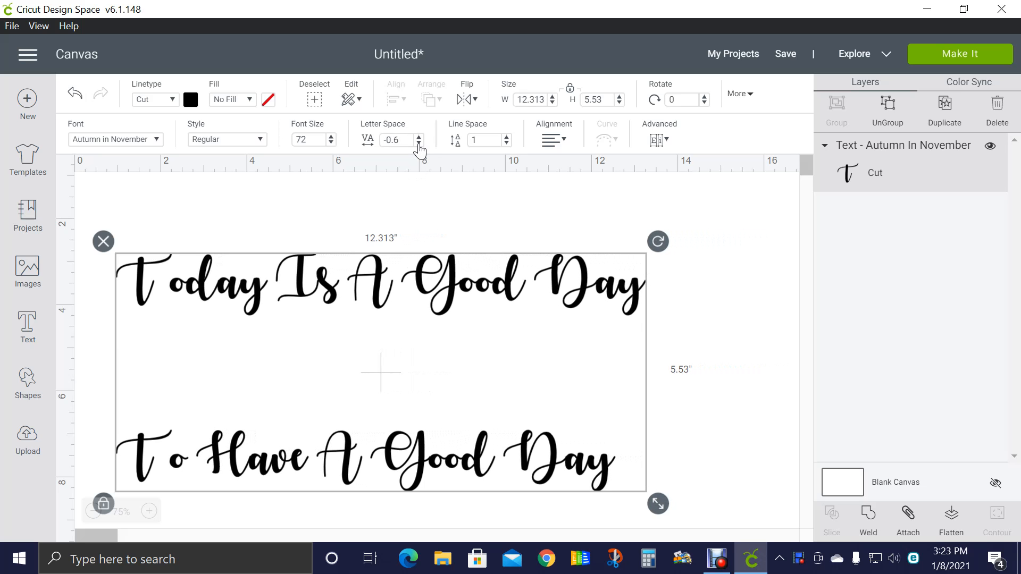
{"action": "left_click", "coordinate": [419, 143]}
{"action": "left_click", "coordinate": [419, 143]}
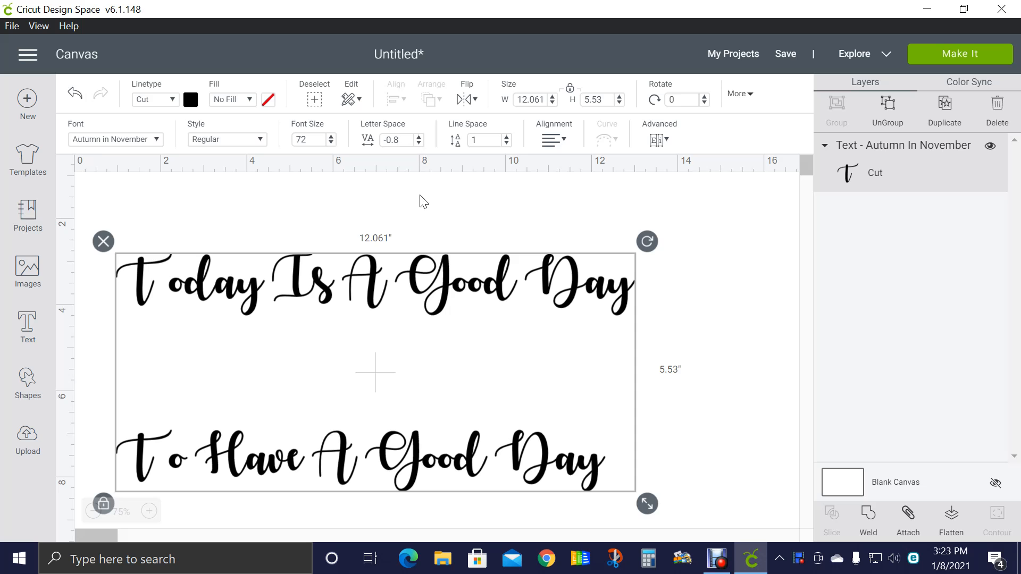
{"action": "left_click", "coordinate": [738, 360]}
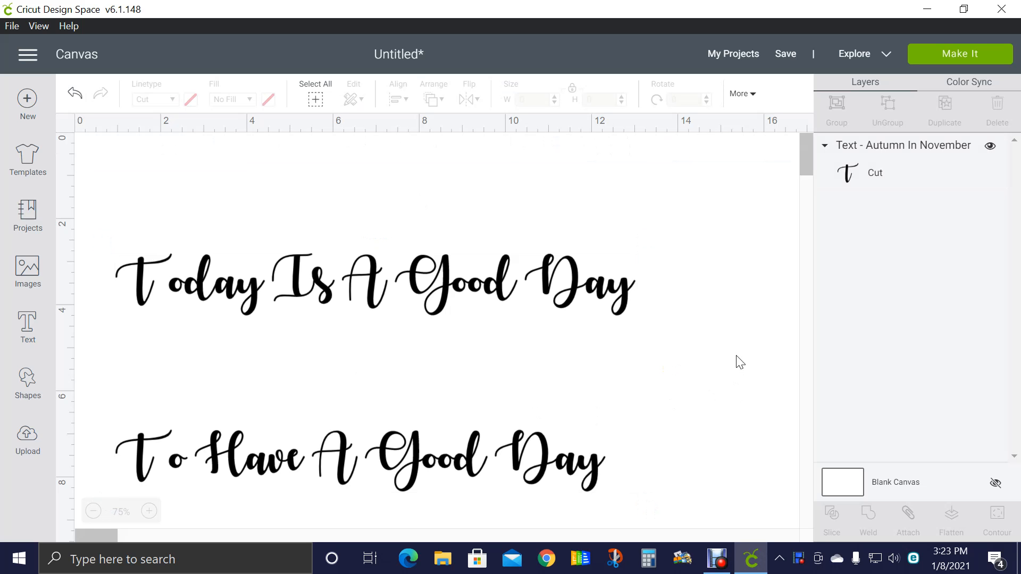
Ungroup the two-line text into separate lines
{"action": "left_click", "coordinate": [576, 303]}
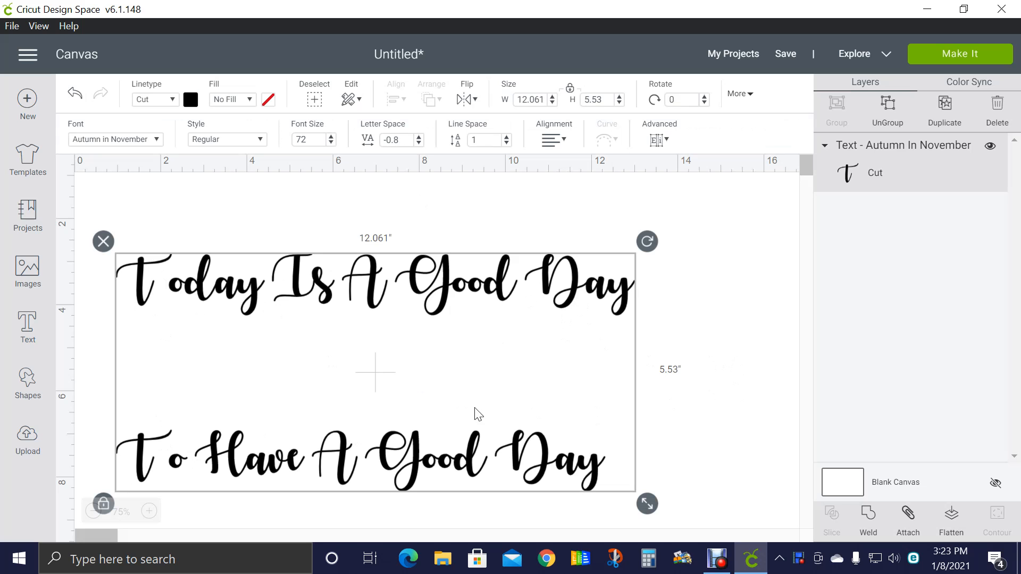
{"action": "left_click", "coordinate": [657, 141]}
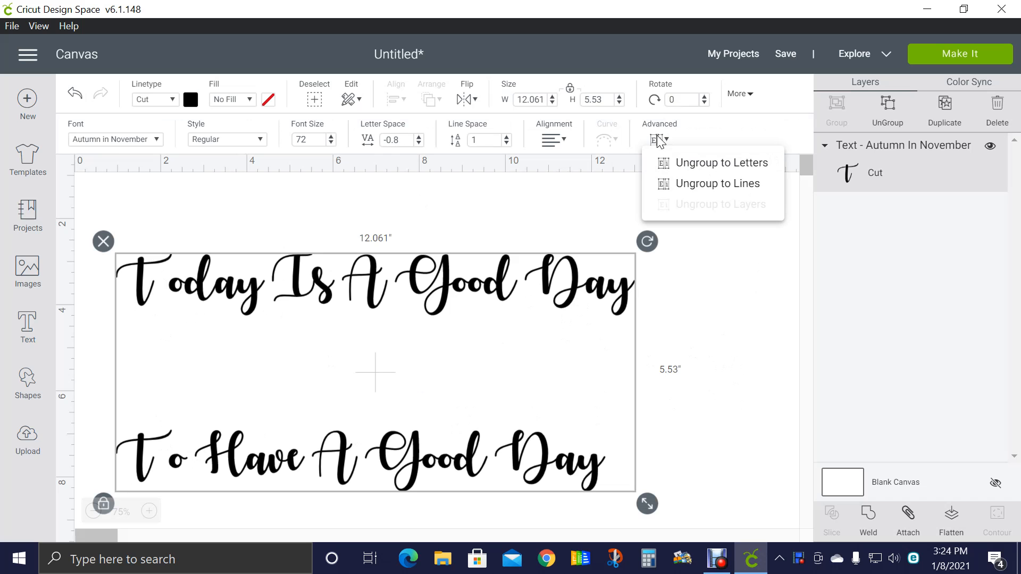
{"action": "left_click", "coordinate": [709, 185]}
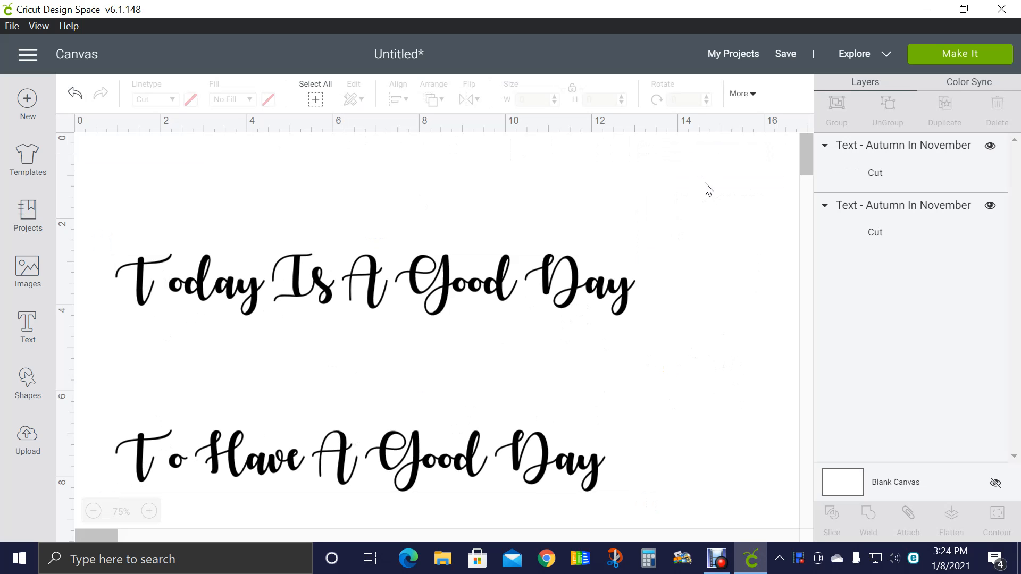
Move the "To Have A Good Day" line straight up until it sits closely beneath the "Today Is A Good Day" line
{"action": "left_click", "coordinate": [405, 474]}
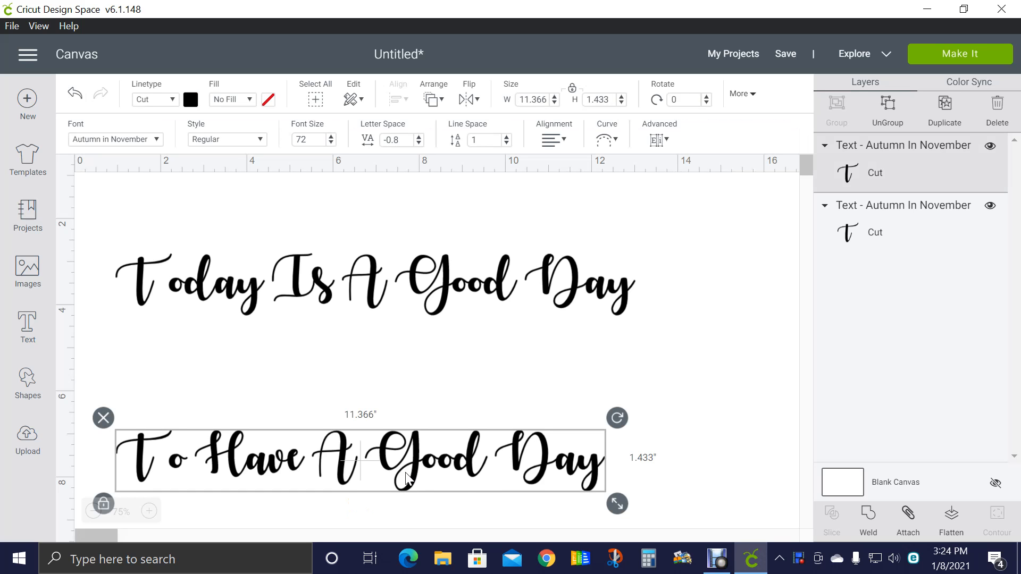
{"action": "key", "text": "Up"}
{"action": "key", "text": "Up"}
{"action": "key", "text": "Up"}
{"action": "key", "text": "Up"}
{"action": "key", "text": "Up"}
{"action": "key", "text": "Up"}
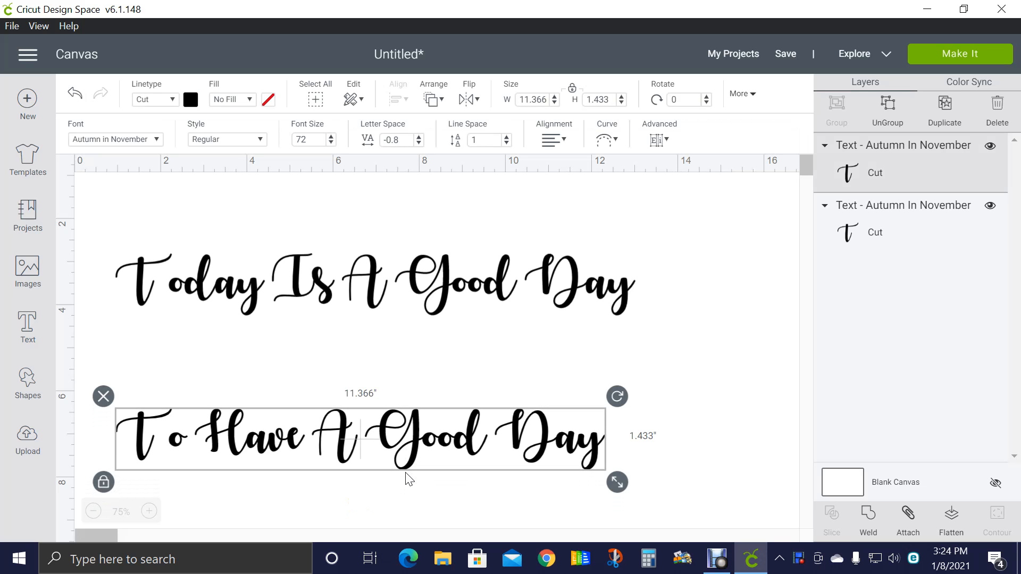
{"action": "key", "text": "Up"}
{"action": "key", "text": "Up"}
{"action": "key", "text": "Up"}
{"action": "key", "text": "Up"}
{"action": "key", "text": "Up"}
{"action": "key", "text": "Up"}
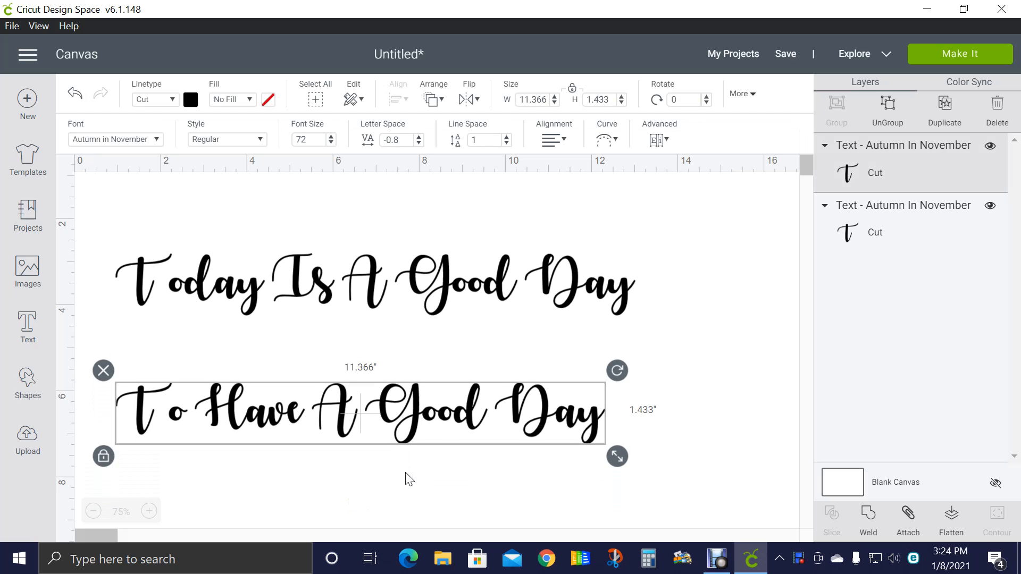
{"action": "key", "text": "Up"}
{"action": "key", "text": "Up"}
{"action": "key", "text": "Up"}
{"action": "key", "text": "Up"}
{"action": "key", "text": "Up"}
{"action": "key", "text": "Up"}
{"action": "key", "text": "Up"}
{"action": "key", "text": "Up"}
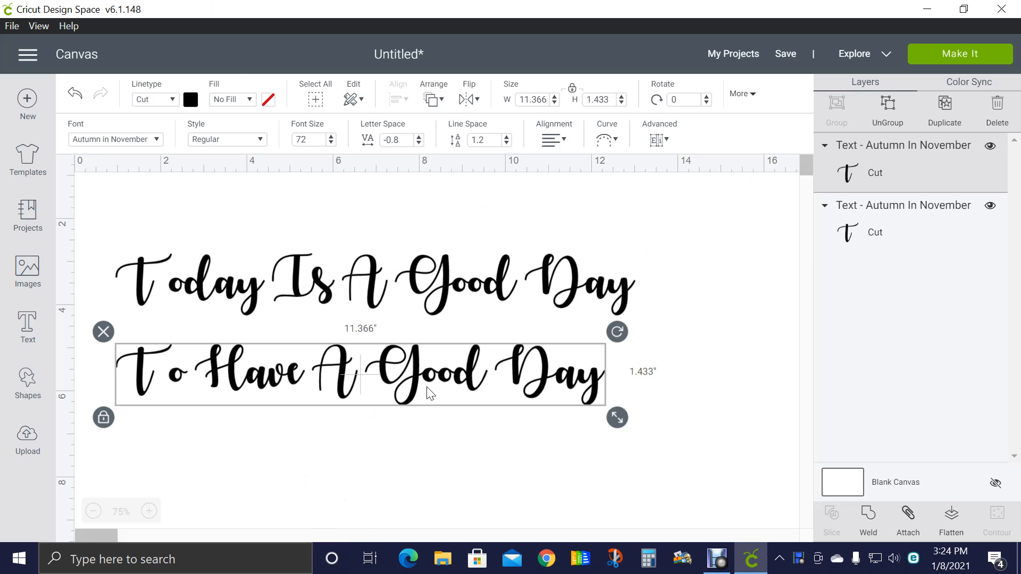
Ungroup the lower line into single letters and move its T right so it tucks closely against the o of "To"
{"action": "left_click", "coordinate": [897, 118]}
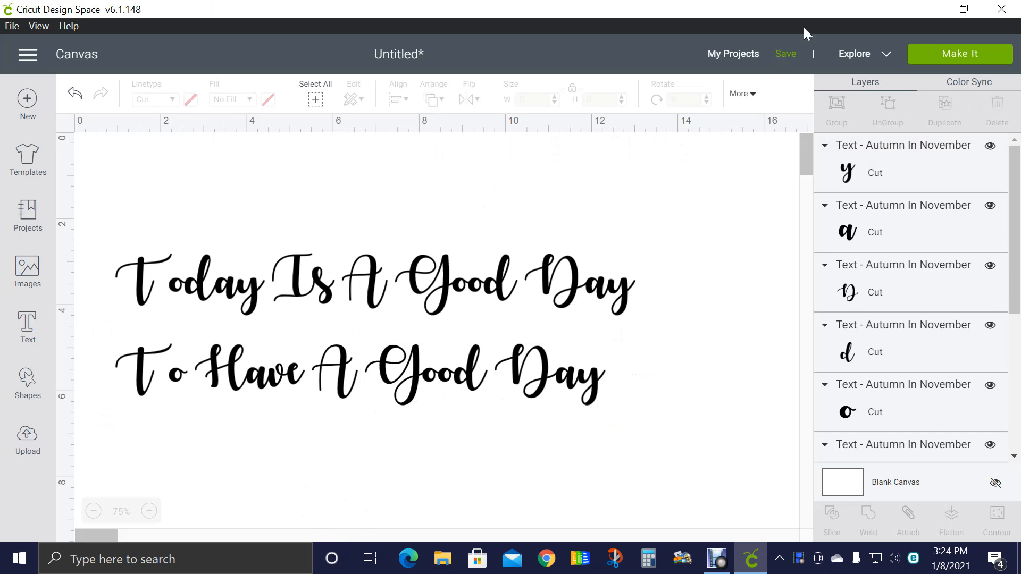
{"action": "left_click", "coordinate": [146, 392]}
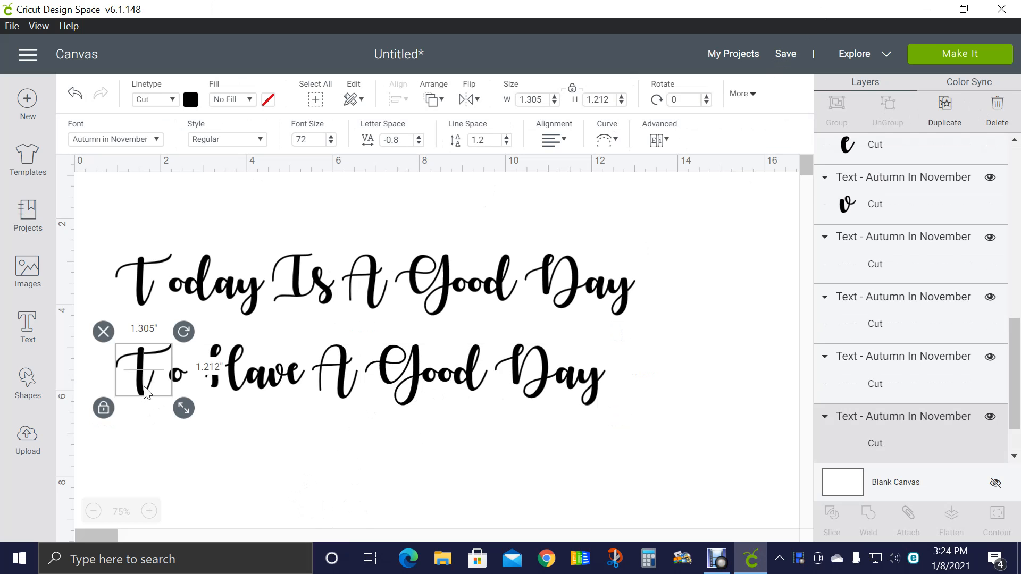
{"action": "key", "text": "Right"}
{"action": "key", "text": "Right"}
{"action": "key", "text": "Right"}
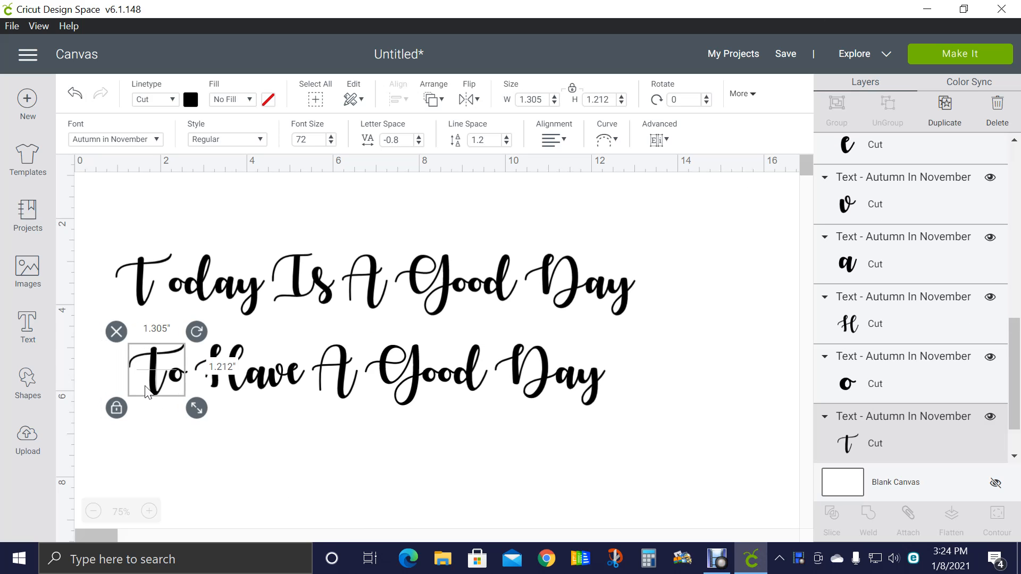
{"action": "key", "text": "Right"}
{"action": "key", "text": "Right"}
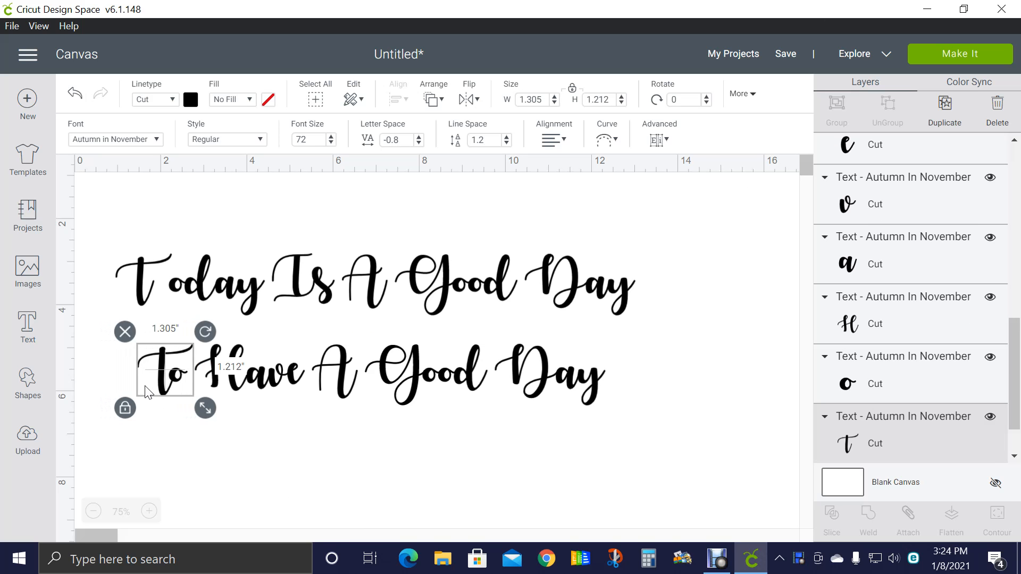
{"action": "left_click_drag", "start_coordinate": [162, 363], "coordinate": [160, 365]}
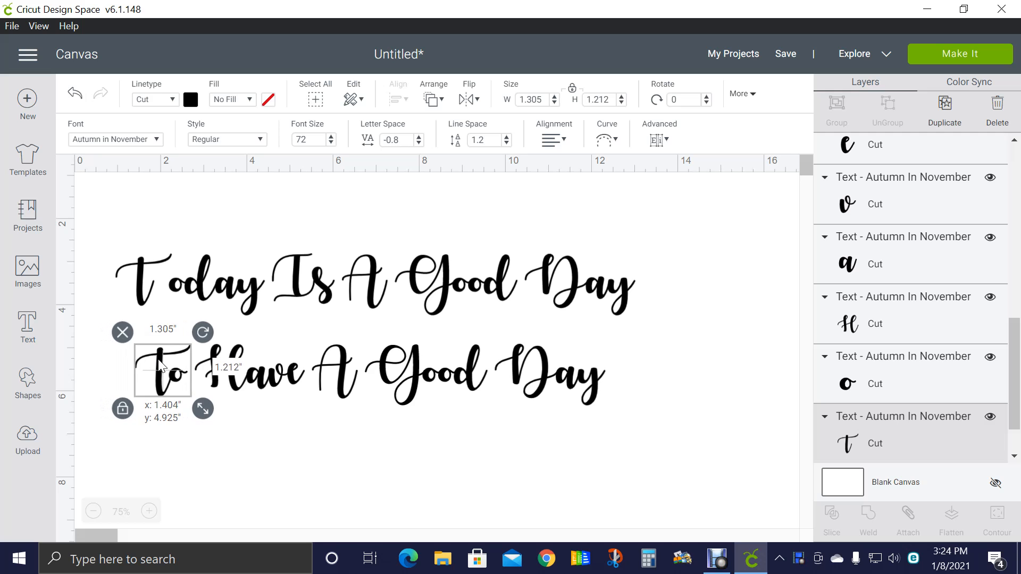
{"action": "left_click_drag", "start_coordinate": [158, 362], "coordinate": [158, 362]}
{"action": "left_click", "coordinate": [362, 501]}
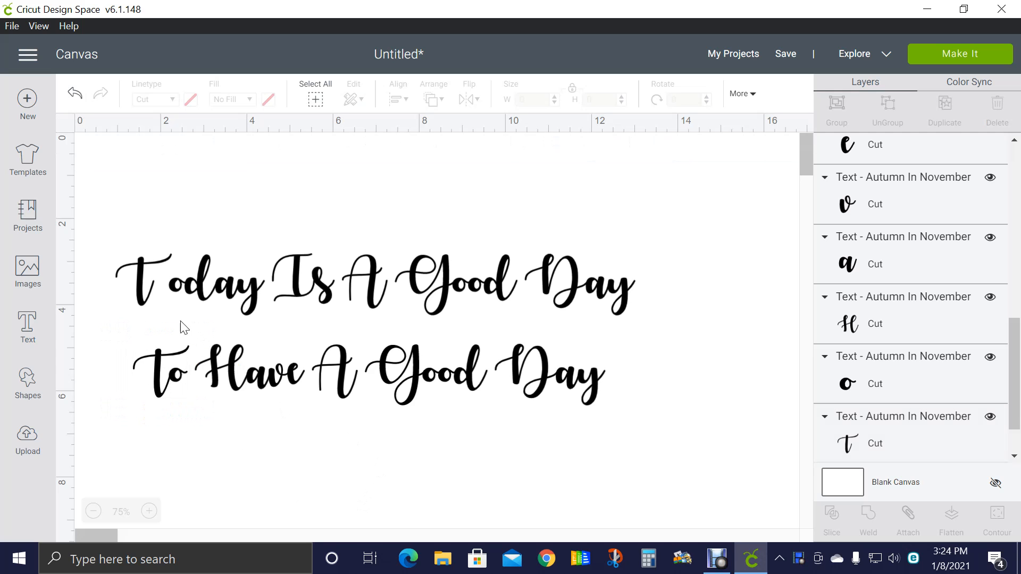
Group all the letters of the "To Have A Good Day" line together, then deselect them
{"action": "left_click_drag", "start_coordinate": [116, 341], "coordinate": [668, 428]}
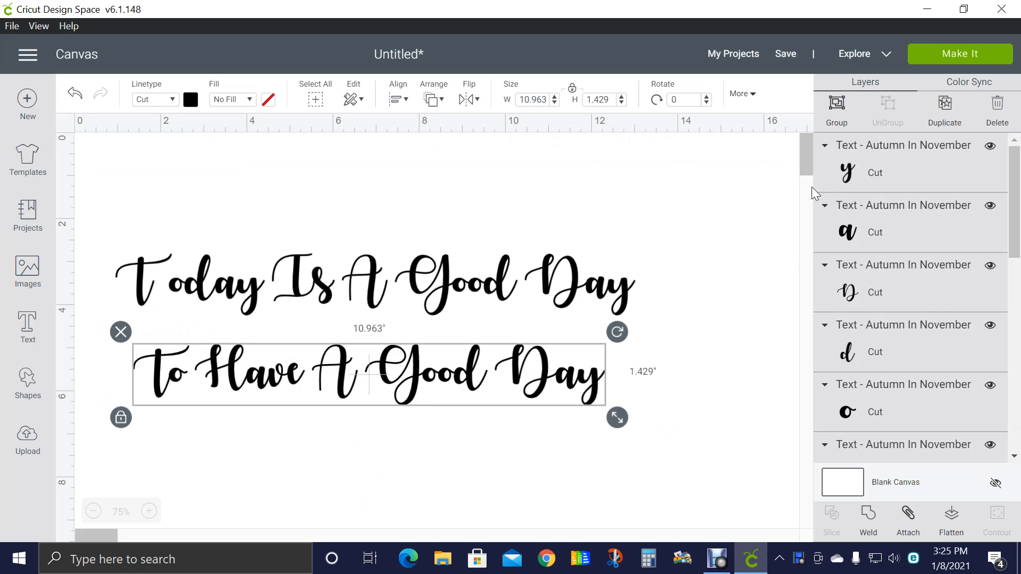
{"action": "left_click", "coordinate": [836, 103]}
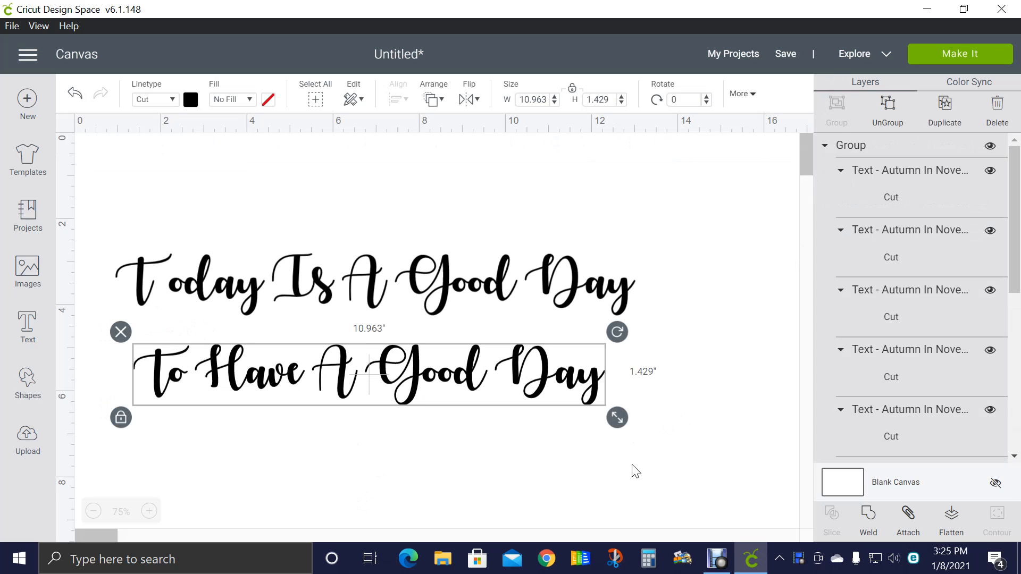
{"action": "left_click", "coordinate": [491, 475]}
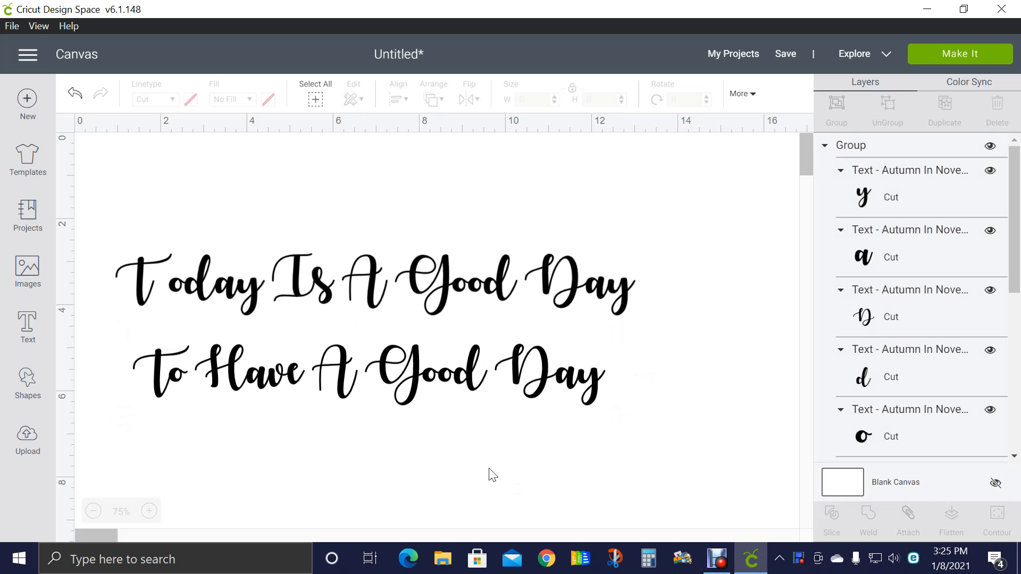
Ungroup the upper line into single letters and move its T right so it tucks closely against the o of "Today"
{"action": "left_click", "coordinate": [148, 291]}
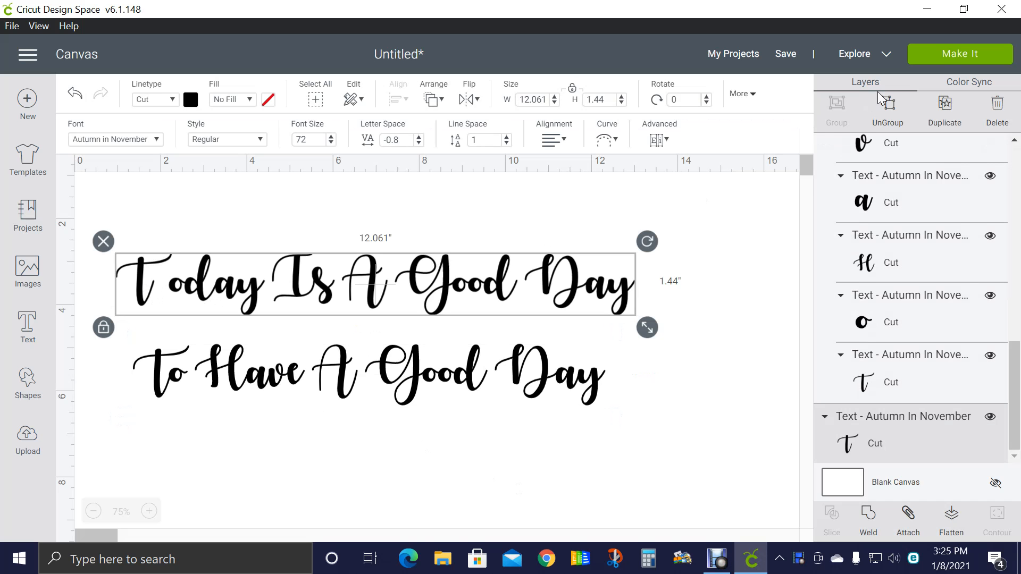
{"action": "left_click", "coordinate": [887, 114]}
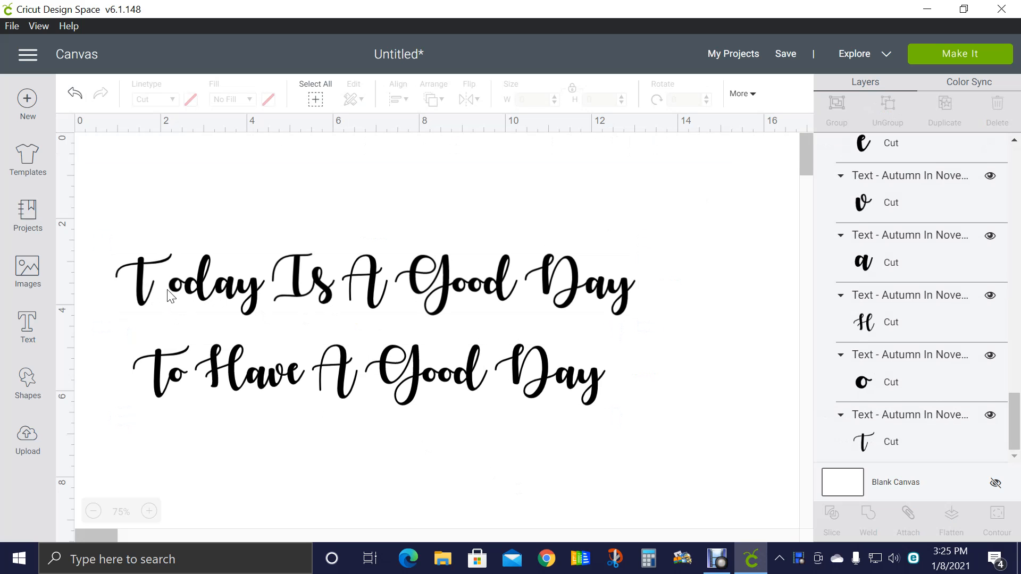
{"action": "left_click", "coordinate": [147, 295]}
{"action": "key", "text": "Right"}
{"action": "key", "text": "Right"}
{"action": "key", "text": "Right"}
{"action": "key", "text": "Right"}
{"action": "key", "text": "Right"}
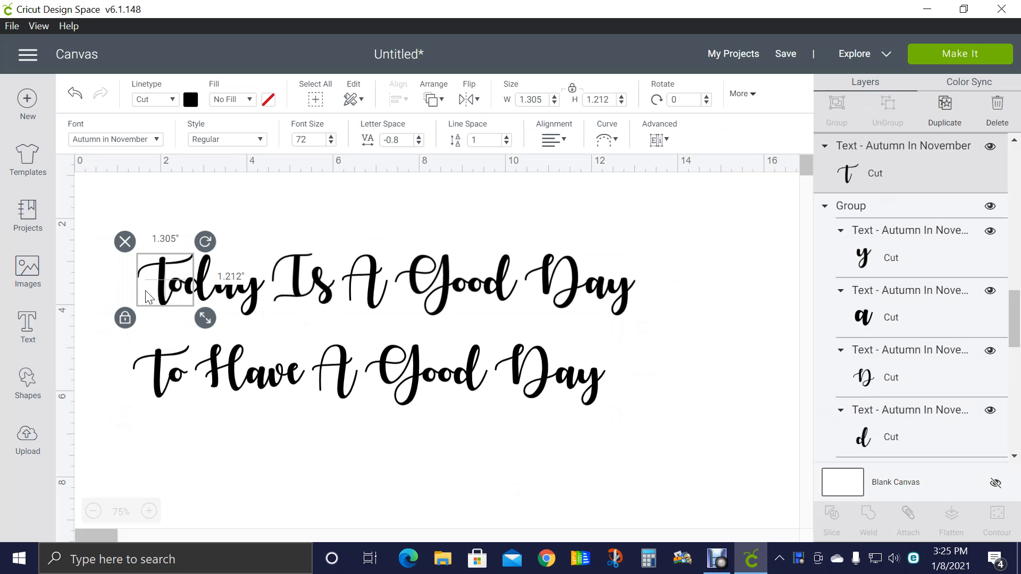
{"action": "key", "text": "Left"}
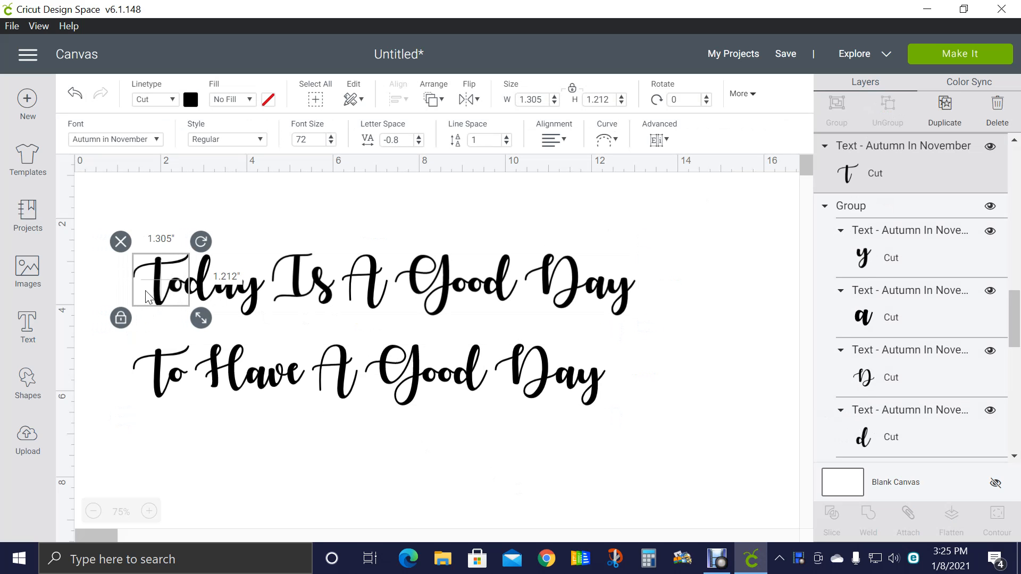
{"action": "left_click_drag", "start_coordinate": [159, 279], "coordinate": [164, 283]}
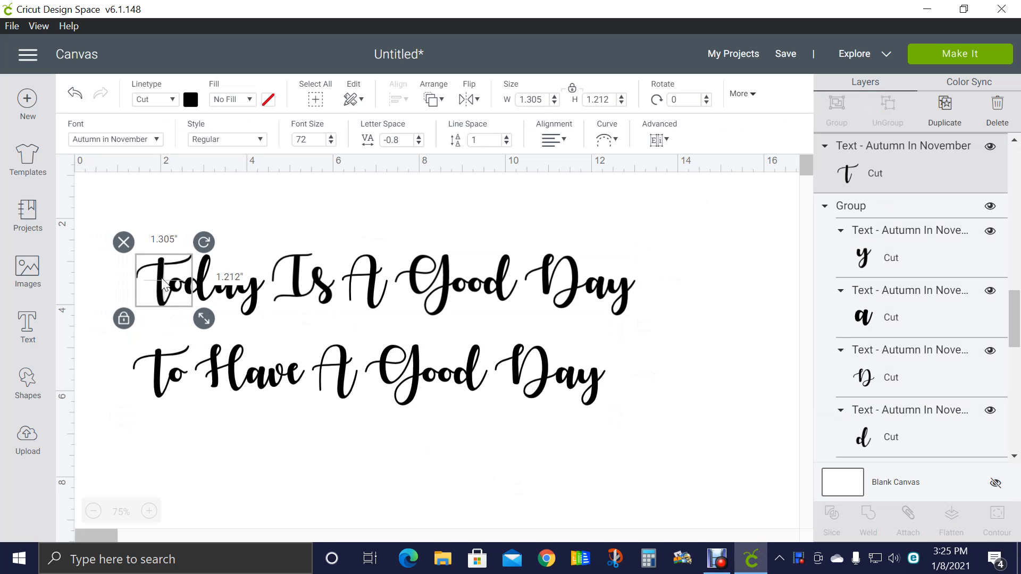
{"action": "left_click", "coordinate": [560, 215]}
Group all the letters of the "Today Is A Good Day" line together, then deselect them
{"action": "left_click_drag", "start_coordinate": [126, 226], "coordinate": [649, 326]}
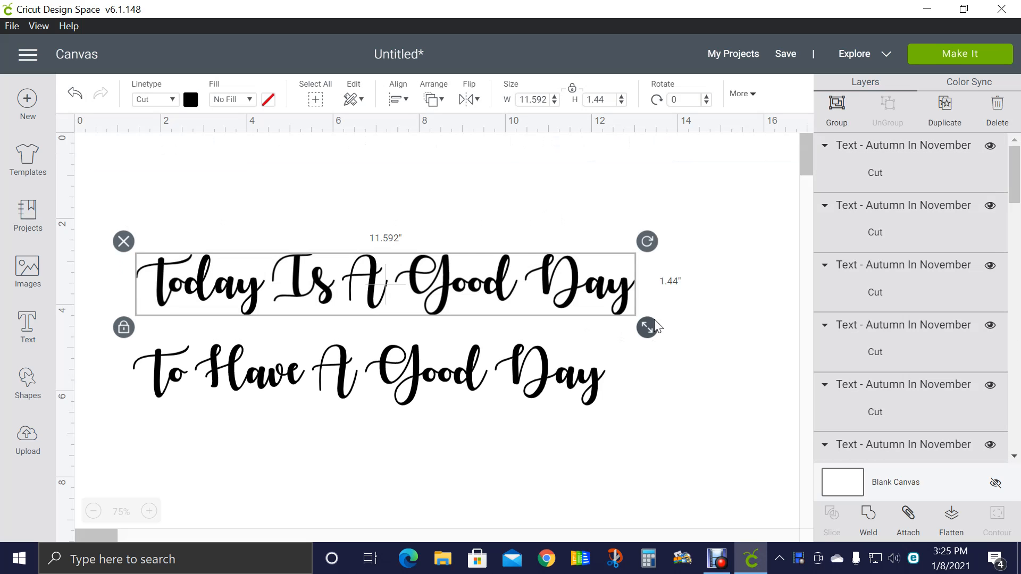
{"action": "left_click", "coordinate": [837, 107]}
{"action": "left_click", "coordinate": [540, 177]}
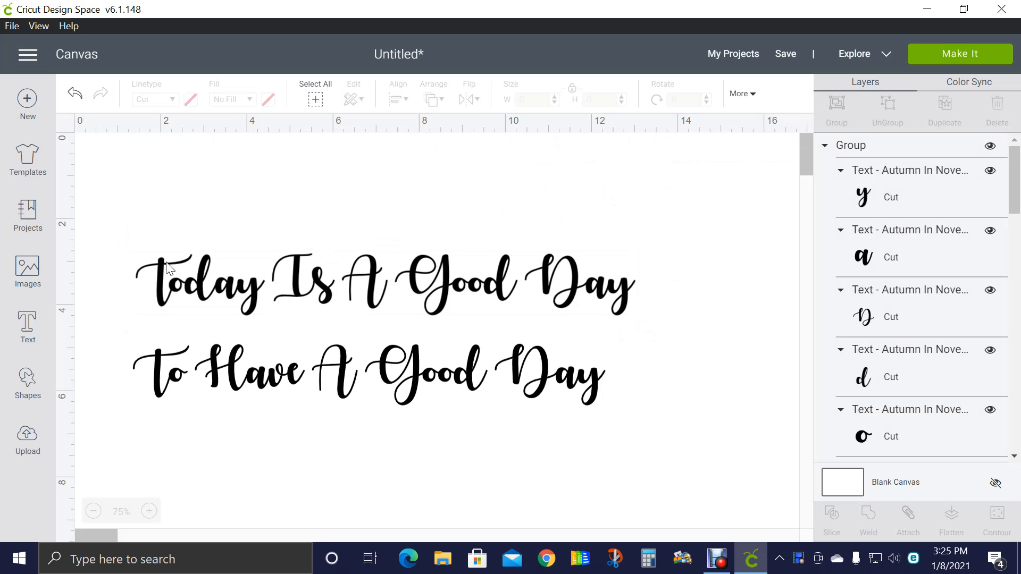
Center the two grouped text lines horizontally on each other, then clear the selection
{"action": "left_click_drag", "start_coordinate": [100, 216], "coordinate": [703, 408]}
{"action": "left_click", "coordinate": [395, 100]}
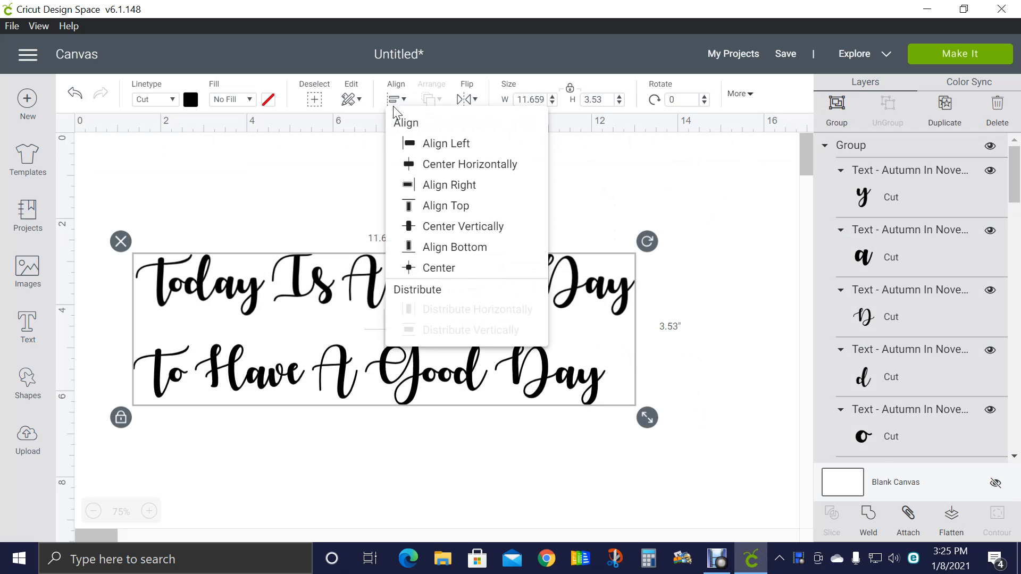
{"action": "left_click", "coordinate": [475, 164]}
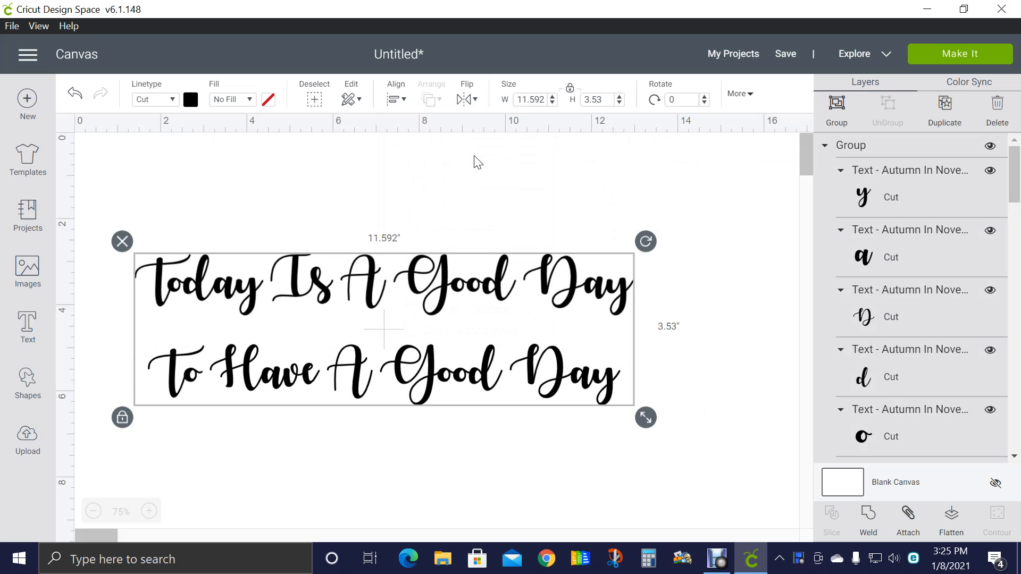
{"action": "left_click", "coordinate": [443, 203]}
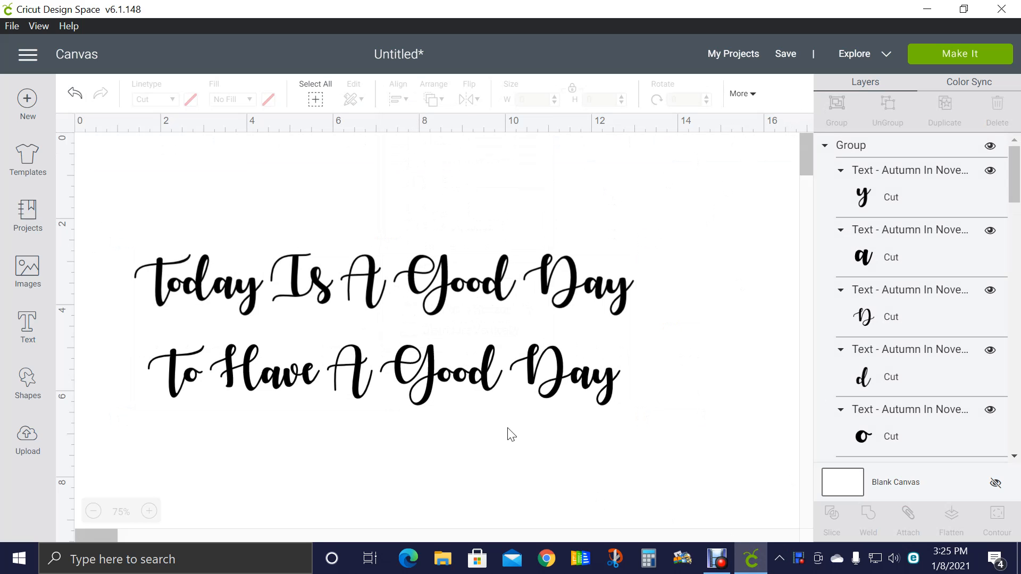
Resize both text lines together to a width of 10.5 inches with the proportions locked, then deselect them
{"action": "left_click_drag", "start_coordinate": [116, 224], "coordinate": [726, 461]}
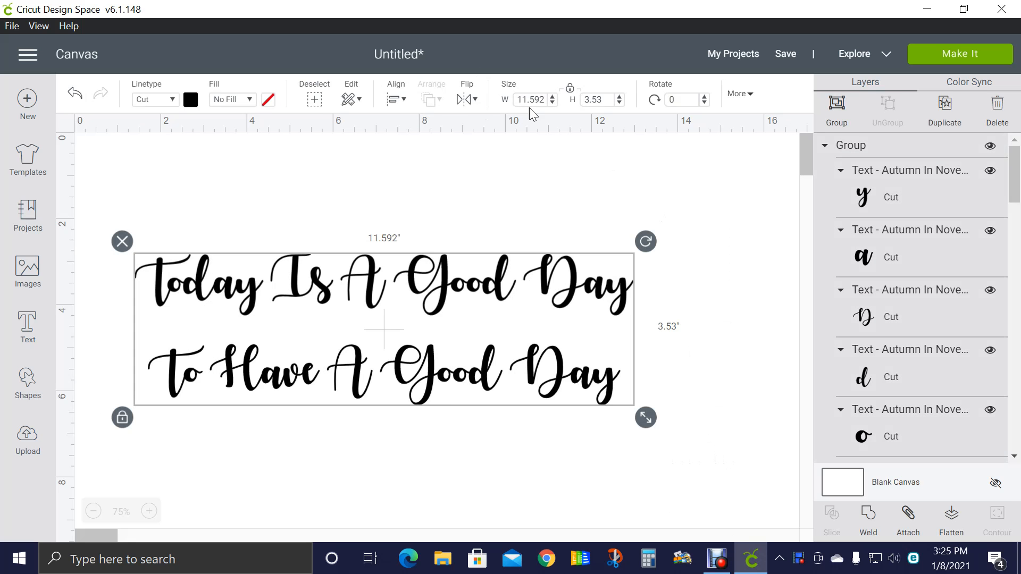
{"action": "left_click_drag", "start_coordinate": [550, 99], "coordinate": [495, 101]}
{"action": "type", "text": "10.5"}
{"action": "key", "text": "Return"}
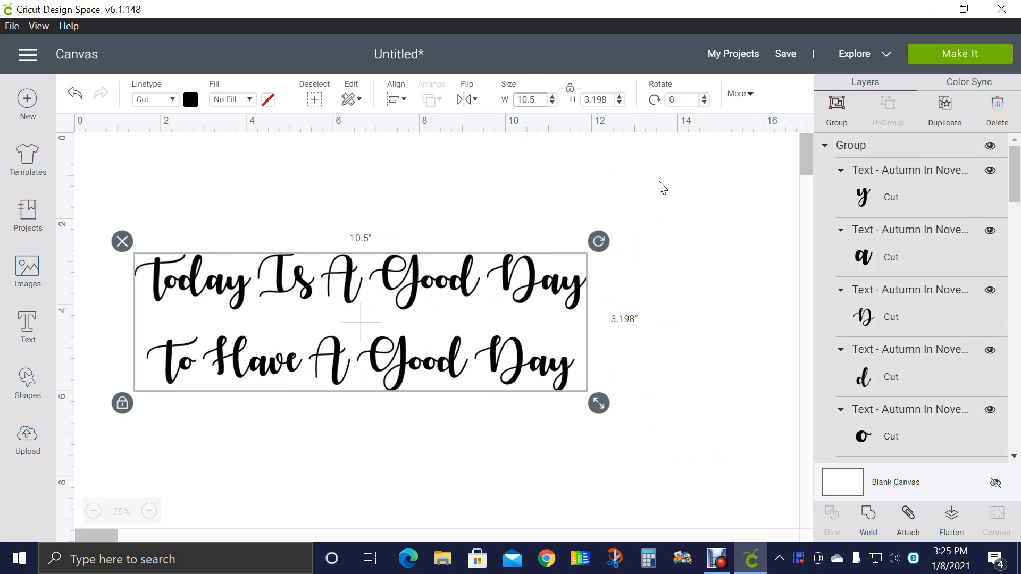
{"action": "left_click", "coordinate": [688, 238]}
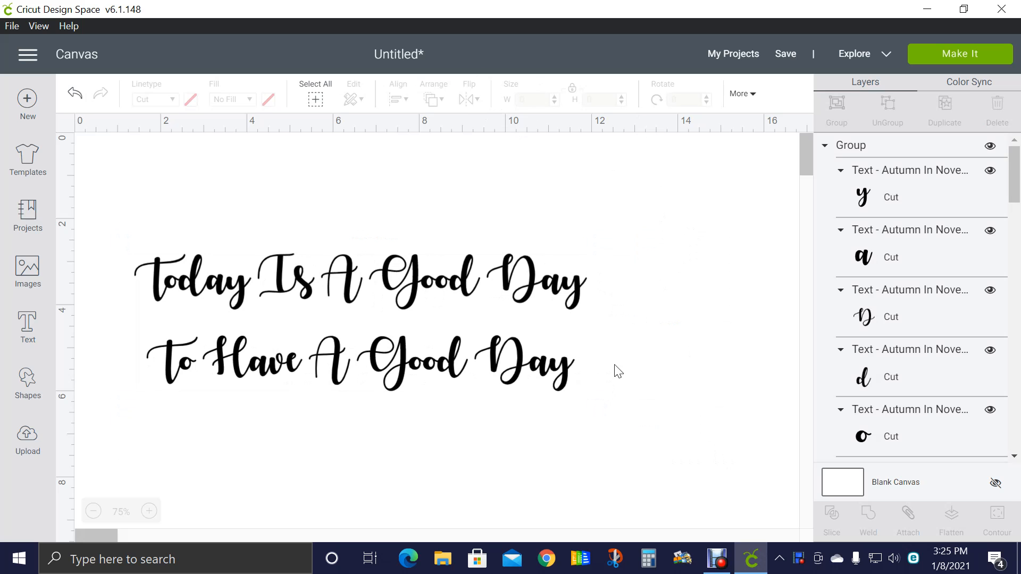
{"action": "left_click", "coordinate": [551, 369]}
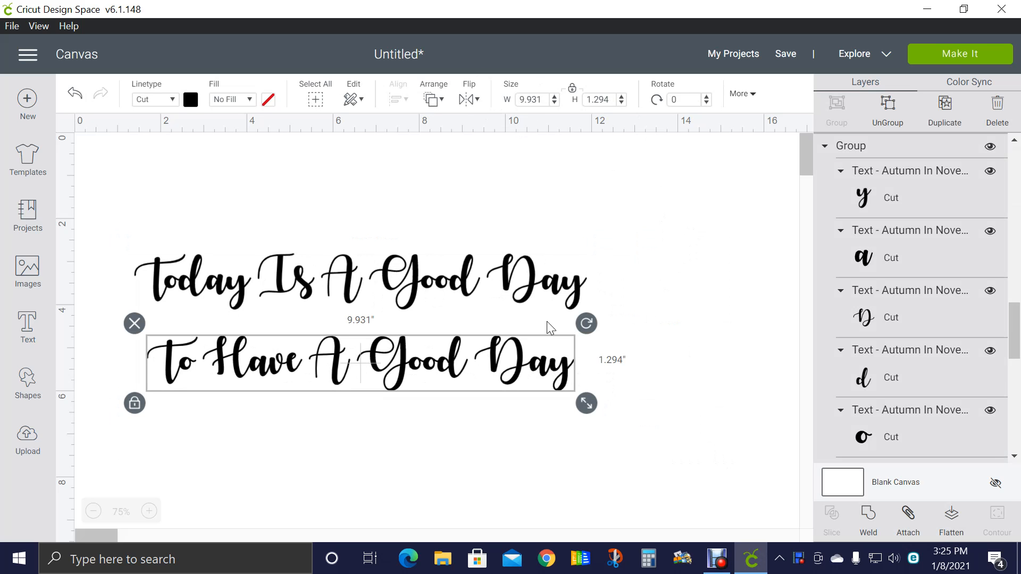
{"action": "left_click", "coordinate": [664, 230]}
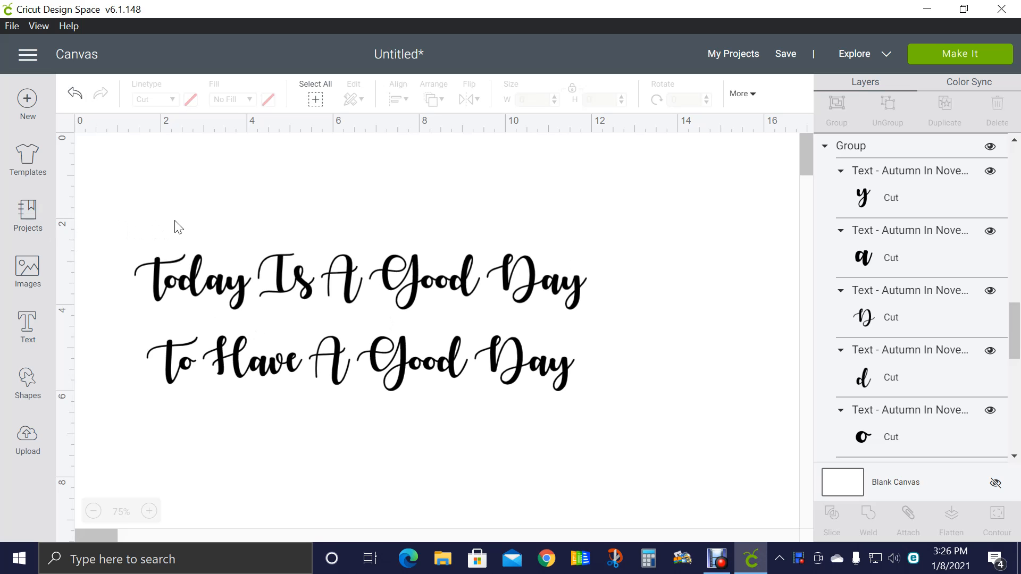
Weld both text lines into a single shape and move it higher on the canvas
{"action": "left_click_drag", "start_coordinate": [106, 227], "coordinate": [609, 413]}
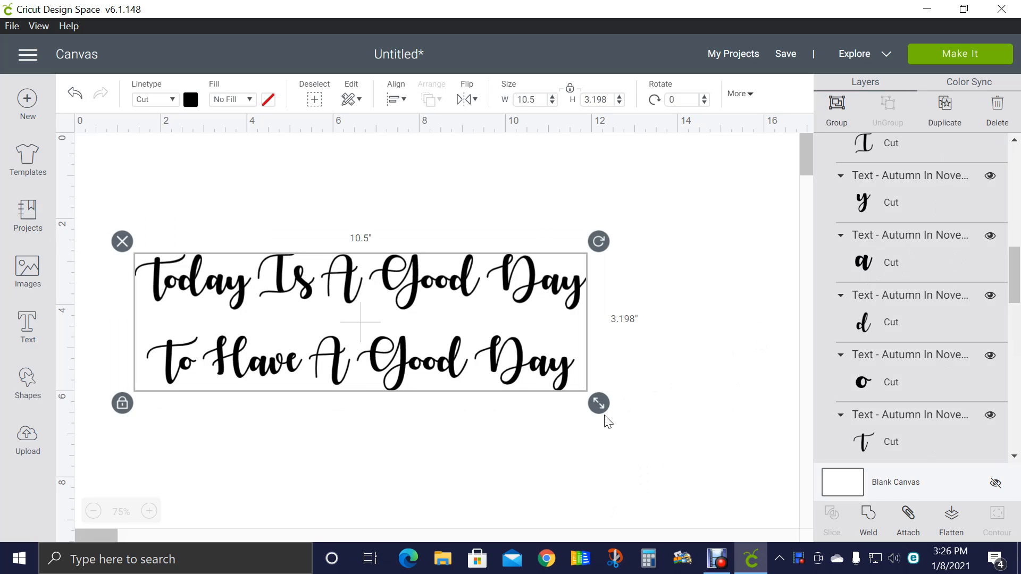
{"action": "left_click", "coordinate": [869, 523]}
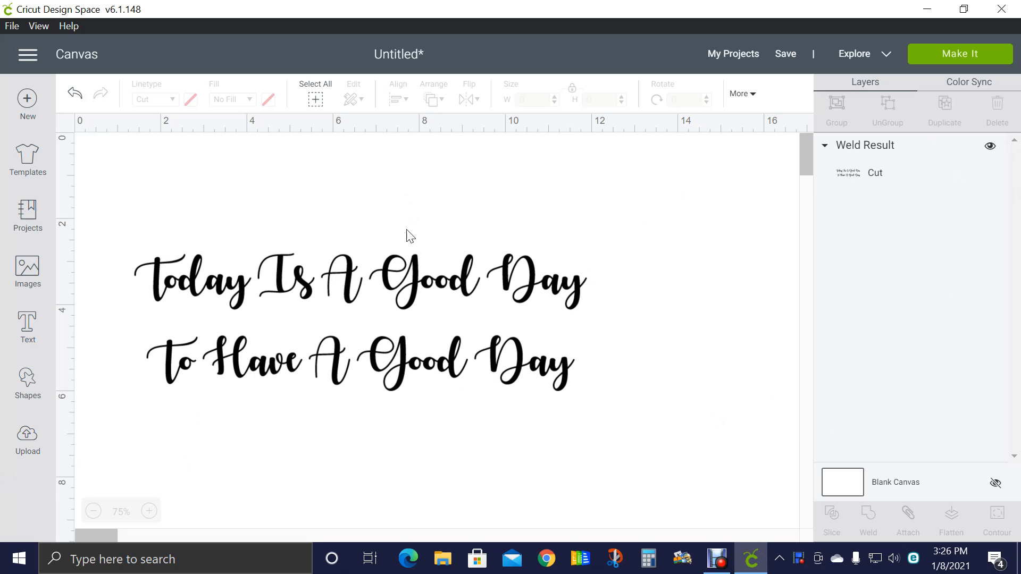
{"action": "left_click_drag", "start_coordinate": [415, 287], "coordinate": [417, 229]}
{"action": "left_click", "coordinate": [420, 424]}
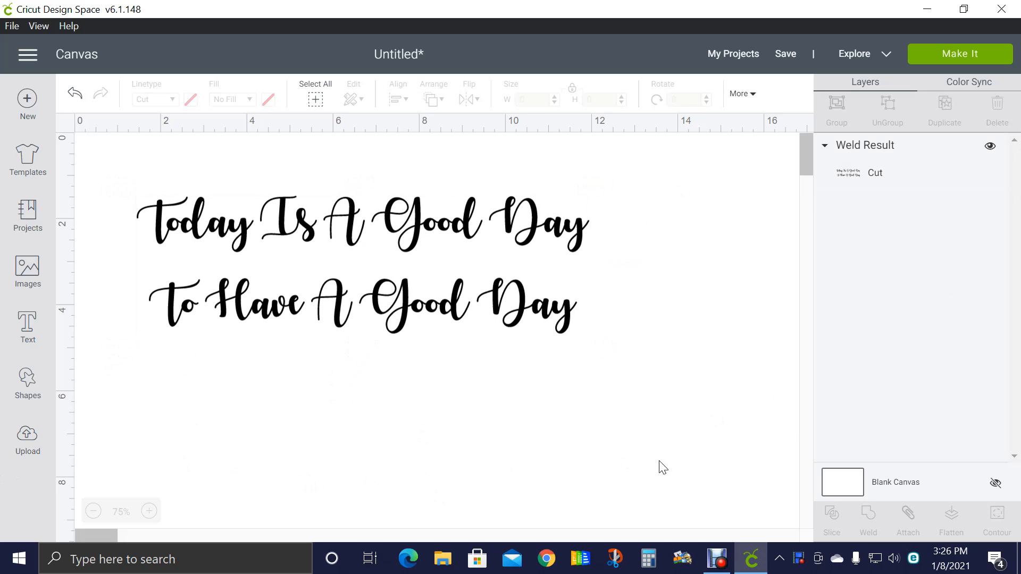
Change the blank canvas background color to dark blue
{"action": "left_click", "coordinate": [847, 487]}
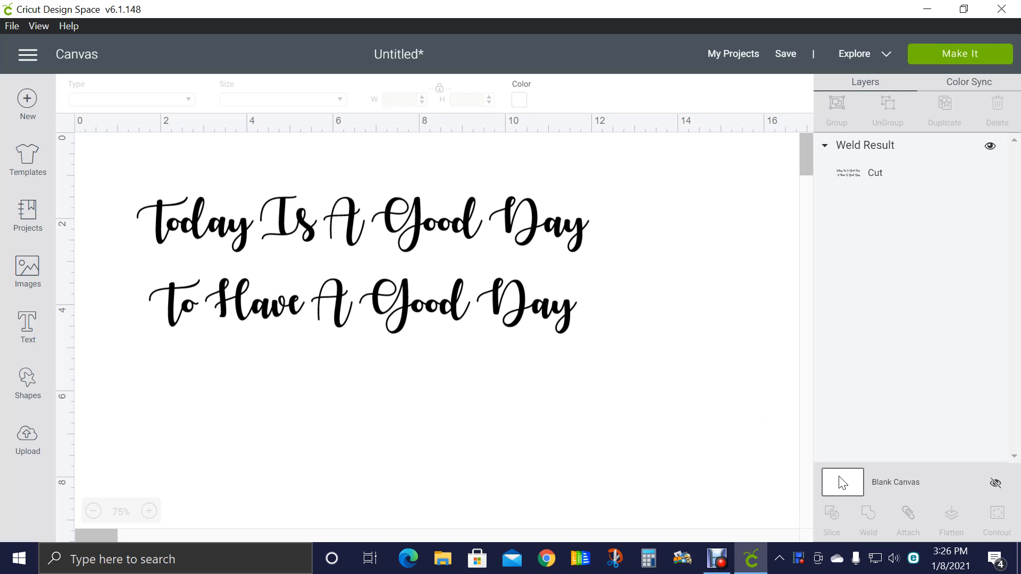
{"action": "left_click", "coordinate": [519, 101]}
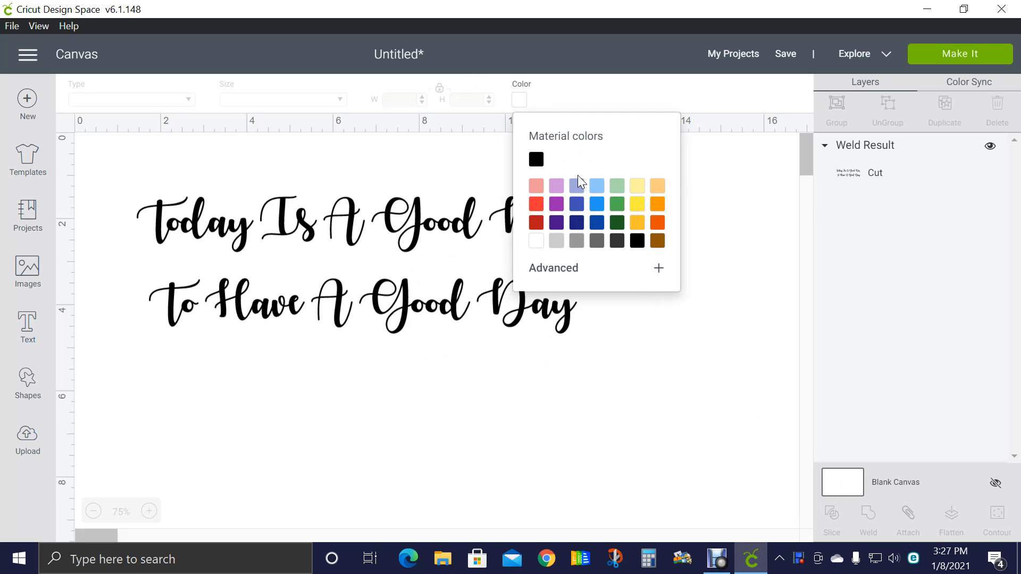
{"action": "left_click", "coordinate": [596, 223]}
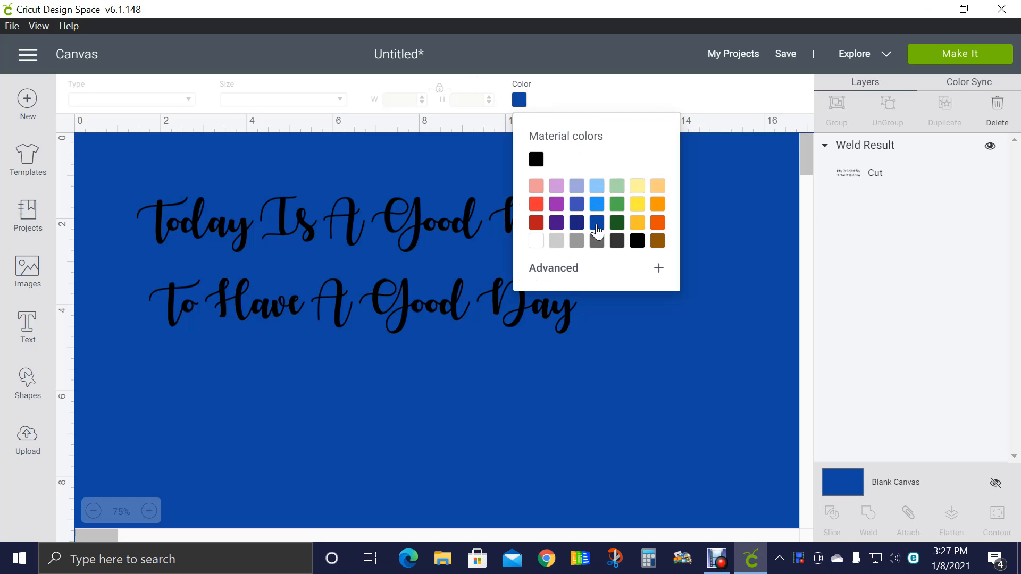
{"action": "left_click", "coordinate": [512, 379]}
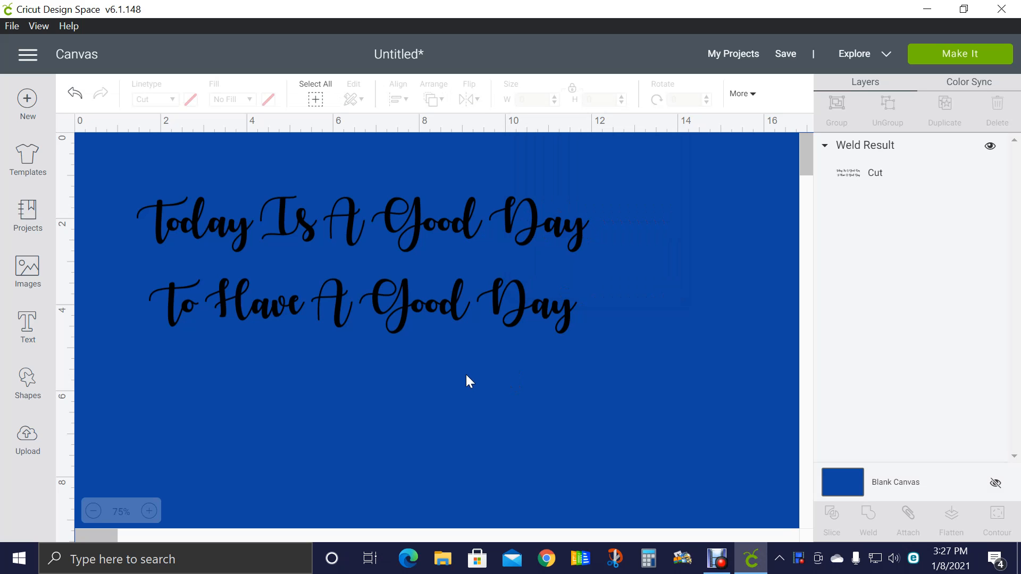
Change the welded text design's material color to white and deselect it
{"action": "left_click", "coordinate": [519, 311]}
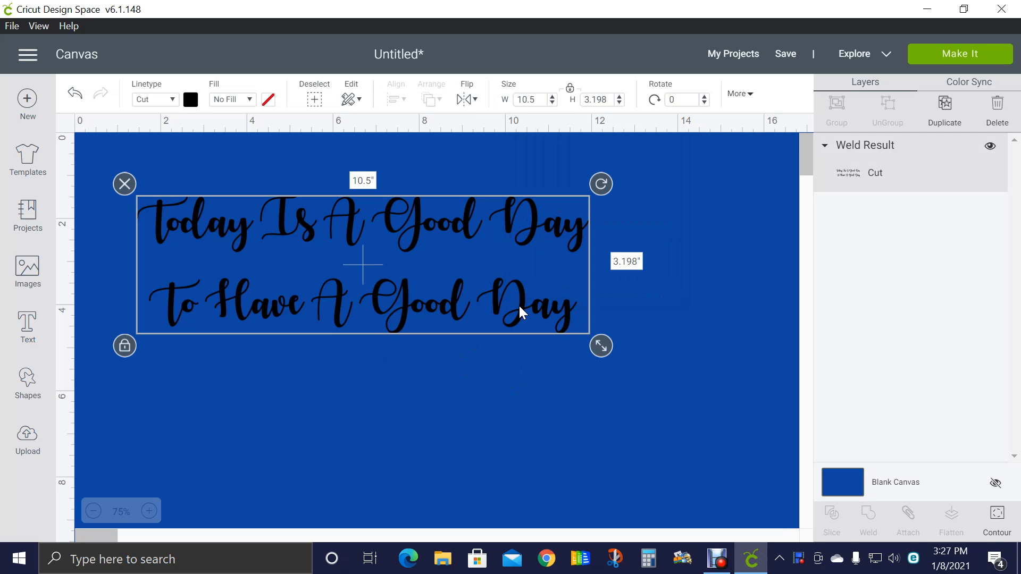
{"action": "left_click", "coordinate": [191, 101]}
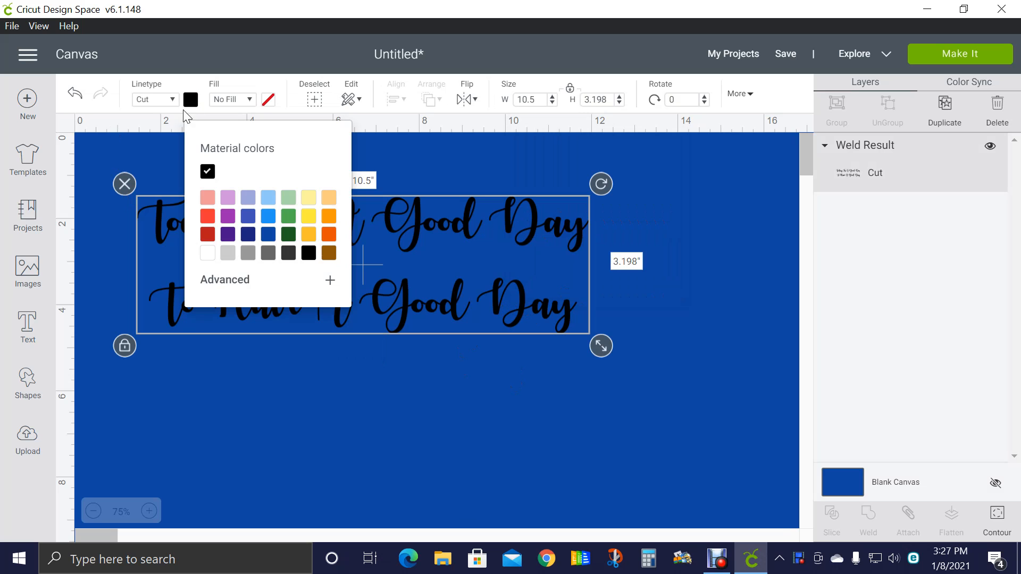
{"action": "left_click", "coordinate": [207, 253]}
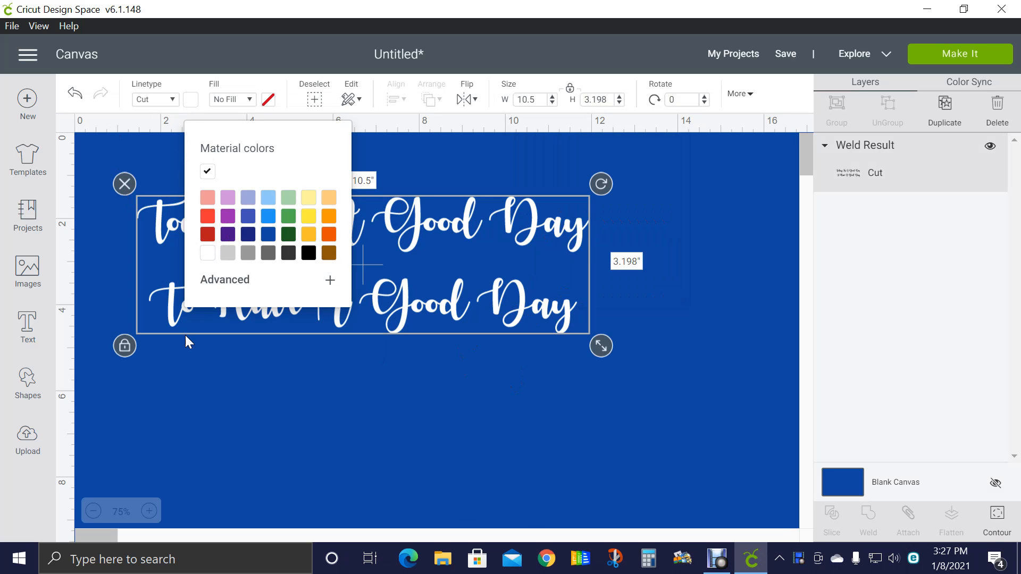
{"action": "left_click", "coordinate": [208, 390]}
{"action": "left_click", "coordinate": [208, 391]}
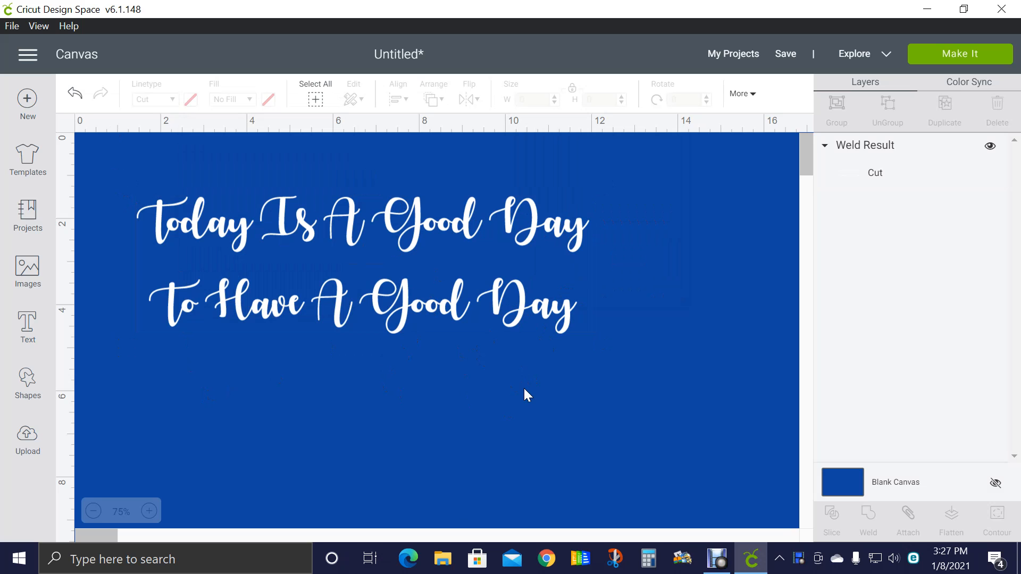
Mix a custom green, #437c41, as the blank canvas background color
{"action": "left_click", "coordinate": [850, 486]}
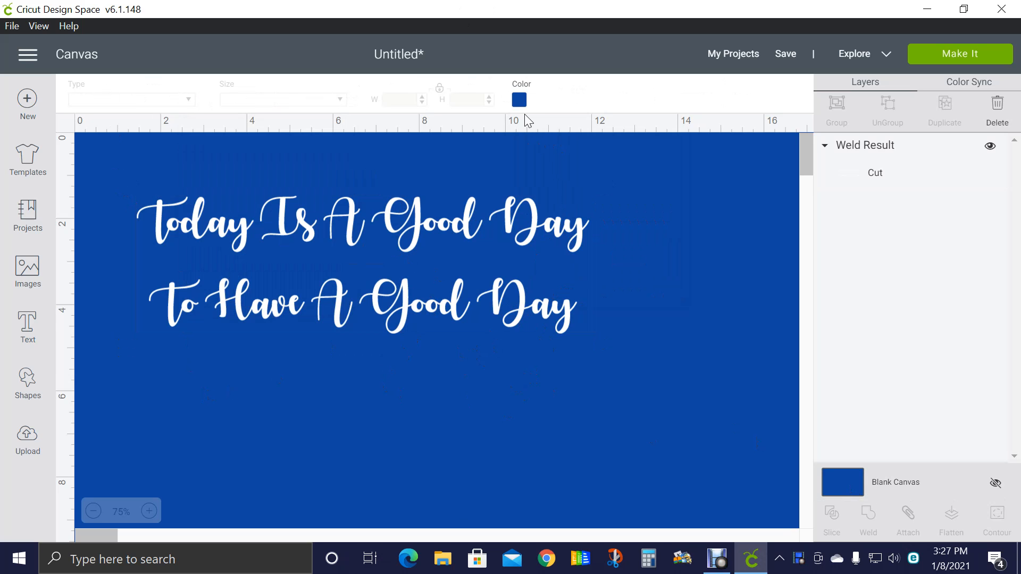
{"action": "left_click", "coordinate": [519, 101]}
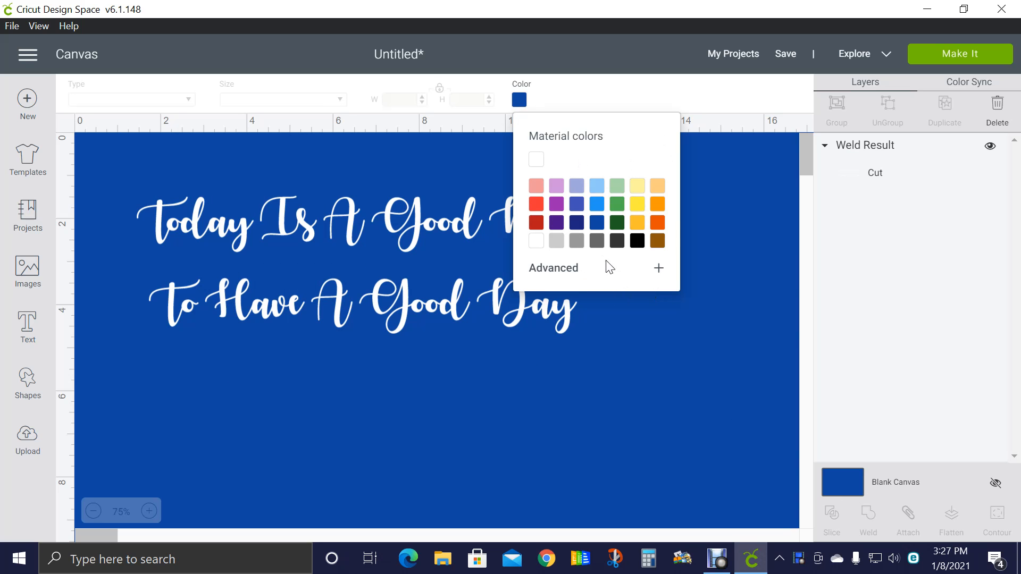
{"action": "left_click", "coordinate": [658, 269]}
{"action": "left_click_drag", "start_coordinate": [647, 317], "coordinate": [592, 333]}
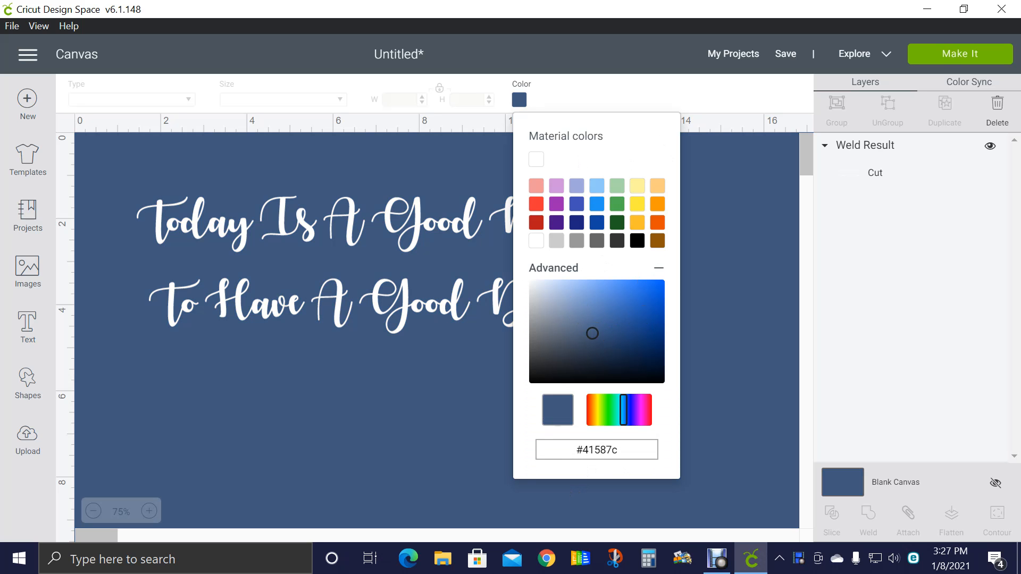
{"action": "left_click_drag", "start_coordinate": [627, 420], "coordinate": [605, 424]}
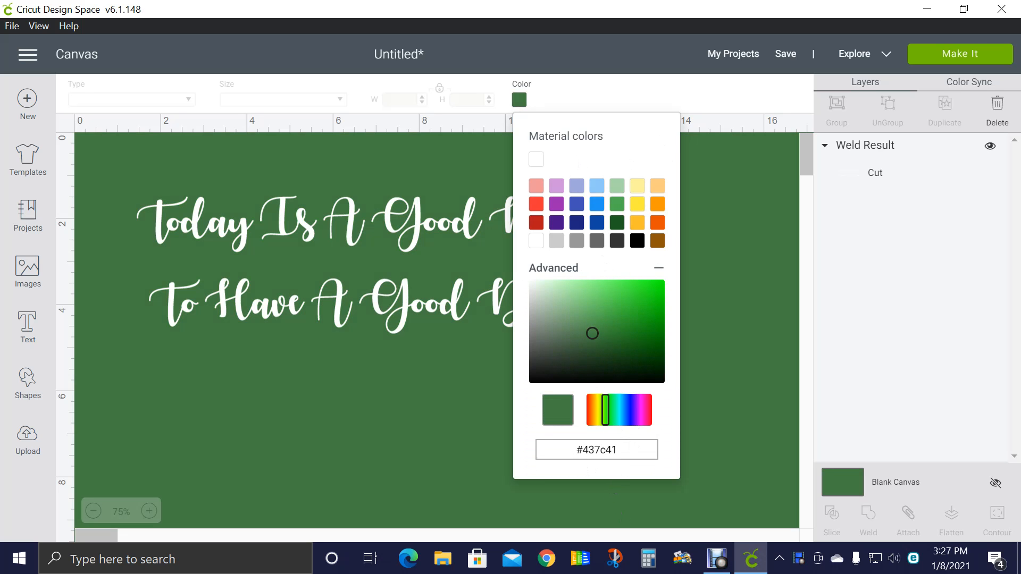
{"action": "left_click_drag", "start_coordinate": [612, 450], "coordinate": [606, 450]}
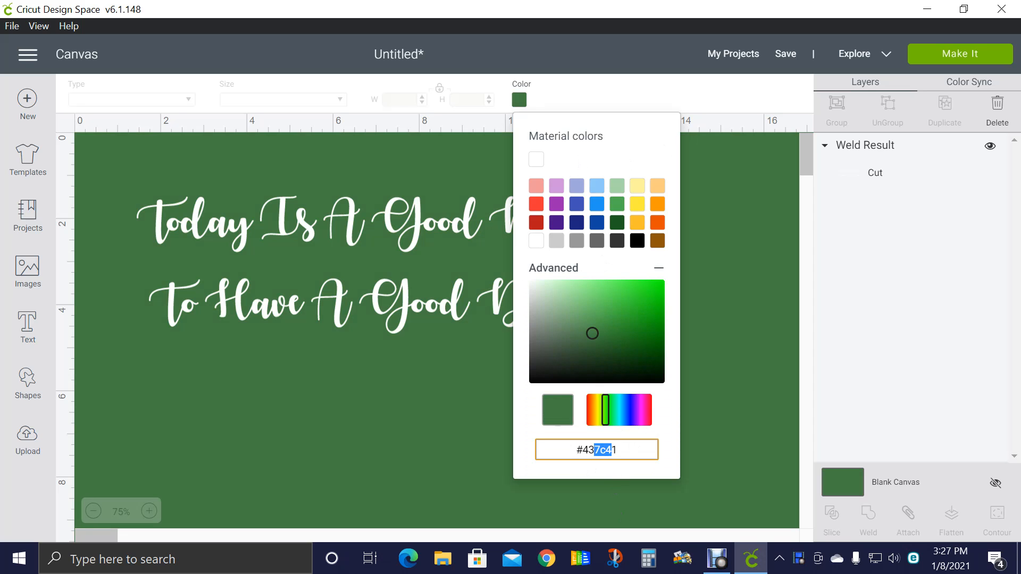
{"action": "left_click", "coordinate": [635, 452]}
{"action": "left_click", "coordinate": [735, 378]}
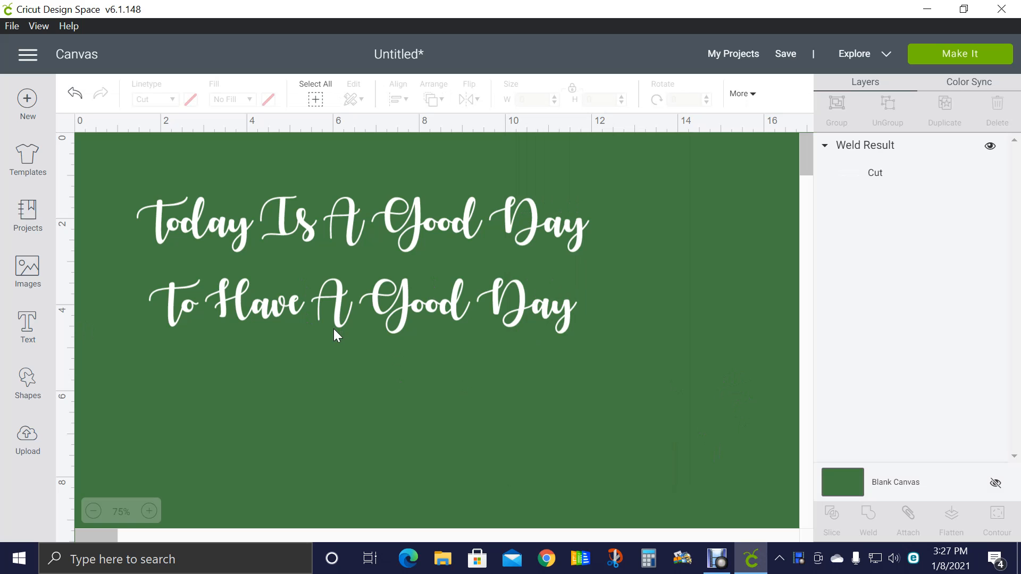
Add a new text object reading "Good Morning" in the empty canvas area below the welded design
{"action": "scroll", "coordinate": [601, 378], "scroll_direction": "down", "scroll_amount": 5}
{"action": "scroll", "coordinate": [602, 396], "scroll_direction": "up", "scroll_amount": 3}
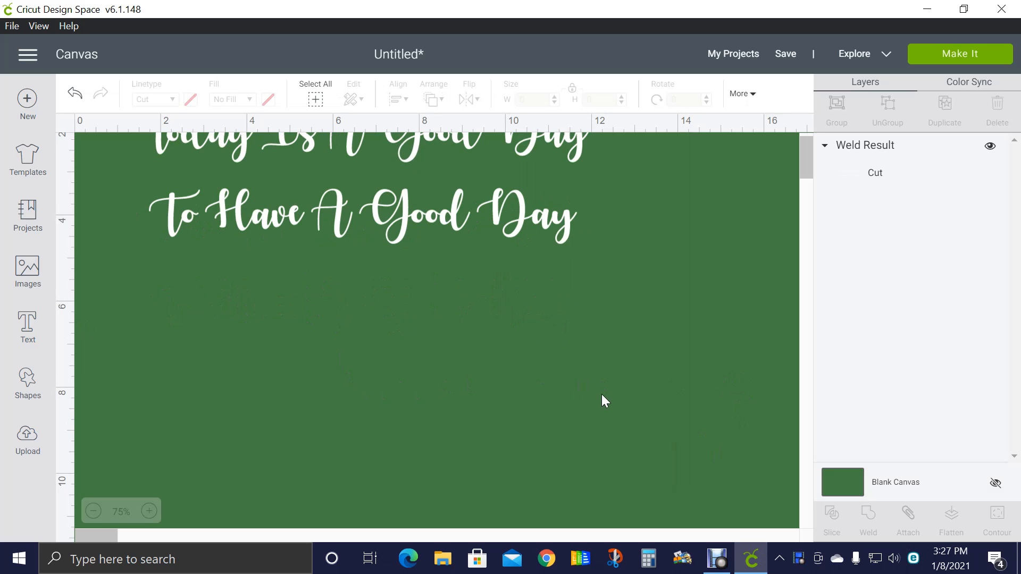
{"action": "scroll", "coordinate": [601, 394], "scroll_direction": "down", "scroll_amount": 2}
{"action": "scroll", "coordinate": [601, 400], "scroll_direction": "down", "scroll_amount": 1}
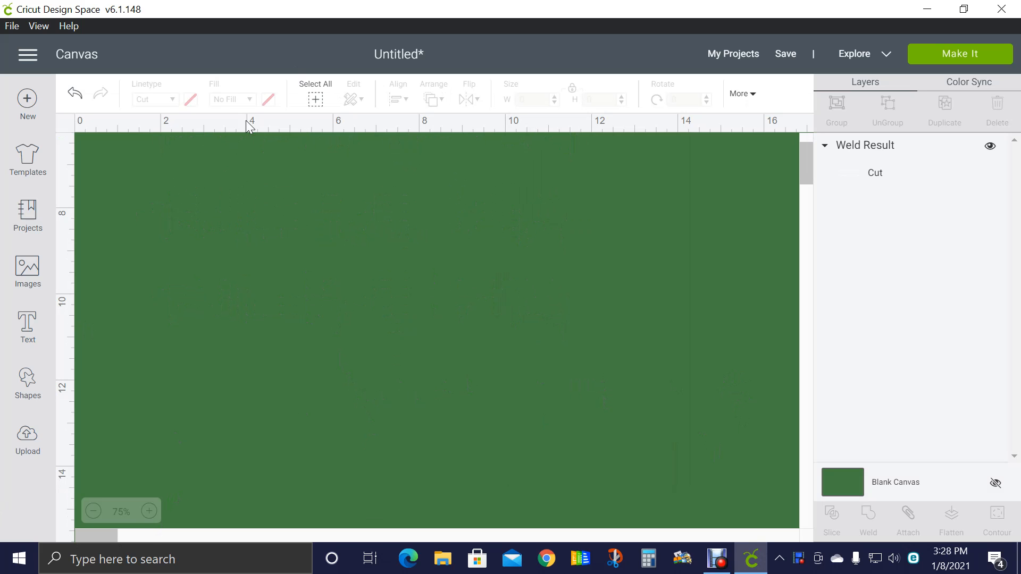
{"action": "left_click", "coordinate": [30, 324]}
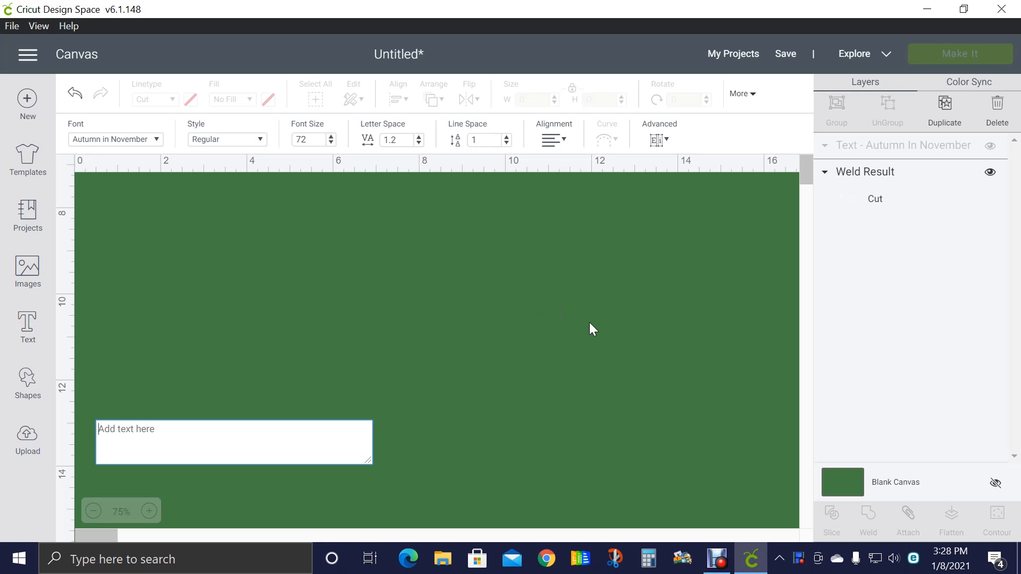
{"action": "type", "text": "Good"}
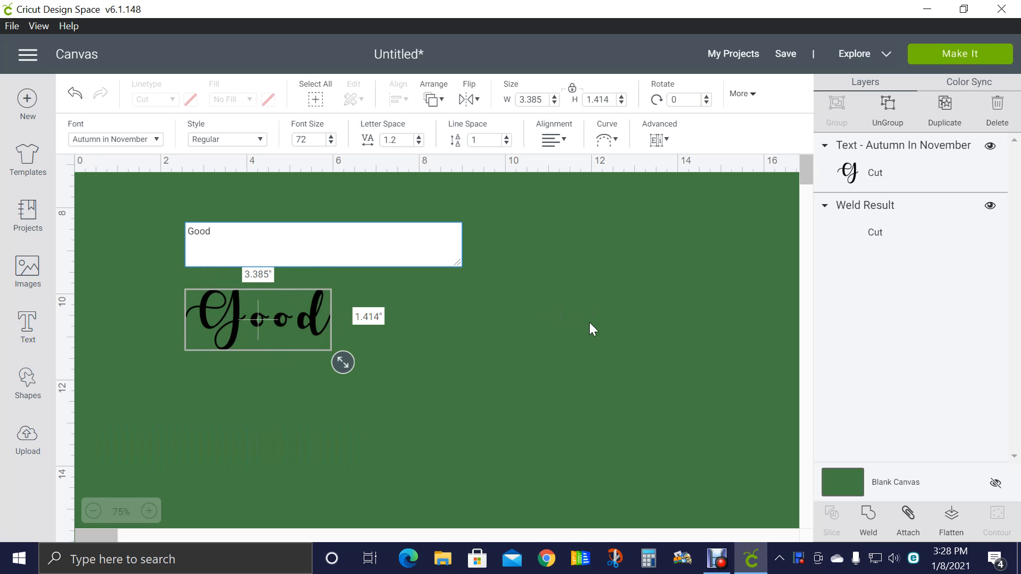
{"action": "type", "text": " Morning"}
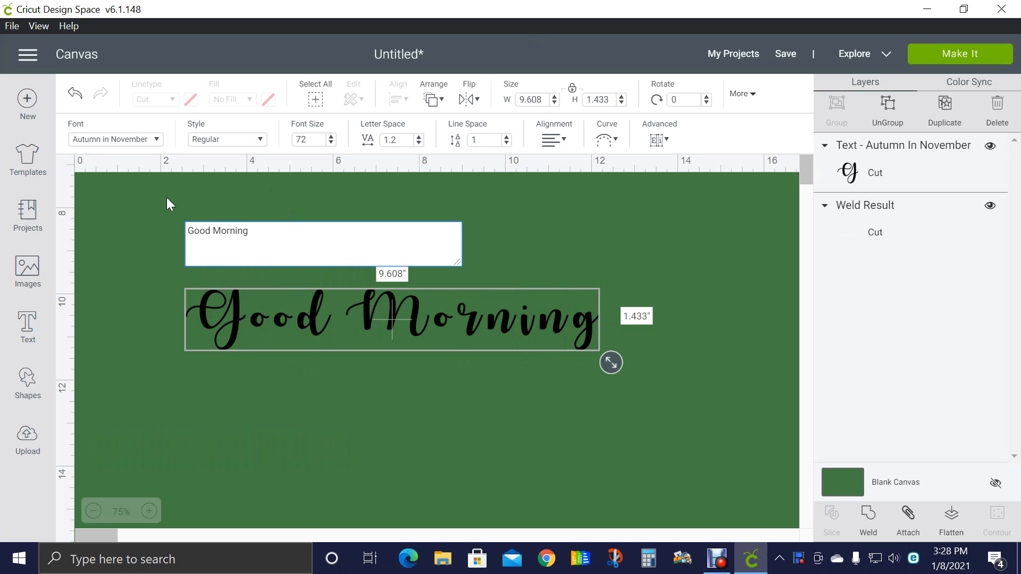
Change the "Good Morning" text's font to the system font Anton and place the text slightly lower
{"action": "left_click", "coordinate": [156, 140]}
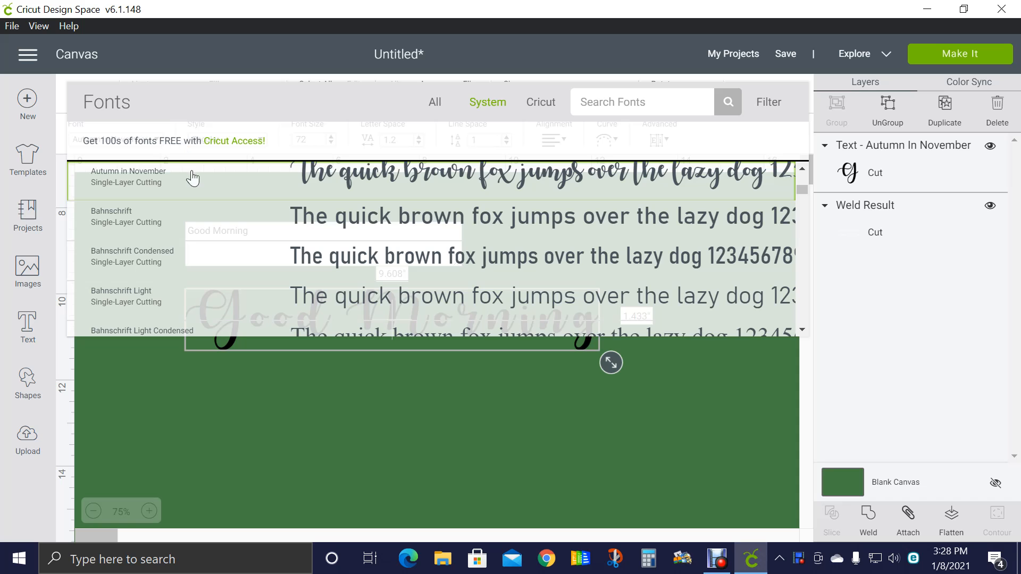
{"action": "scroll", "coordinate": [415, 287], "scroll_direction": "up", "scroll_amount": 3}
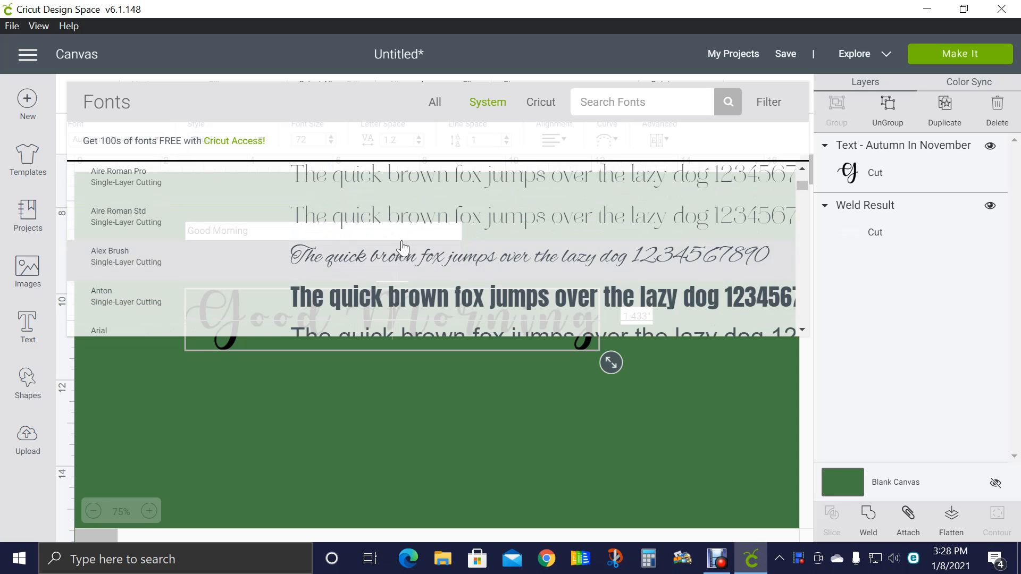
{"action": "scroll", "coordinate": [402, 261], "scroll_direction": "up", "scroll_amount": 2}
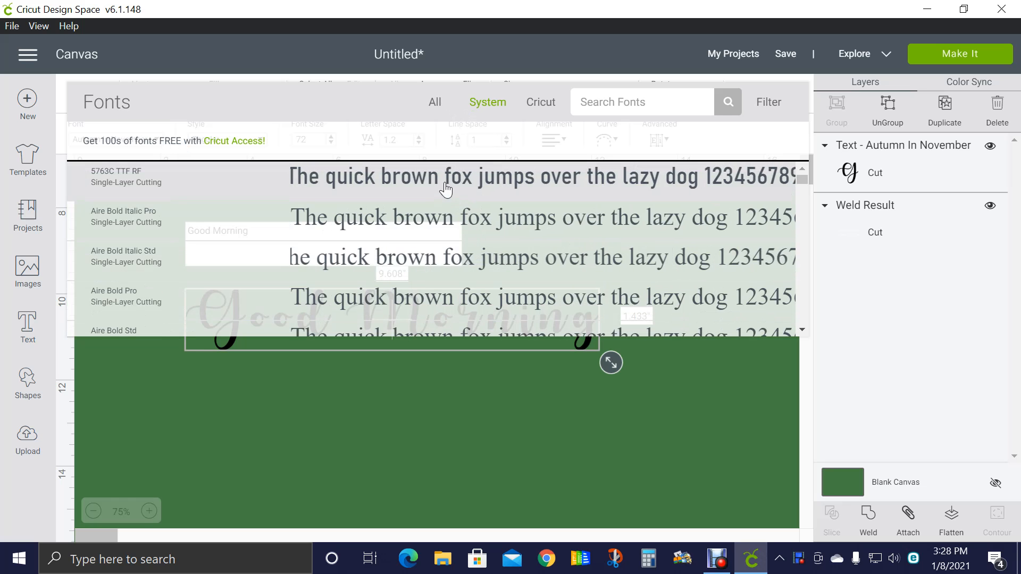
{"action": "scroll", "coordinate": [426, 234], "scroll_direction": "down", "scroll_amount": 1}
{"action": "scroll", "coordinate": [428, 235], "scroll_direction": "down", "scroll_amount": 5}
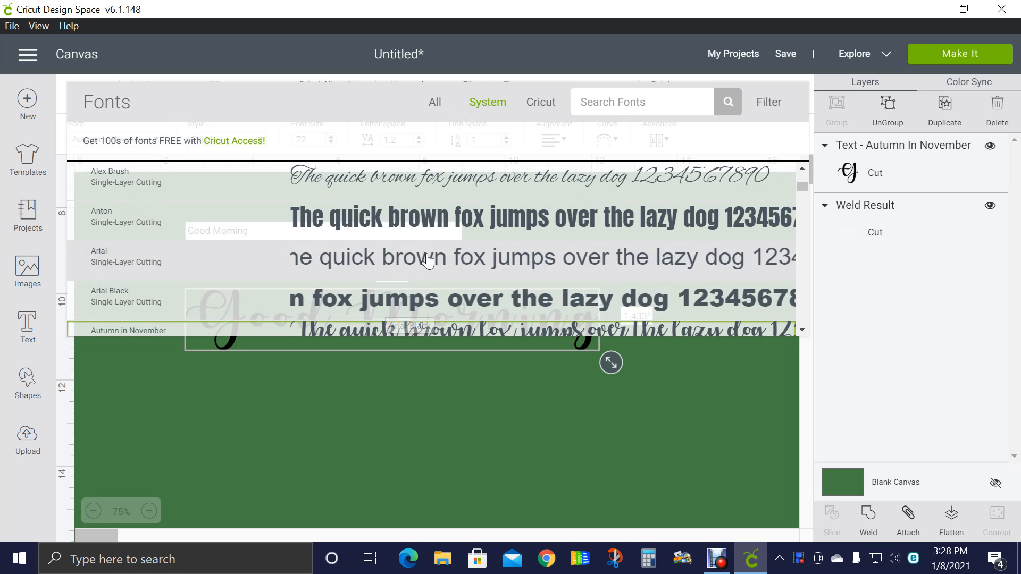
{"action": "left_click", "coordinate": [444, 214]}
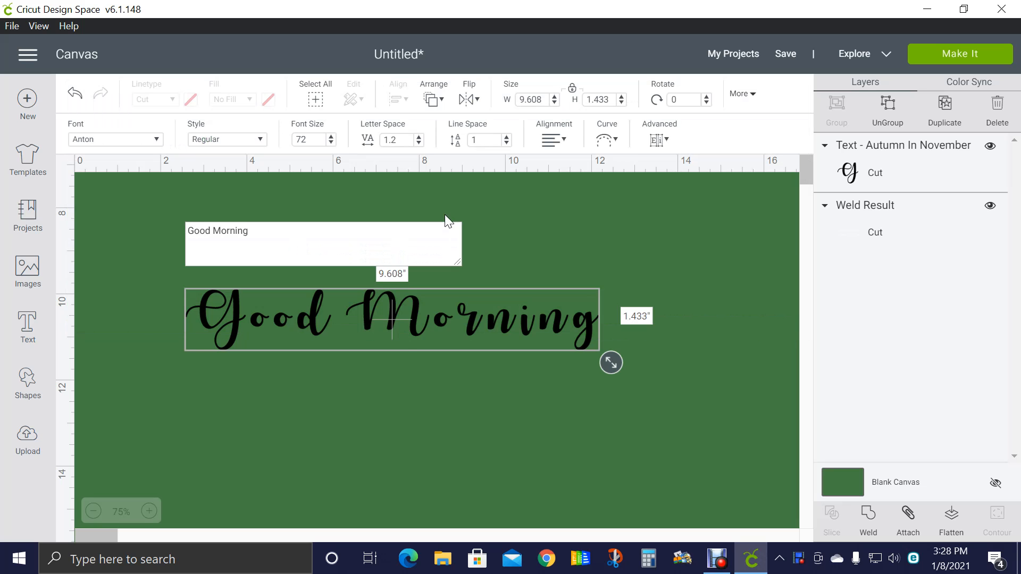
{"action": "left_click_drag", "start_coordinate": [367, 294], "coordinate": [389, 363]}
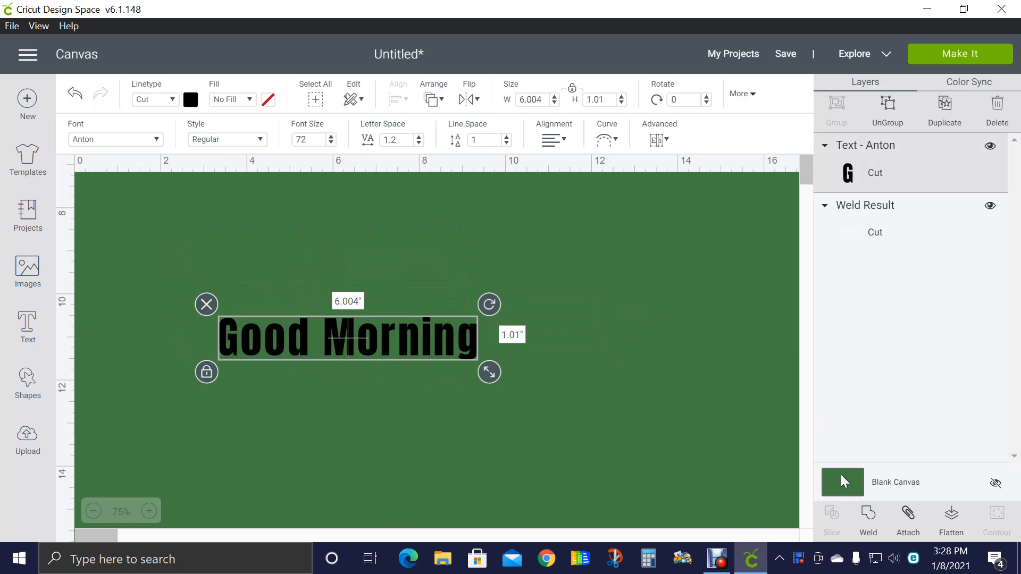
Set the blank canvas background color to white and move the "Good Morning" text higher
{"action": "left_click", "coordinate": [832, 487]}
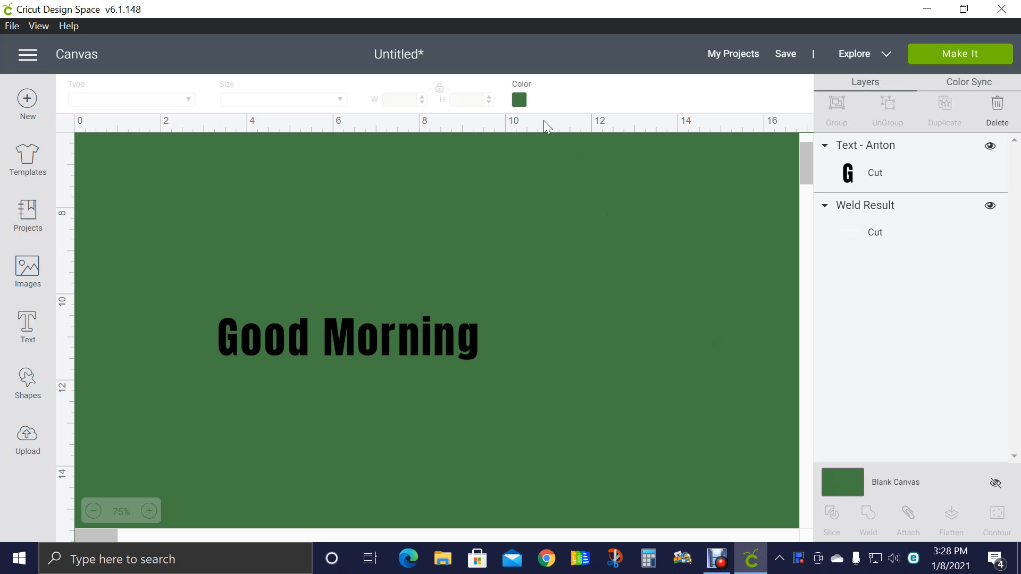
{"action": "left_click", "coordinate": [520, 100]}
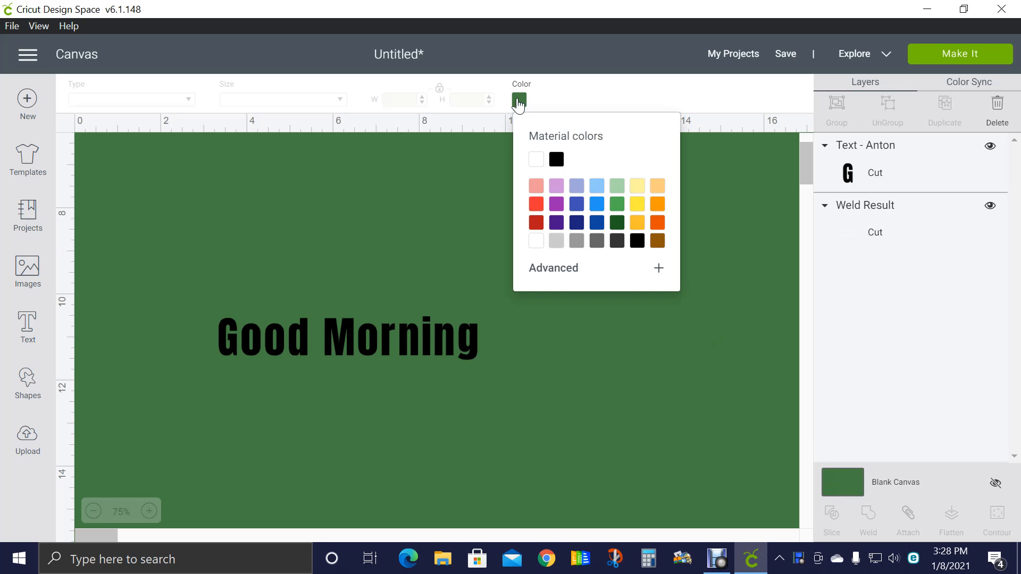
{"action": "left_click", "coordinate": [533, 242]}
{"action": "left_click", "coordinate": [386, 257]}
{"action": "left_click", "coordinate": [385, 339]}
{"action": "left_click_drag", "start_coordinate": [385, 338], "coordinate": [420, 265]}
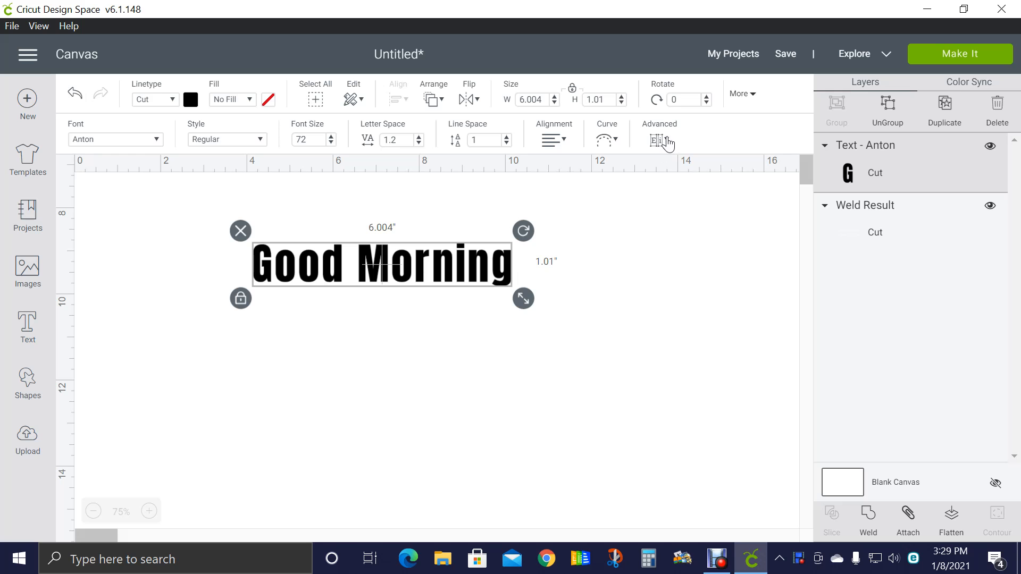
Curve the "Good Morning" text into an upward arch with a diameter of 9.86, then deselect it
{"action": "left_click", "coordinate": [608, 134]}
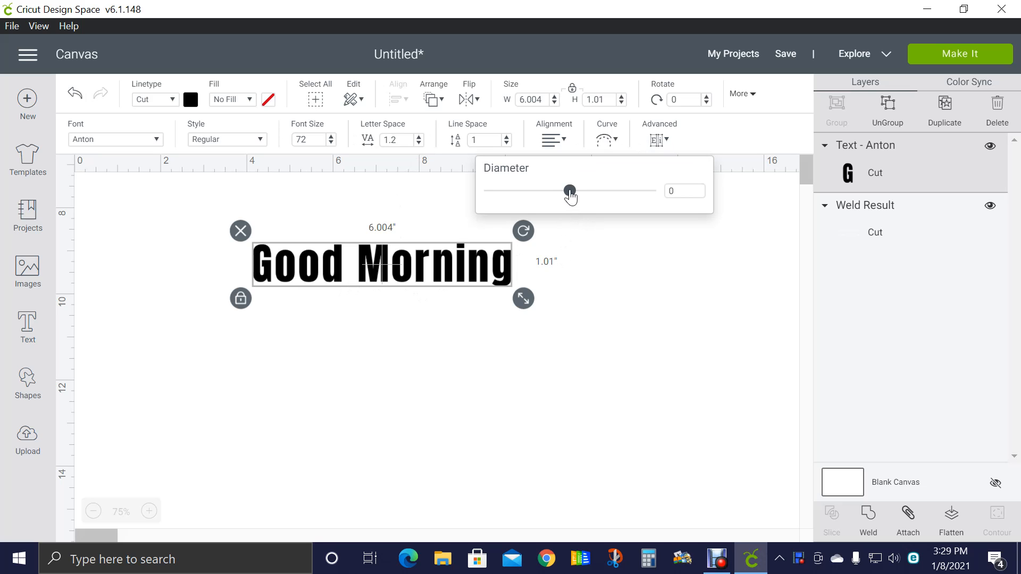
{"action": "left_click_drag", "start_coordinate": [570, 197], "coordinate": [616, 207]}
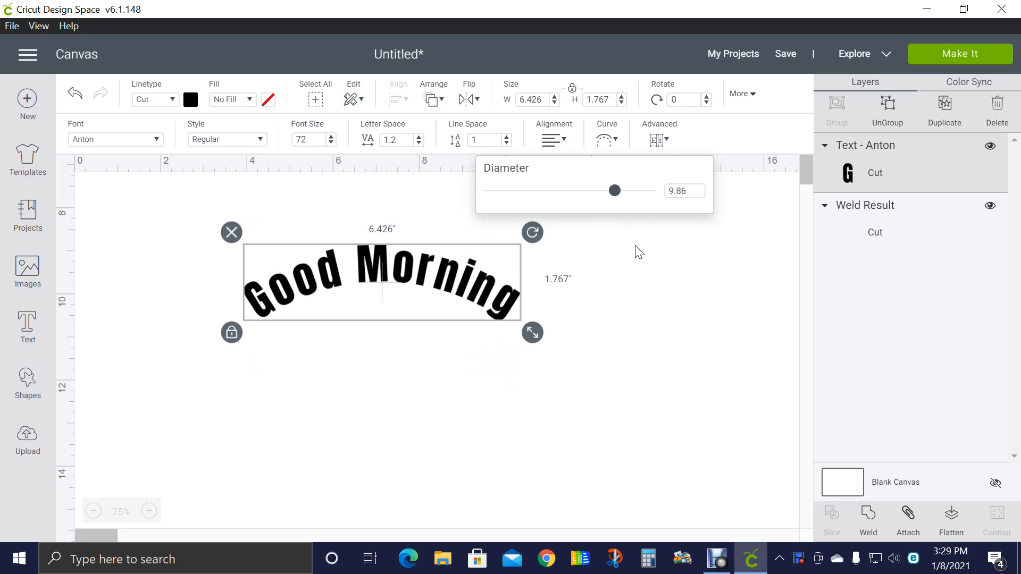
{"action": "left_click", "coordinate": [645, 291]}
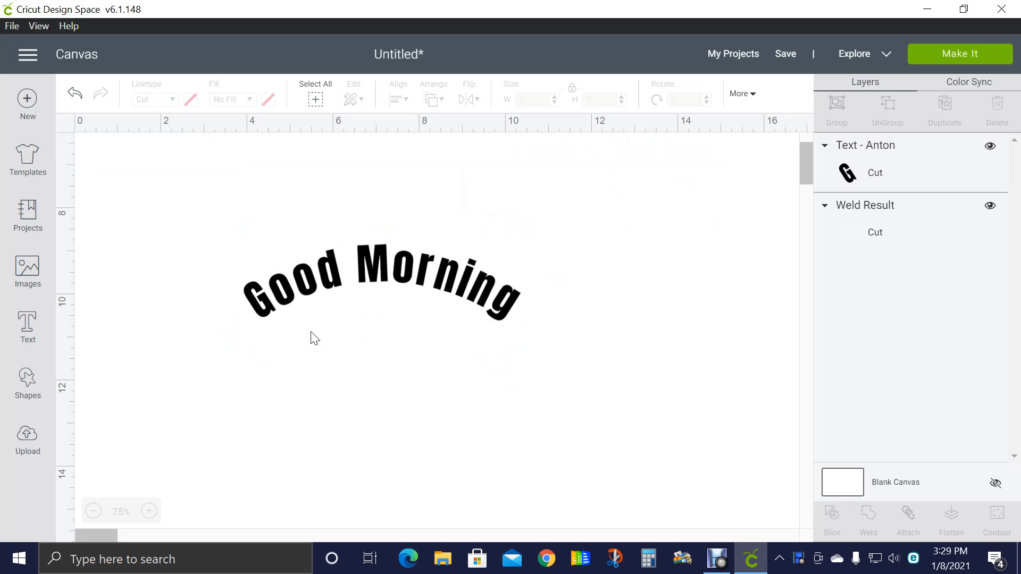
Reverse the curve of the "Good Morning" text into a downward bow with a diameter of -7.617
{"action": "left_click", "coordinate": [452, 278]}
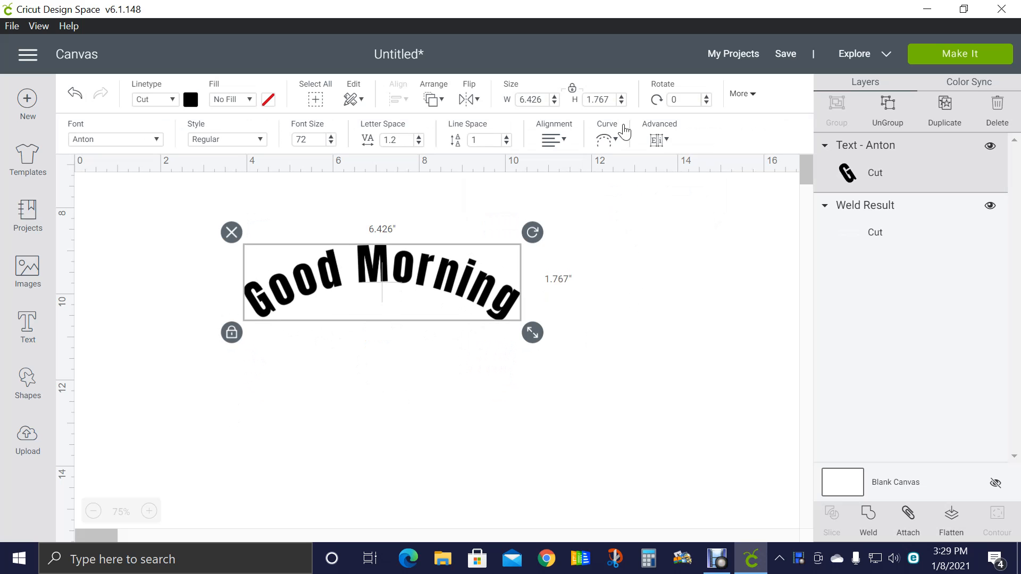
{"action": "left_click", "coordinate": [607, 139]}
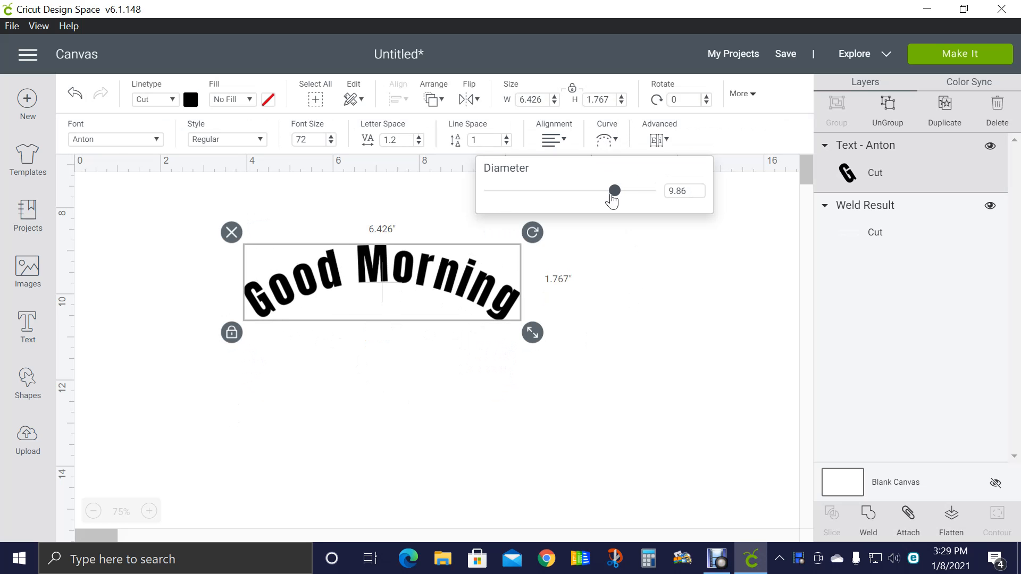
{"action": "left_click_drag", "start_coordinate": [617, 198], "coordinate": [520, 193]}
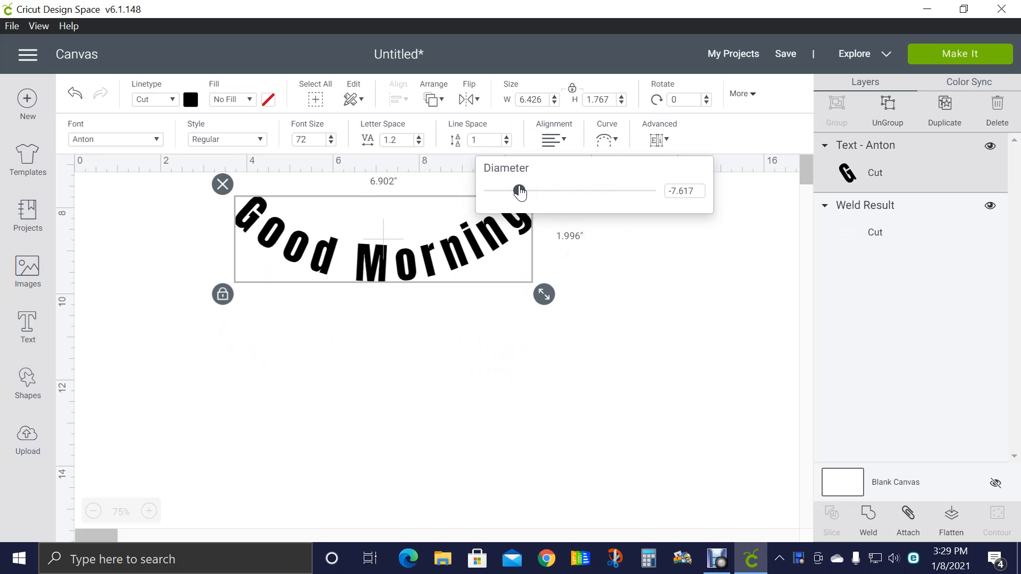
{"action": "left_click", "coordinate": [621, 266]}
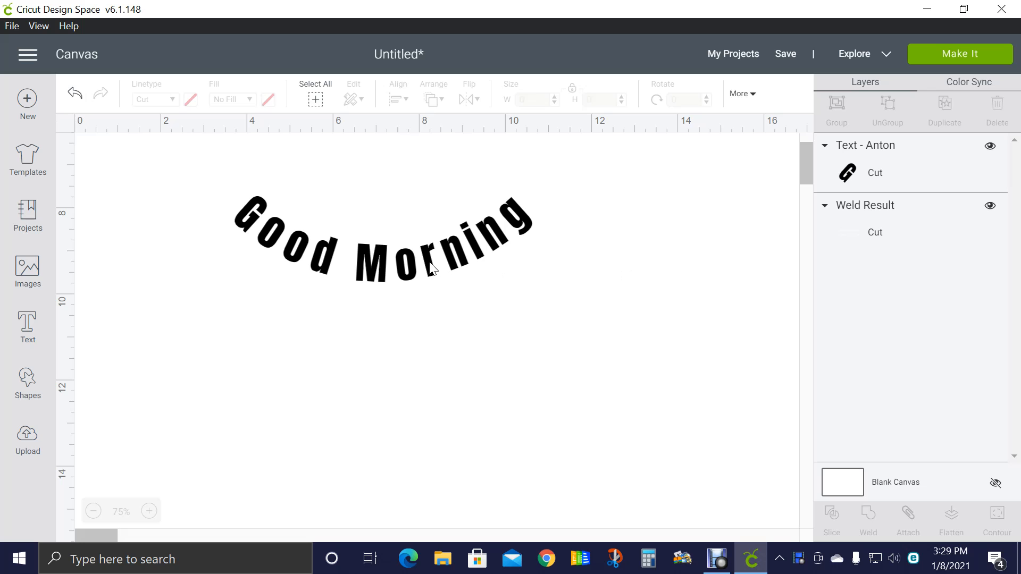
Move the "Good Morning" text lower on the canvas and flatten its curve to a diameter of -22.202
{"action": "left_click_drag", "start_coordinate": [423, 271], "coordinate": [412, 336]}
{"action": "left_click", "coordinate": [634, 293]}
{"action": "left_click", "coordinate": [484, 306]}
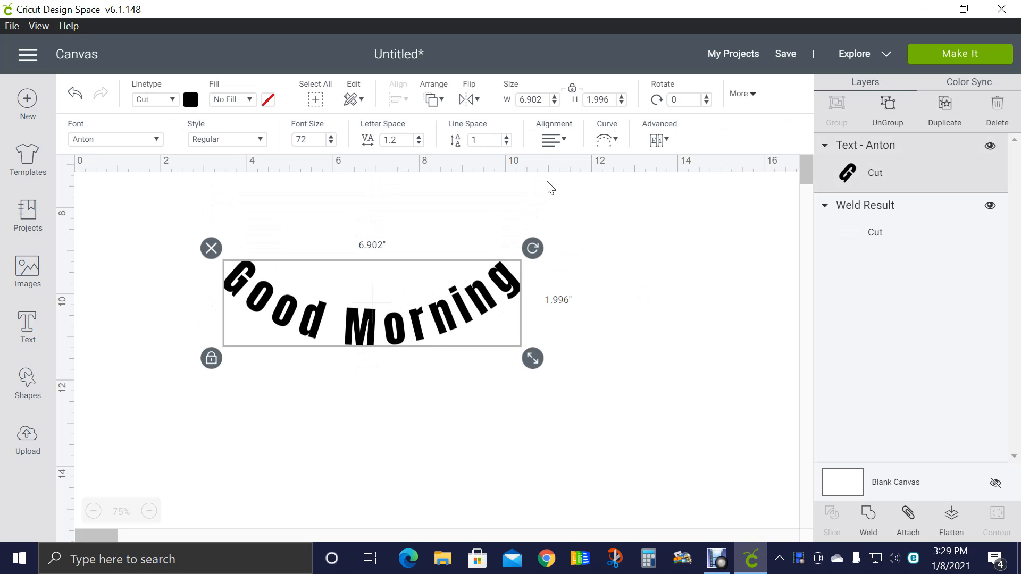
{"action": "left_click", "coordinate": [605, 142]}
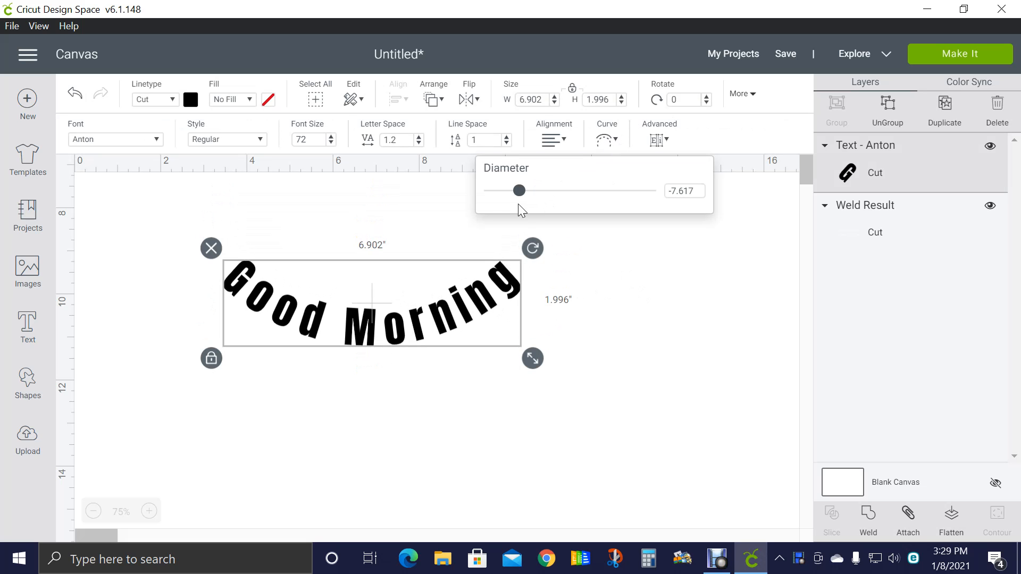
{"action": "left_click_drag", "start_coordinate": [520, 192], "coordinate": [542, 197]}
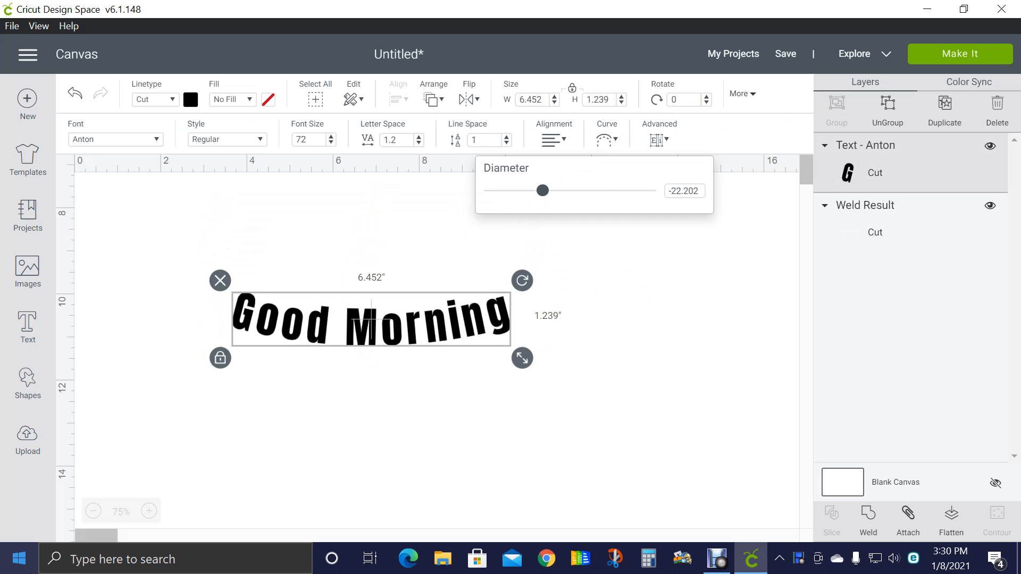
Add a circle shape above the "Good Morning" text and move the text lower to clear space beneath it
{"action": "left_click", "coordinate": [26, 390]}
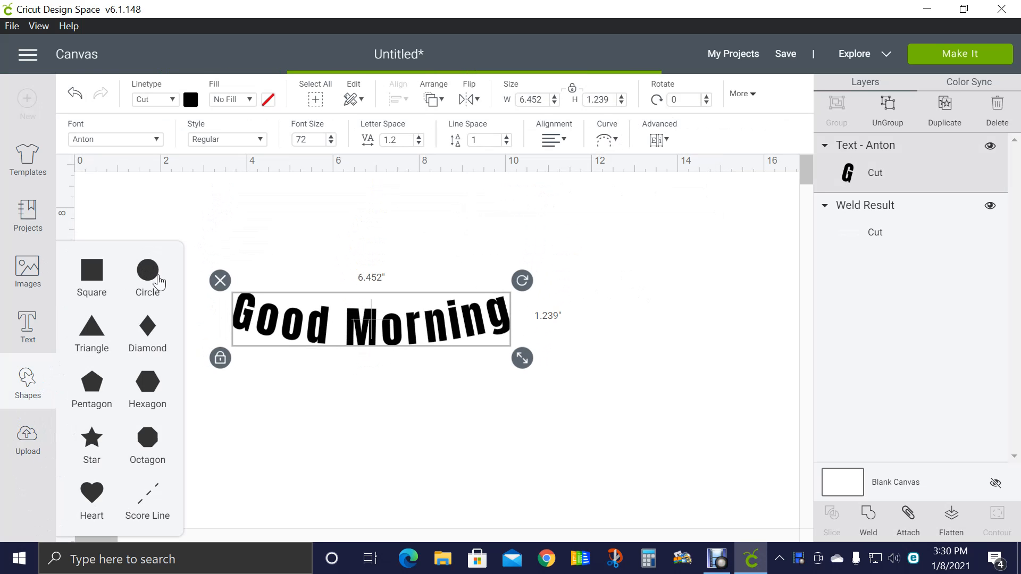
{"action": "left_click", "coordinate": [163, 283]}
{"action": "left_click_drag", "start_coordinate": [200, 222], "coordinate": [395, 237]}
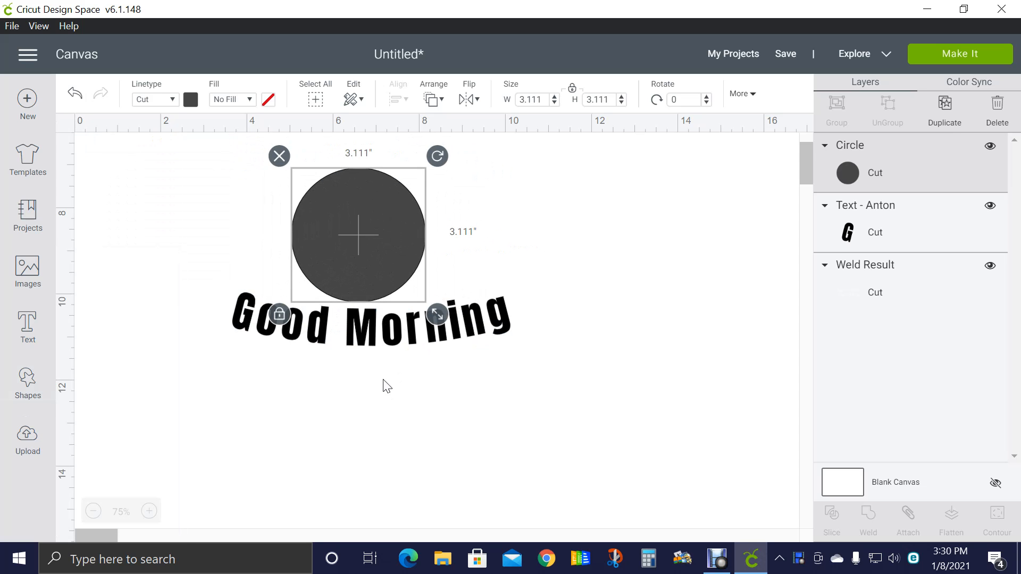
{"action": "left_click_drag", "start_coordinate": [380, 332], "coordinate": [366, 450]}
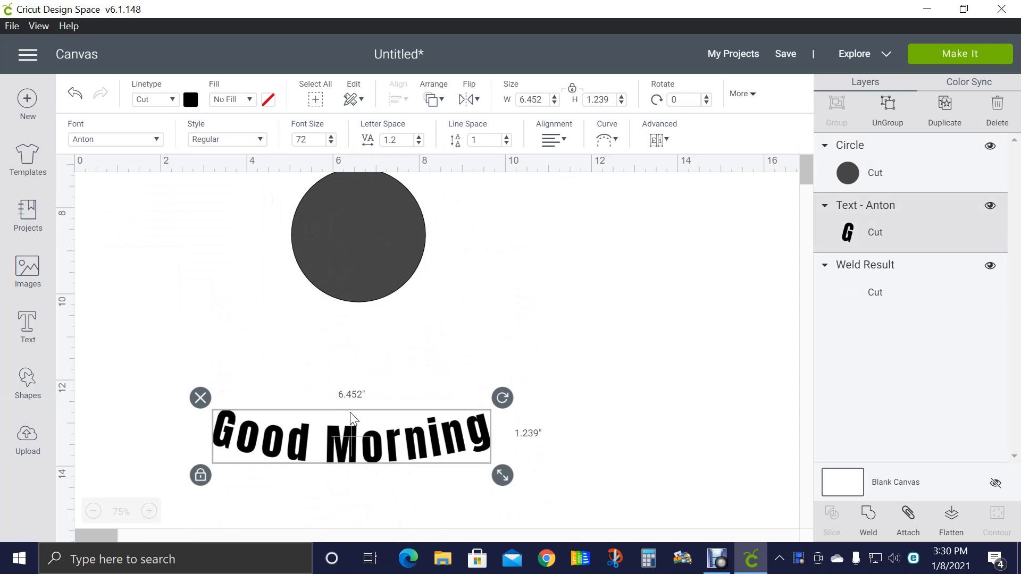
{"action": "left_click_drag", "start_coordinate": [343, 244], "coordinate": [336, 282]}
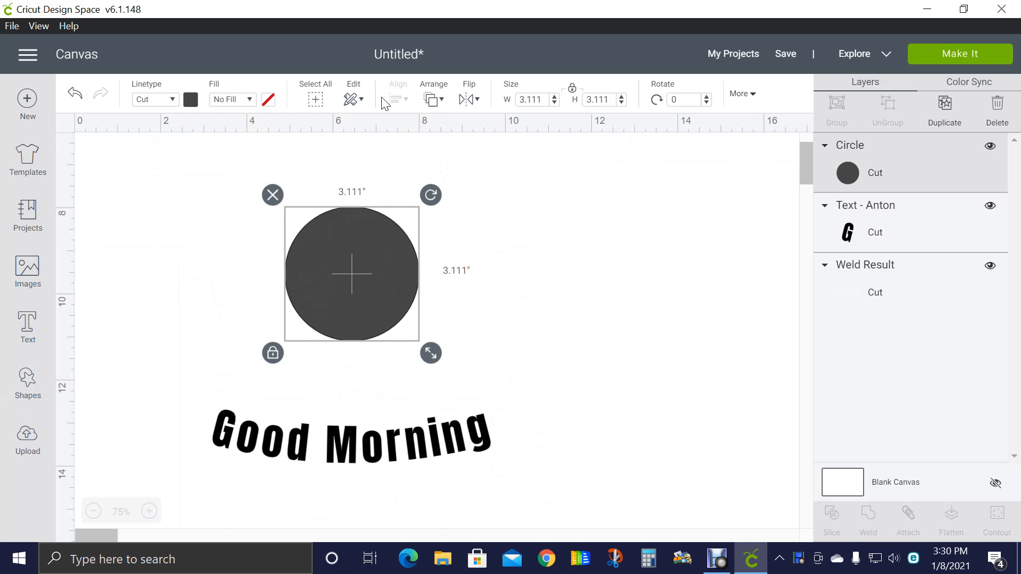
Resize the circle to 3 inches wide, keeping its proportions
{"action": "left_click", "coordinate": [530, 100]}
{"action": "type", "text": "3"}
{"action": "key", "text": "Return"}
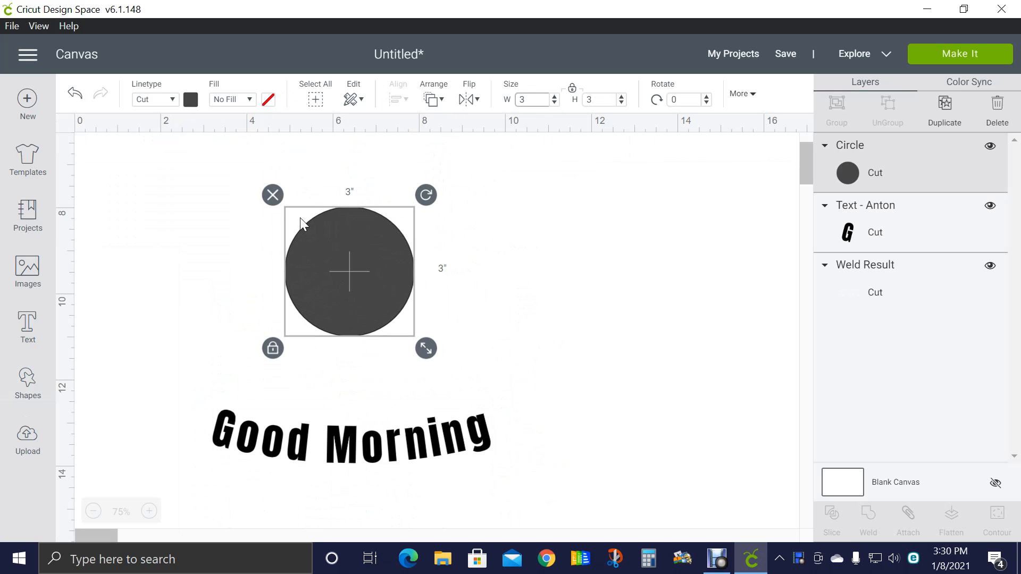
Move the "Good Morning" text up so it sits against the lower edge of the circle
{"action": "left_click", "coordinate": [149, 511]}
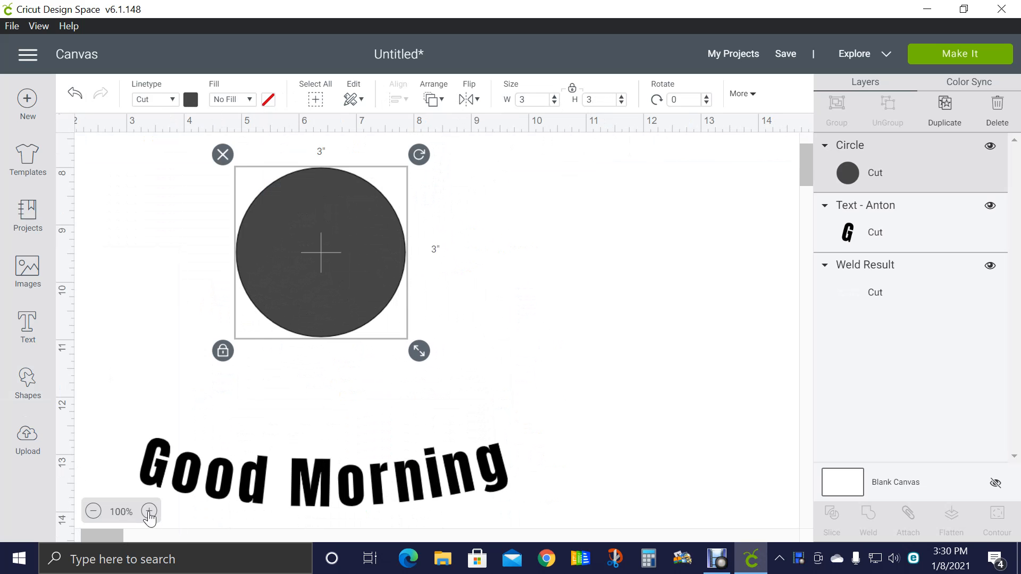
{"action": "left_click_drag", "start_coordinate": [326, 484], "coordinate": [329, 389]}
{"action": "left_click", "coordinate": [335, 279]}
{"action": "scroll", "coordinate": [658, 329], "scroll_direction": "up", "scroll_amount": 5}
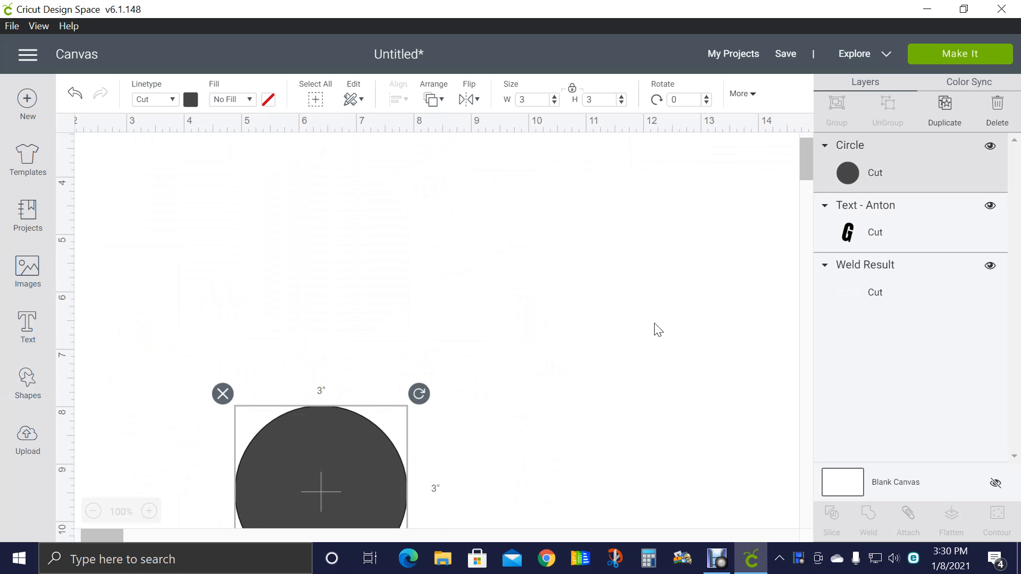
{"action": "scroll", "coordinate": [658, 330], "scroll_direction": "down", "scroll_amount": 2}
{"action": "scroll", "coordinate": [565, 405], "scroll_direction": "down", "scroll_amount": 2}
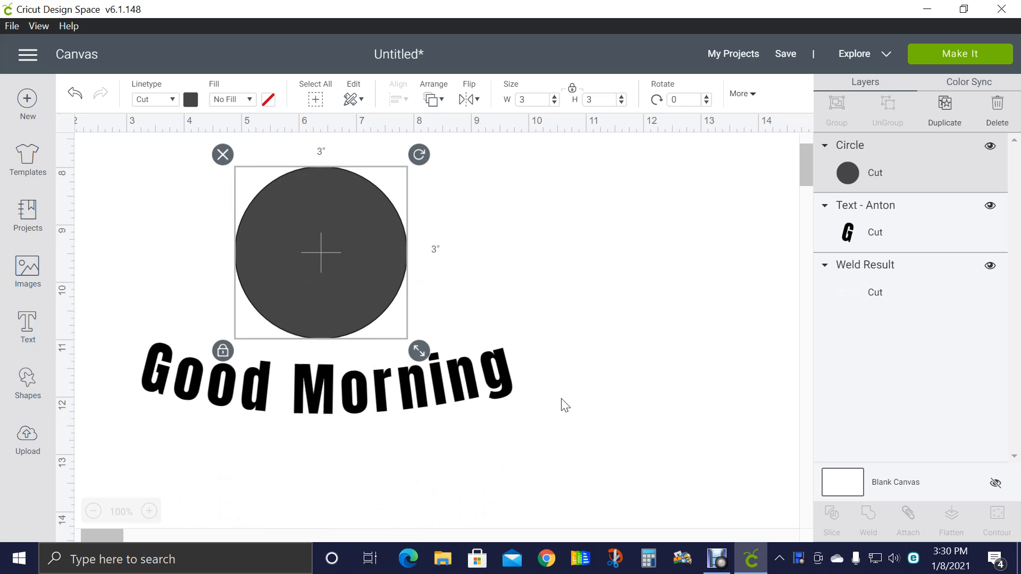
{"action": "left_click", "coordinate": [93, 511]}
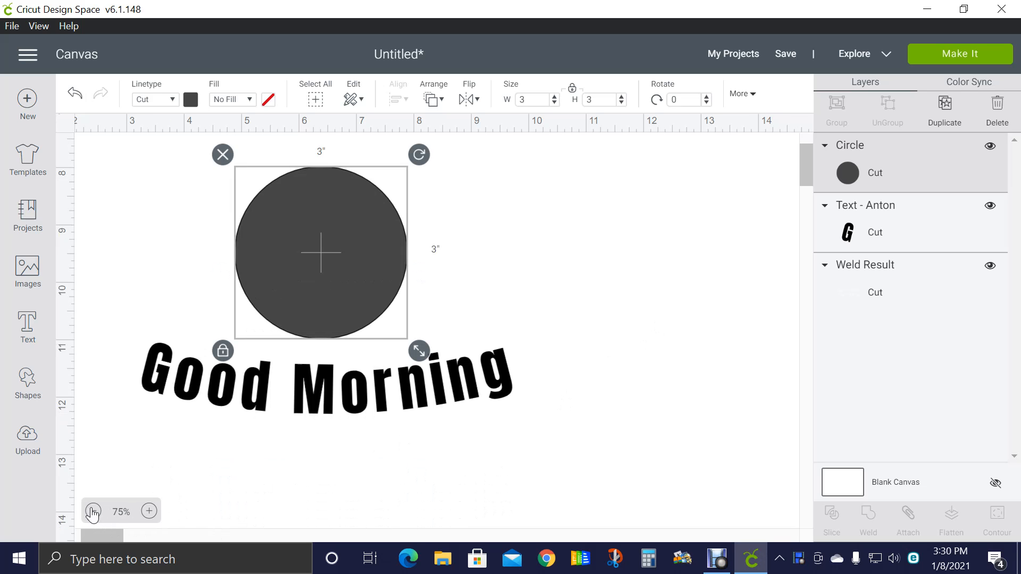
{"action": "left_click", "coordinate": [363, 392]}
{"action": "left_click_drag", "start_coordinate": [364, 392], "coordinate": [365, 377]}
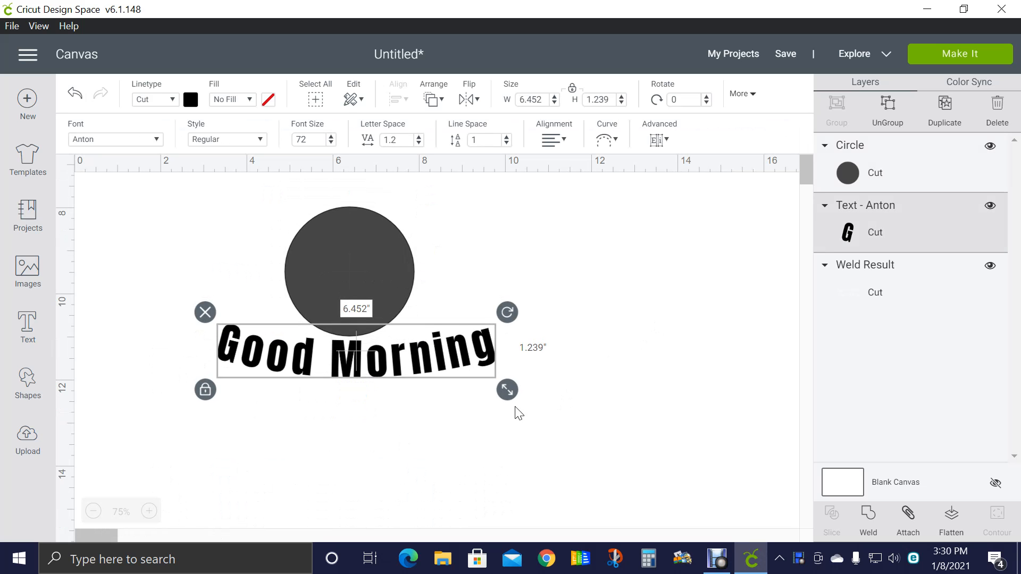
Shrink the "Good Morning" text to about 5.248 inches wide and center it under the circle
{"action": "left_click_drag", "start_coordinate": [480, 390], "coordinate": [388, 362]}
{"action": "left_click_drag", "start_coordinate": [481, 389], "coordinate": [475, 392]}
{"action": "left_click_drag", "start_coordinate": [371, 368], "coordinate": [376, 371]}
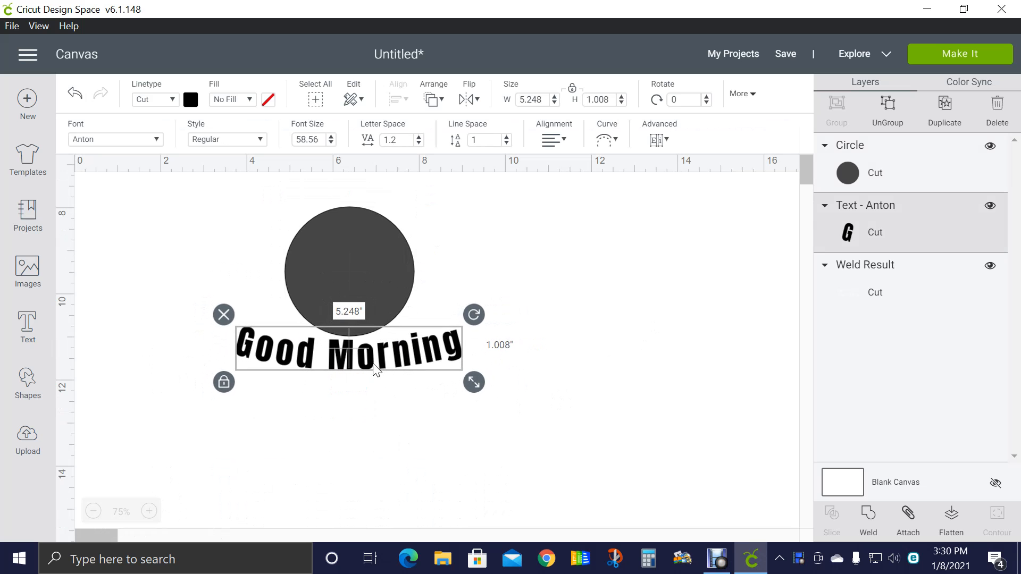
Curve the "Good Morning" text around the lower half of the circle with a diameter of -2.751 and nudge the circle into place
{"action": "left_click", "coordinate": [610, 142]}
{"action": "left_click_drag", "start_coordinate": [542, 191], "coordinate": [501, 194]}
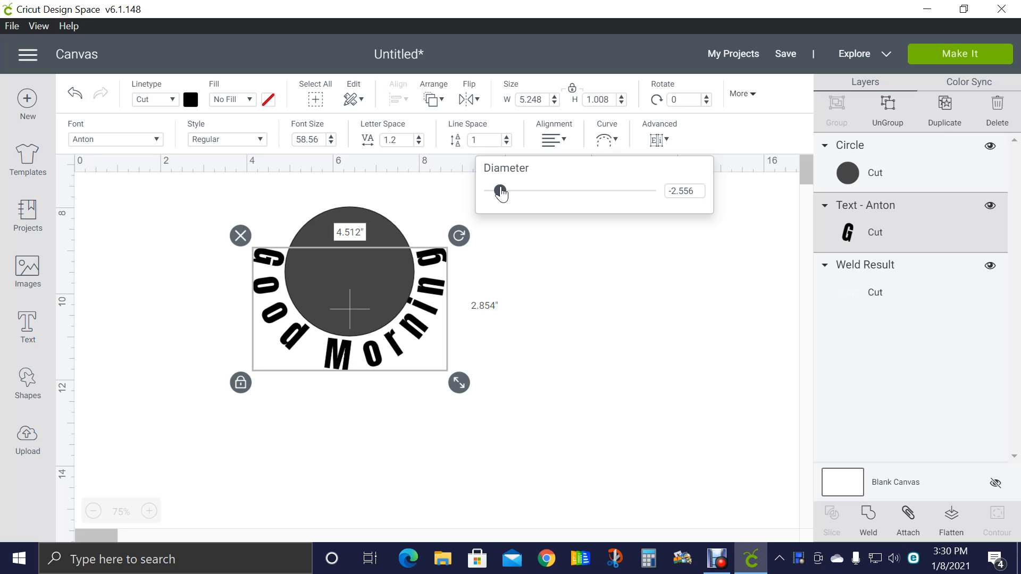
{"action": "left_click_drag", "start_coordinate": [501, 194], "coordinate": [503, 194]}
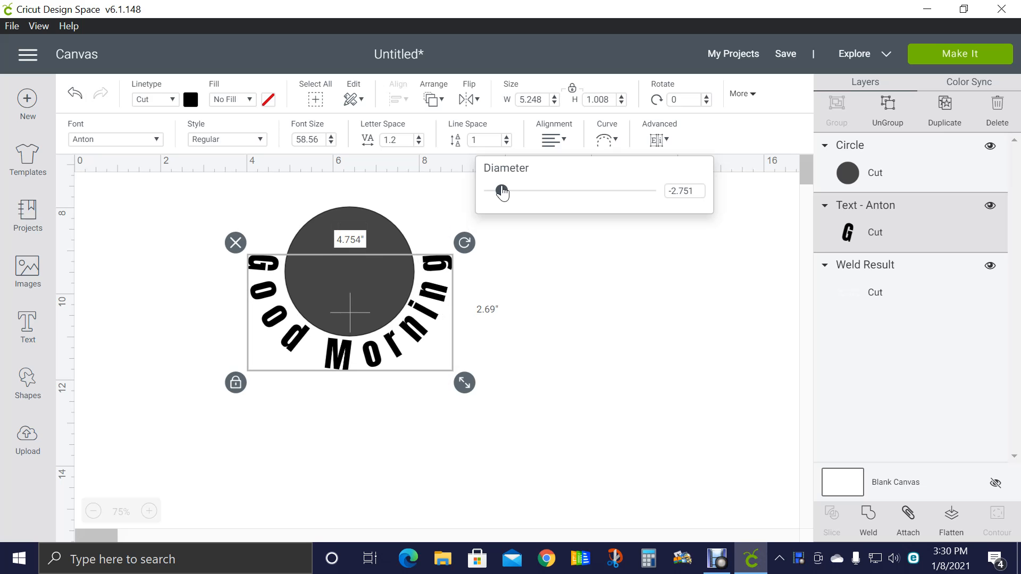
{"action": "left_click", "coordinate": [390, 272]}
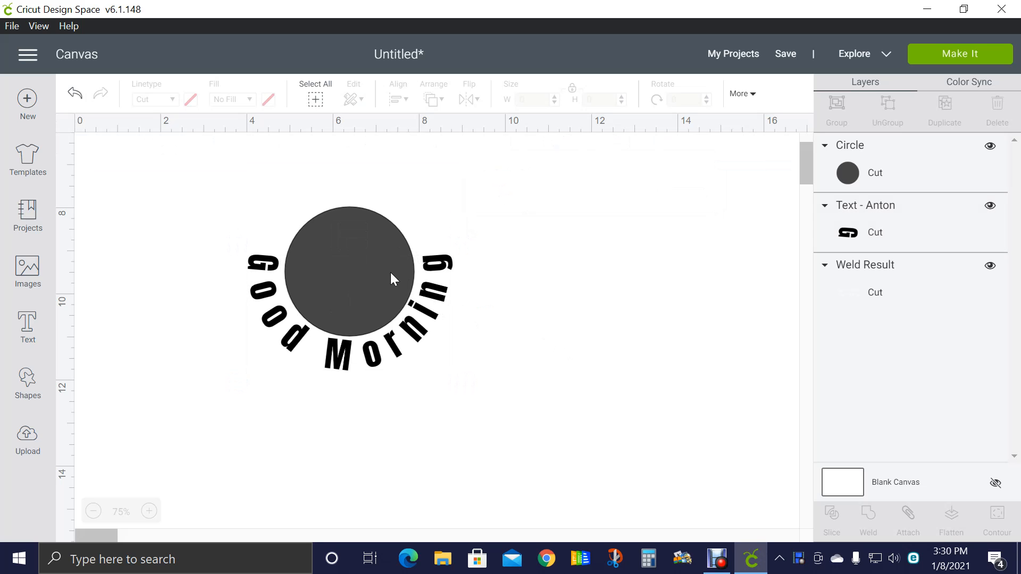
{"action": "left_click_drag", "start_coordinate": [372, 268], "coordinate": [374, 270]}
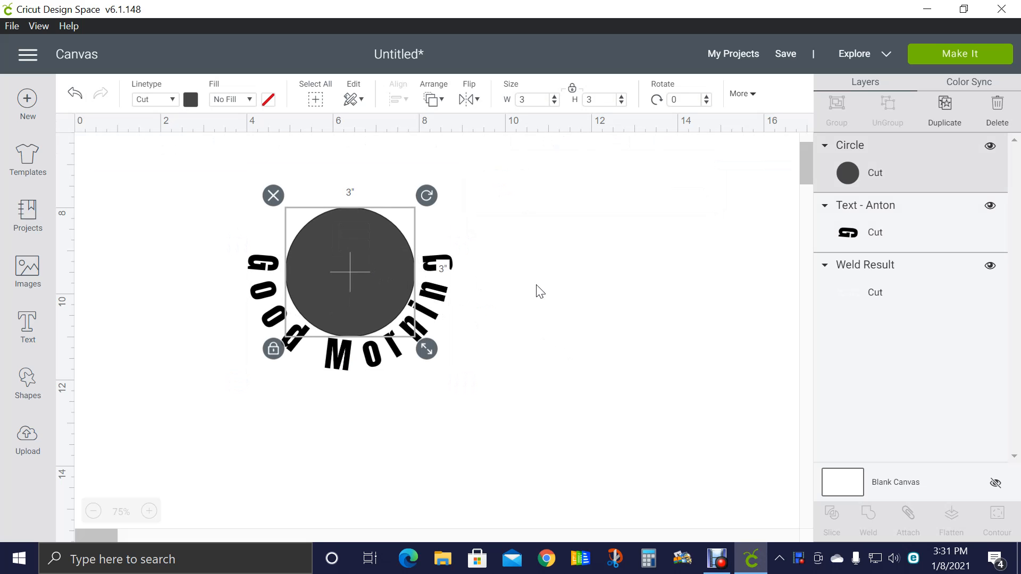
{"action": "left_click", "coordinate": [536, 301]}
Tighten the "Good Morning" curve to a diameter of -2.556 and nudge the circle slightly inside the lettering
{"action": "left_click", "coordinate": [435, 339]}
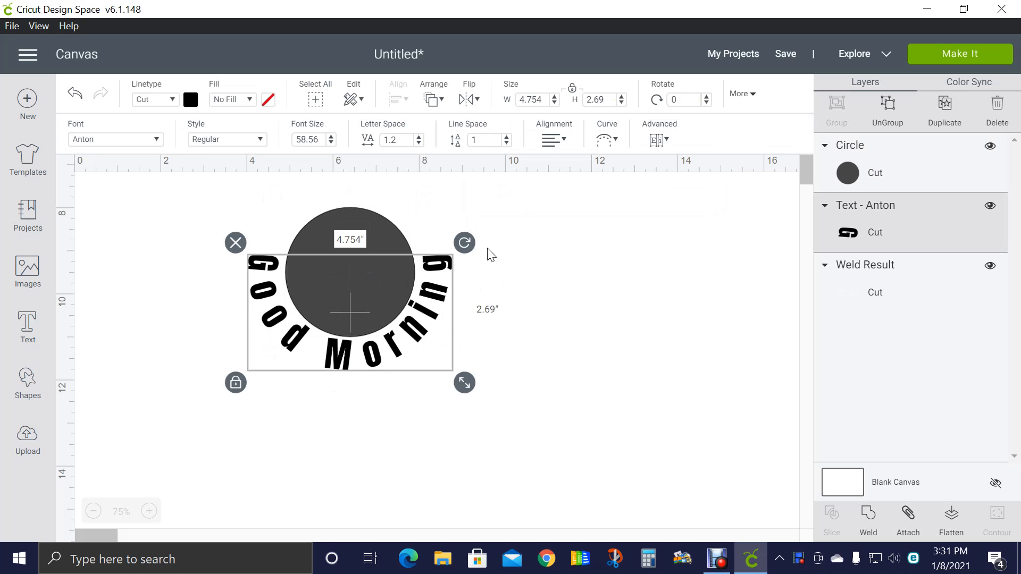
{"action": "left_click", "coordinate": [602, 144]}
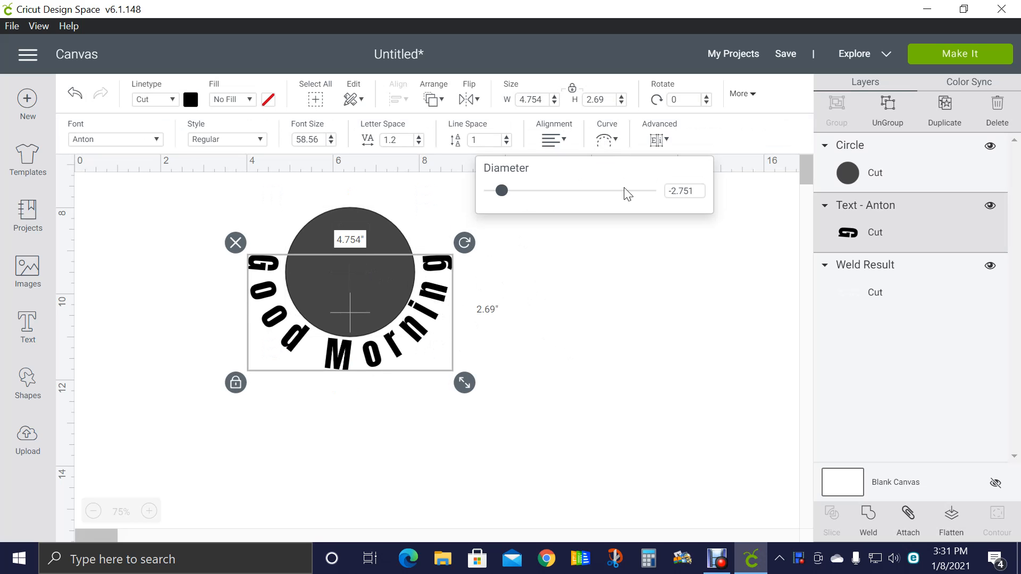
{"action": "left_click_drag", "start_coordinate": [508, 195], "coordinate": [500, 196]}
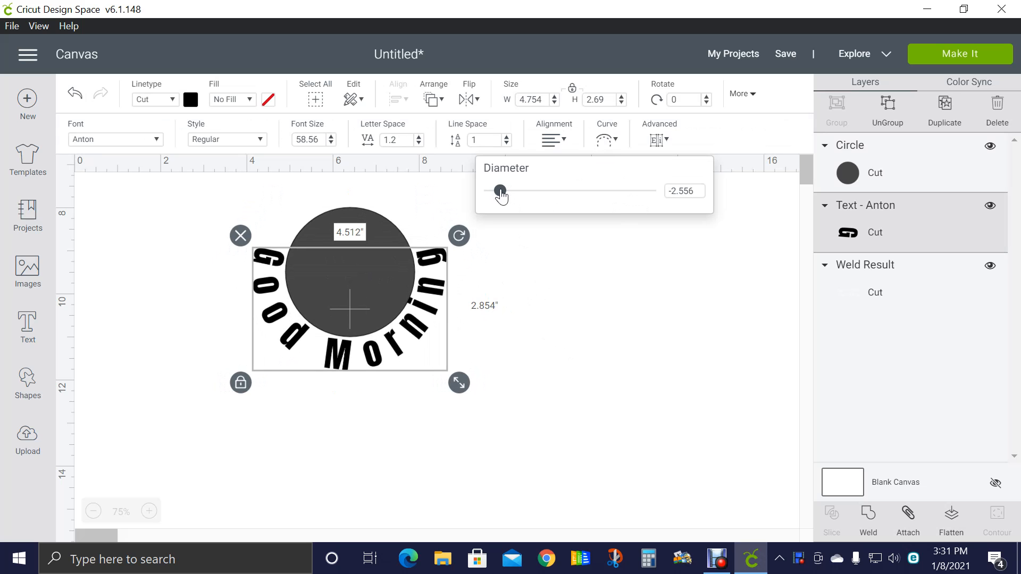
{"action": "left_click", "coordinate": [535, 308]}
{"action": "left_click", "coordinate": [372, 287]}
{"action": "left_click_drag", "start_coordinate": [371, 283], "coordinate": [371, 284]}
{"action": "left_click", "coordinate": [580, 297]}
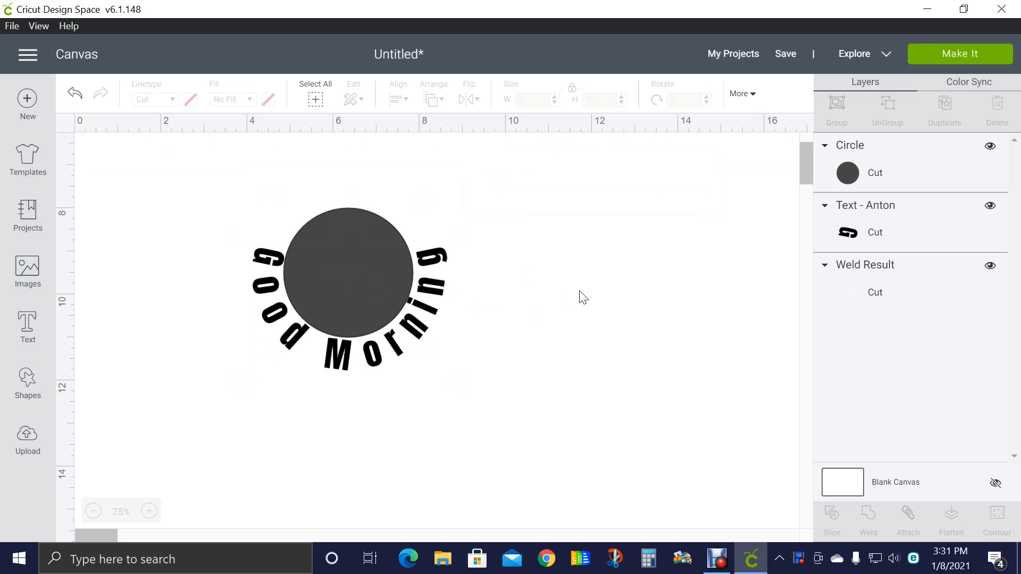
Duplicate the circle together with its curved text and place the copy to the right of the original
{"action": "left_click", "coordinate": [365, 269]}
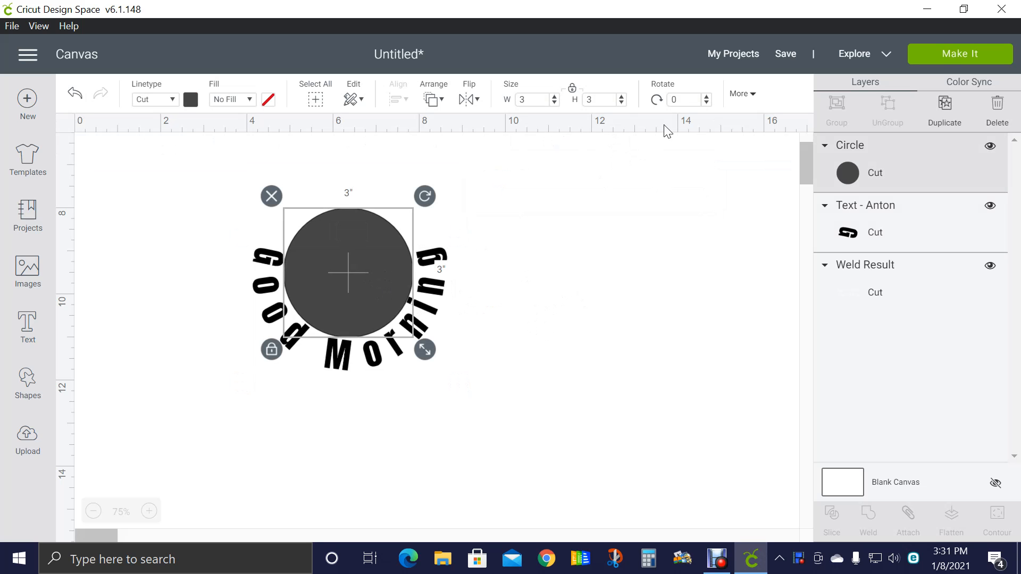
{"action": "left_click", "coordinate": [288, 170]}
{"action": "left_click_drag", "start_coordinate": [198, 183], "coordinate": [508, 366]}
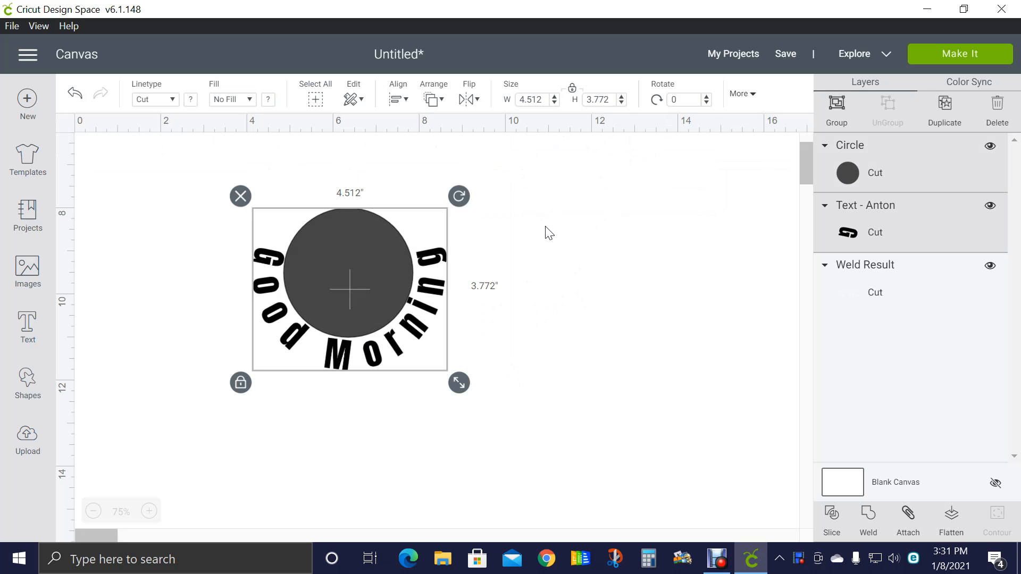
{"action": "left_click", "coordinate": [945, 107]}
{"action": "left_click_drag", "start_coordinate": [398, 347], "coordinate": [632, 359]}
{"action": "left_click", "coordinate": [631, 455]}
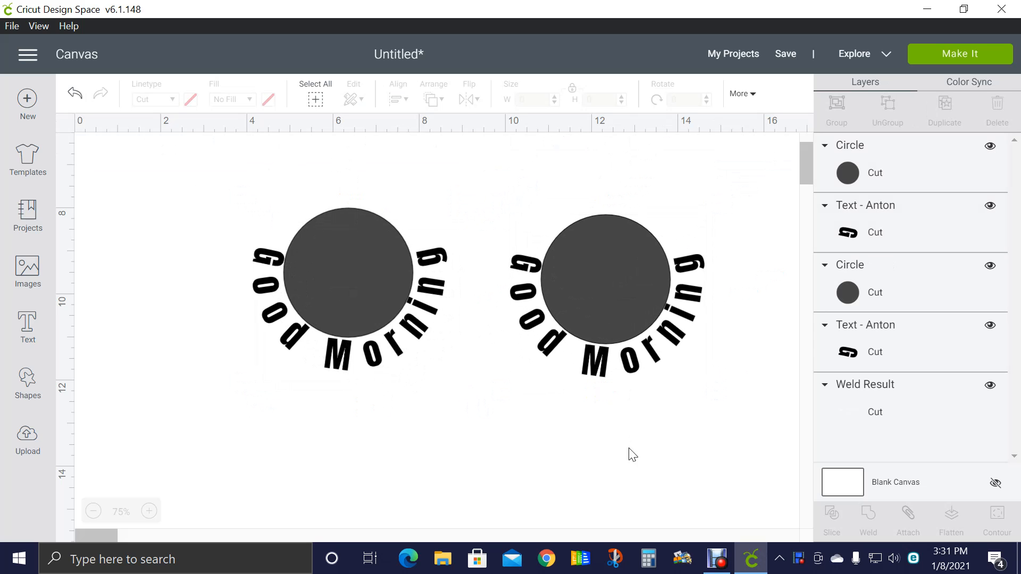
Move the copied "Good Morning" text and its circle lower on the canvas, keeping the text around the circle's lower half
{"action": "left_click", "coordinate": [668, 342]}
{"action": "left_click_drag", "start_coordinate": [668, 336], "coordinate": [668, 339]}
{"action": "left_click", "coordinate": [626, 368]}
{"action": "left_click_drag", "start_coordinate": [627, 370], "coordinate": [632, 443]}
{"action": "left_click_drag", "start_coordinate": [611, 249], "coordinate": [616, 306]}
Flip the copied "Good Morning" text vertically and move it up around the upper half of its circle
{"action": "left_click", "coordinate": [604, 441]}
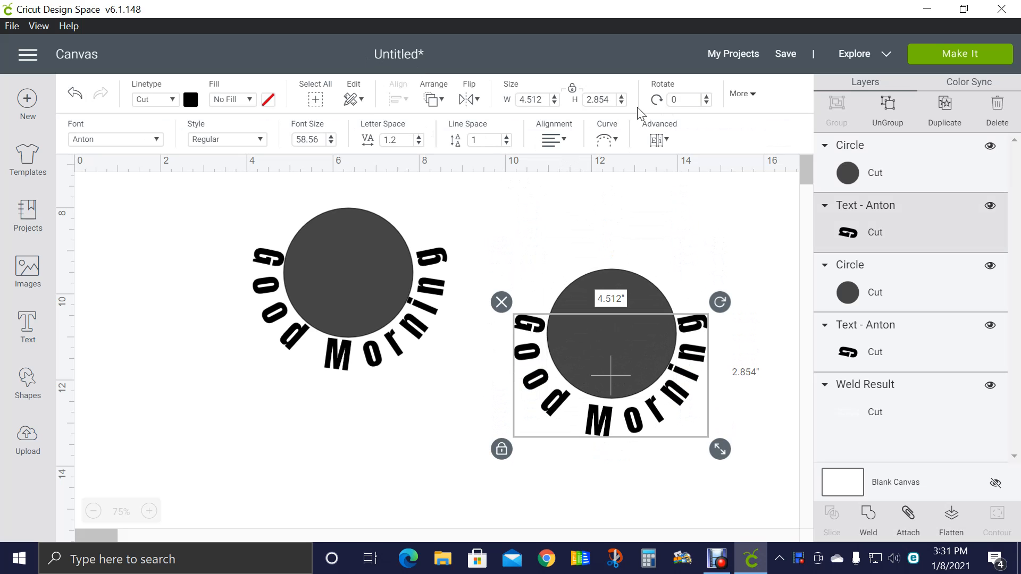
{"action": "left_click", "coordinate": [607, 140]}
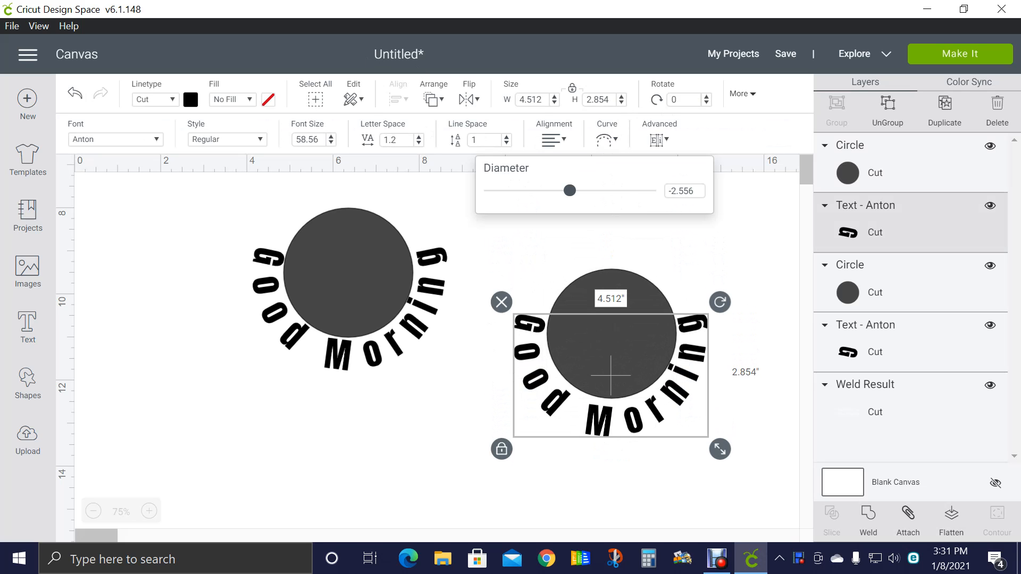
{"action": "left_click", "coordinate": [668, 251]}
{"action": "left_click", "coordinate": [549, 412]}
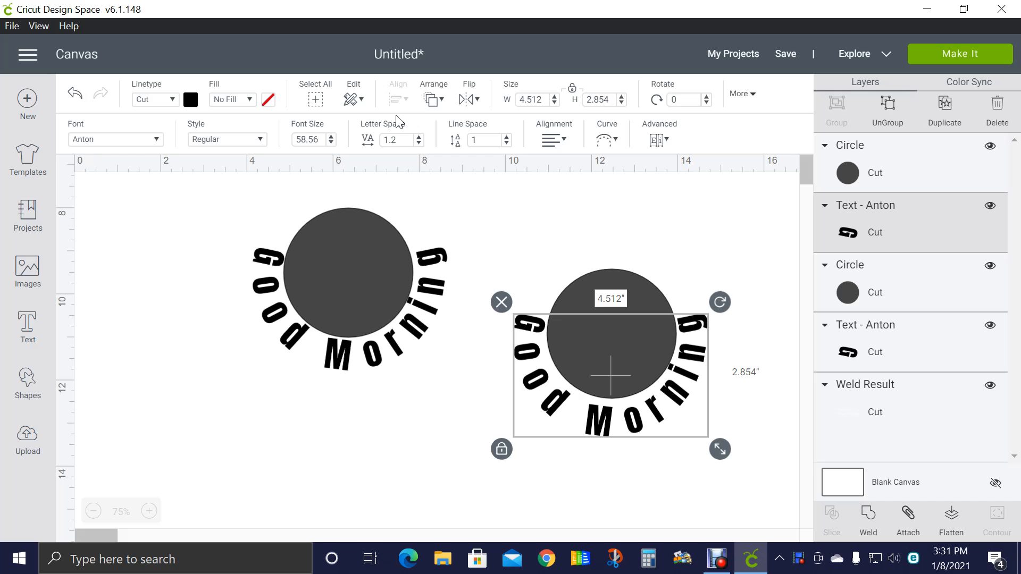
{"action": "left_click", "coordinate": [473, 106]}
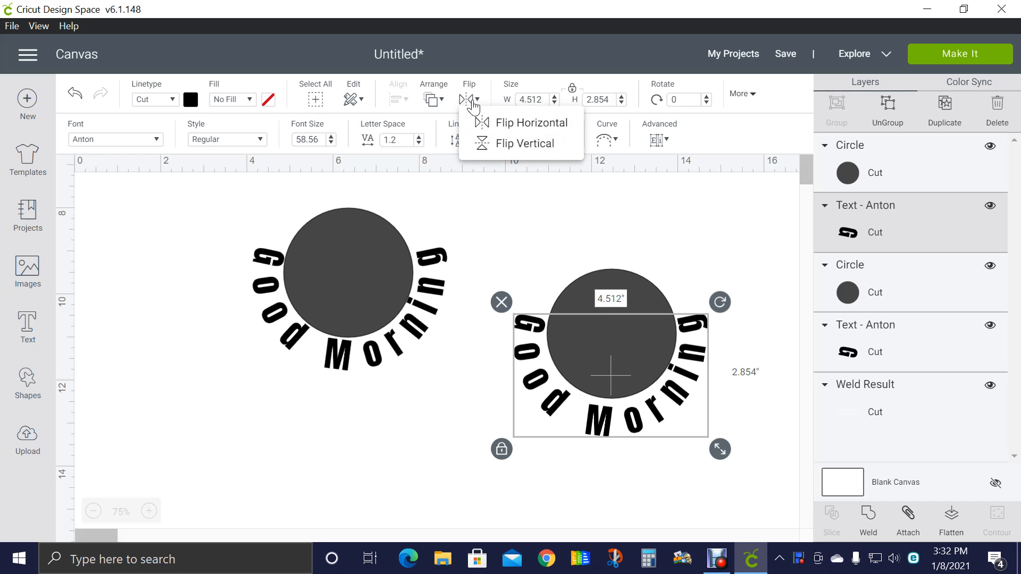
{"action": "left_click", "coordinate": [531, 152]}
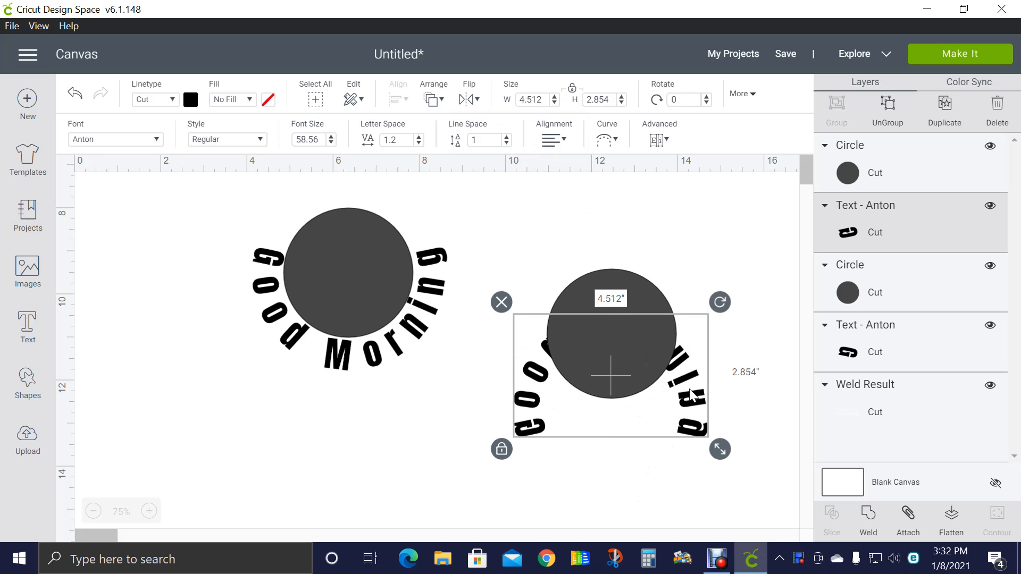
{"action": "left_click_drag", "start_coordinate": [686, 394], "coordinate": [688, 308]}
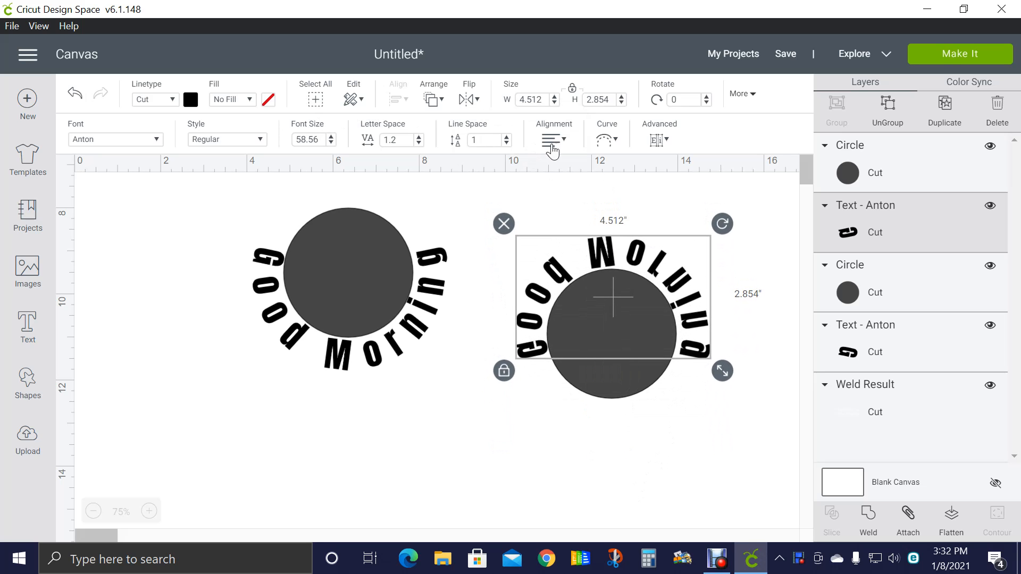
Flip the copied "Good Morning" text horizontally, deselect it, and flip it horizontally a second time
{"action": "left_click", "coordinate": [469, 100]}
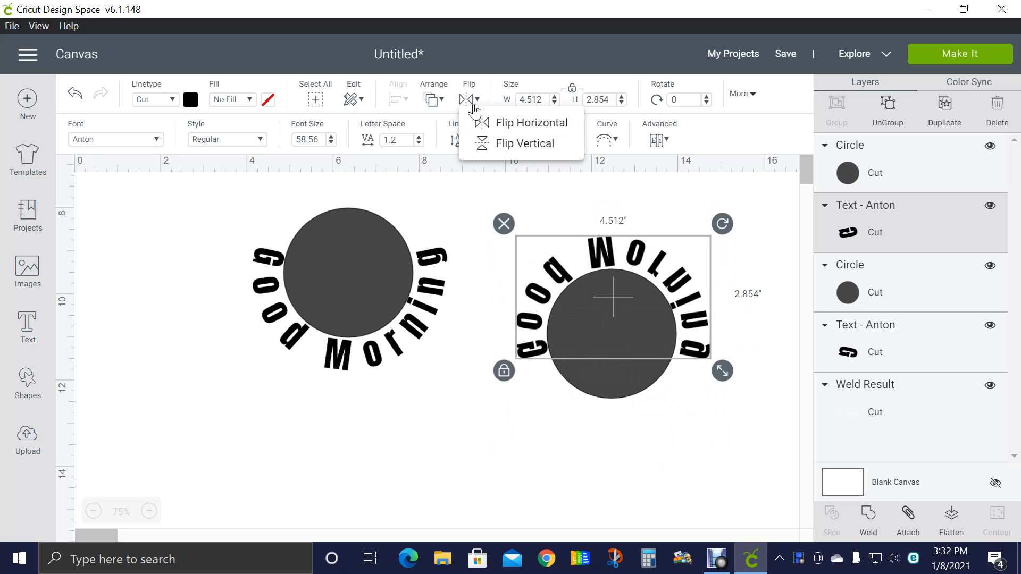
{"action": "left_click", "coordinate": [523, 128]}
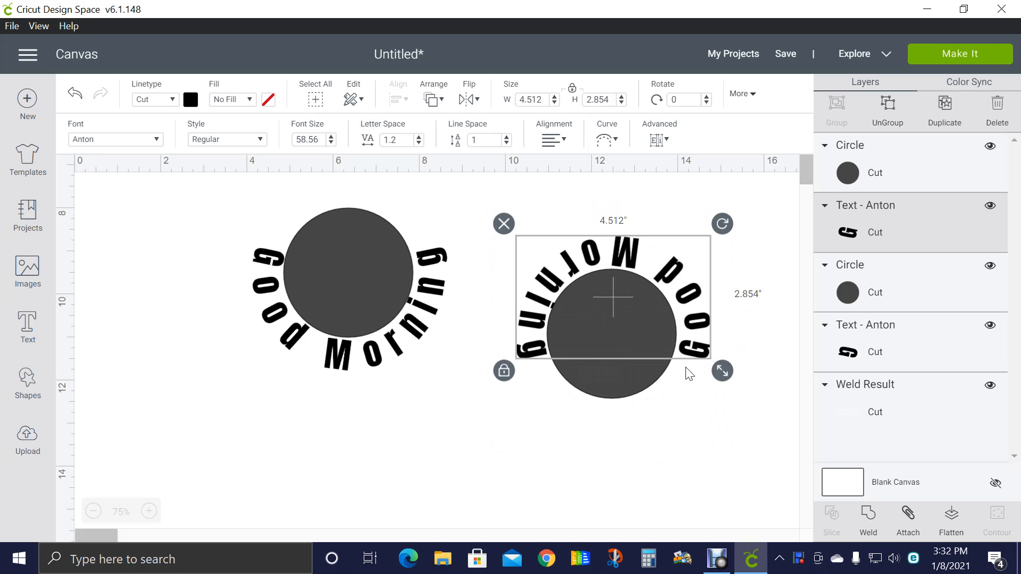
{"action": "left_click", "coordinate": [658, 490]}
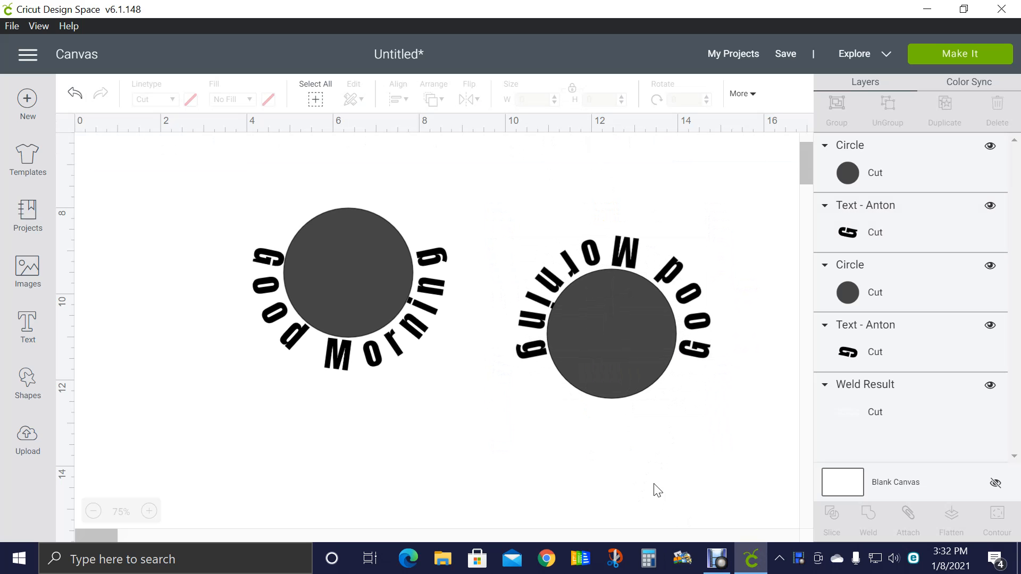
{"action": "left_click", "coordinate": [695, 348]}
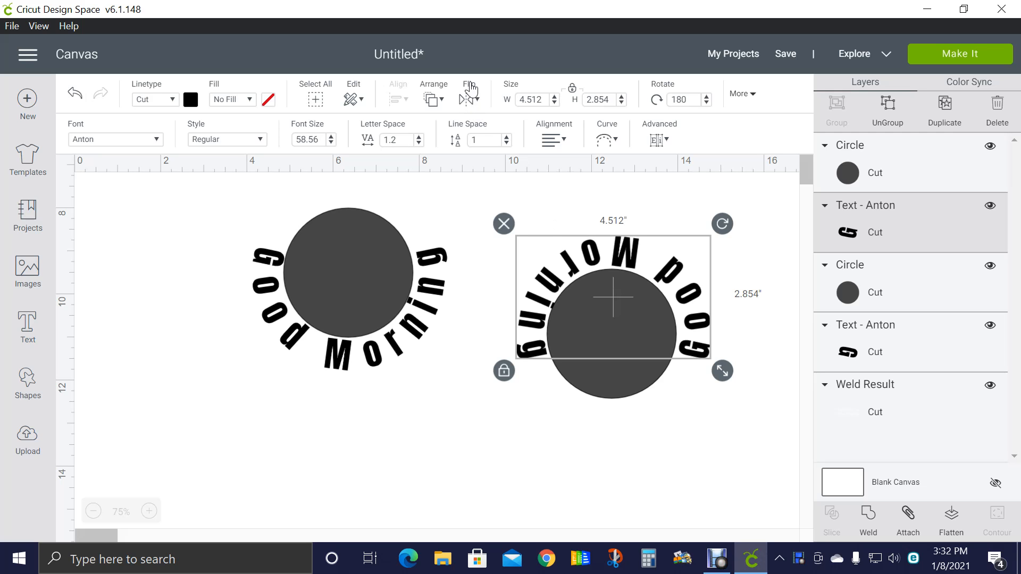
{"action": "left_click", "coordinate": [471, 105]}
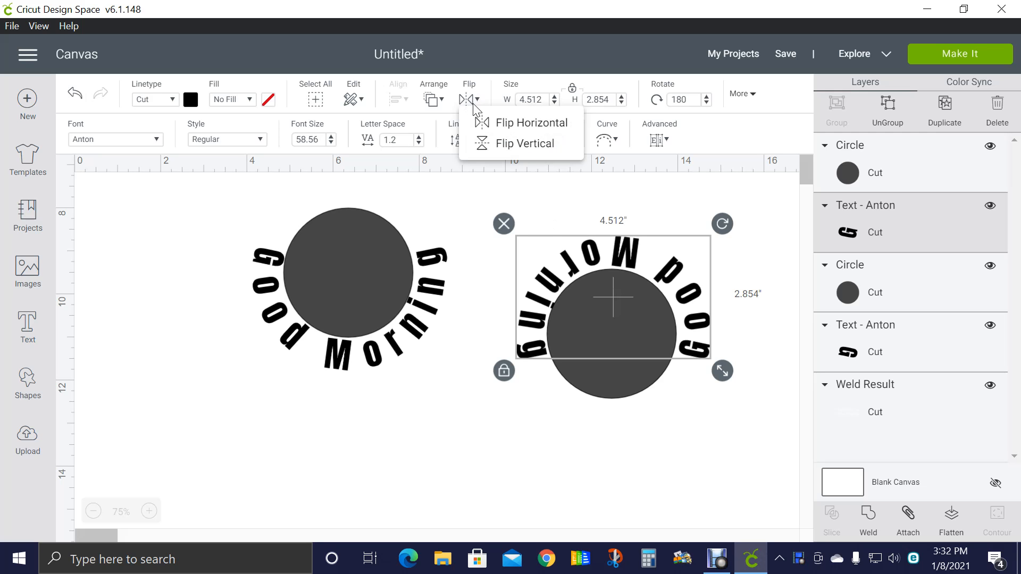
{"action": "left_click", "coordinate": [503, 124]}
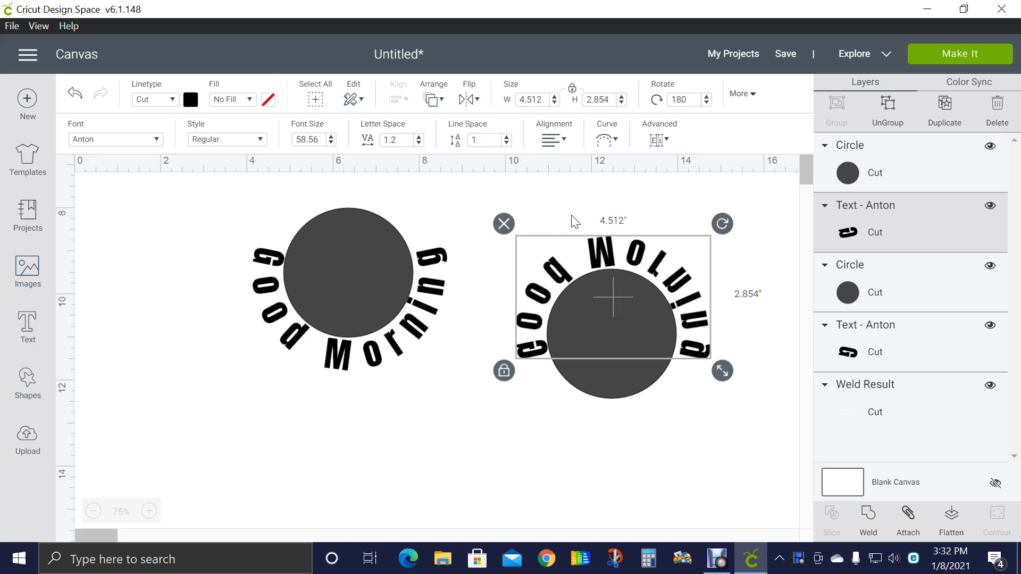
Flip the copied "Good Morning" text vertically back into a downward bow
{"action": "left_click", "coordinate": [470, 101]}
{"action": "left_click", "coordinate": [501, 143]}
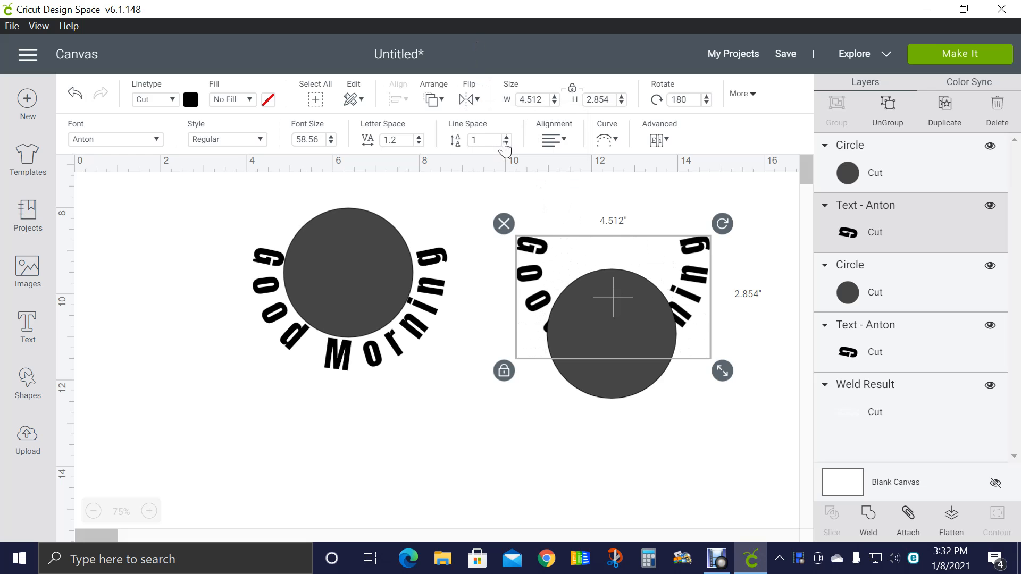
Move the copied circle up so that it nests inside the downward bow of the copied "Good Morning" text
{"action": "left_click_drag", "start_coordinate": [589, 348], "coordinate": [586, 311]}
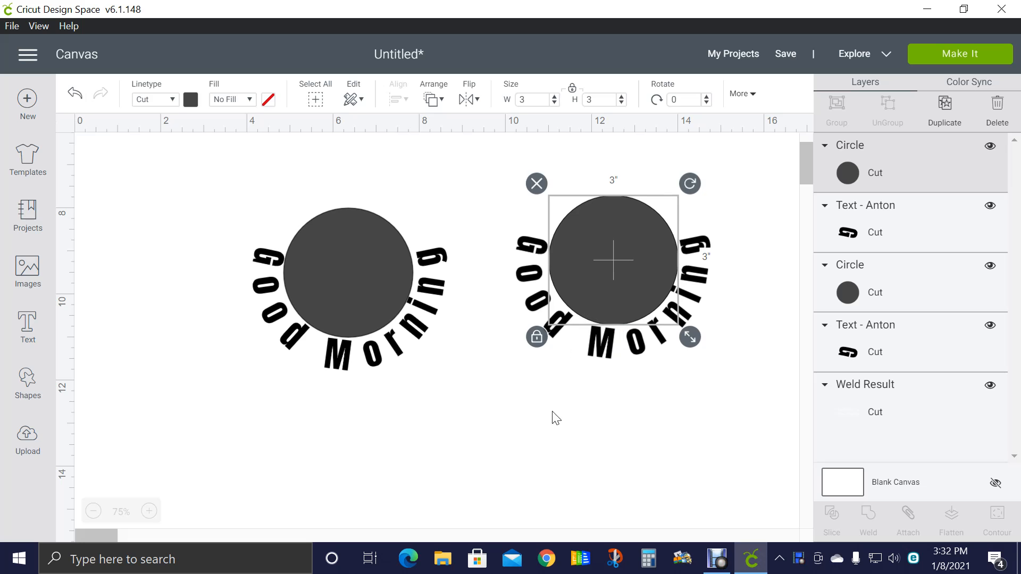
{"action": "left_click", "coordinate": [560, 464]}
Reverse the curve of the copied "Good Morning" text into an upward arch with diameter 3.98 and move its circle beneath the arch
{"action": "left_click", "coordinate": [601, 348]}
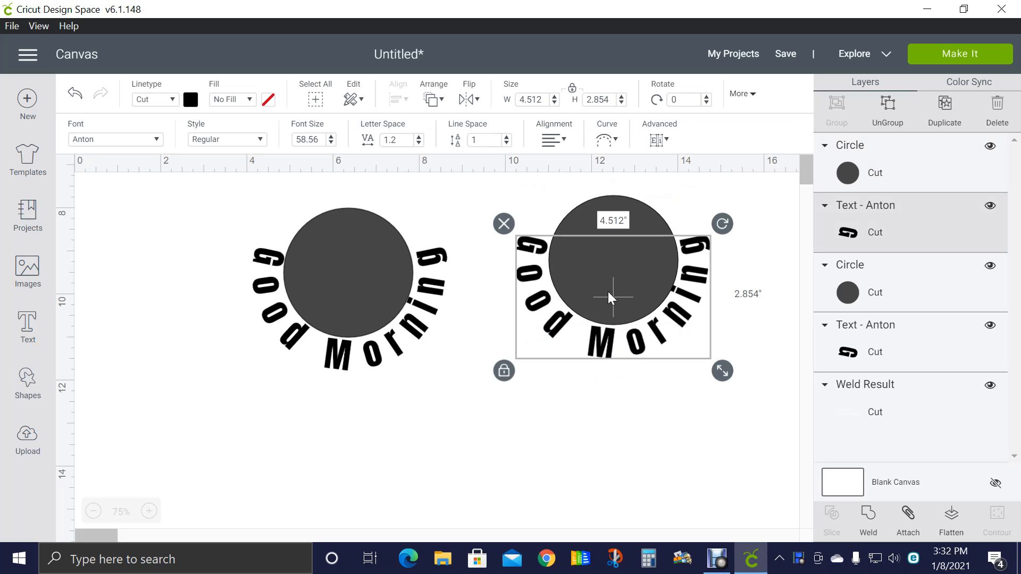
{"action": "left_click", "coordinate": [607, 141]}
{"action": "left_click_drag", "start_coordinate": [569, 190], "coordinate": [614, 414]}
{"action": "left_click", "coordinate": [614, 345]}
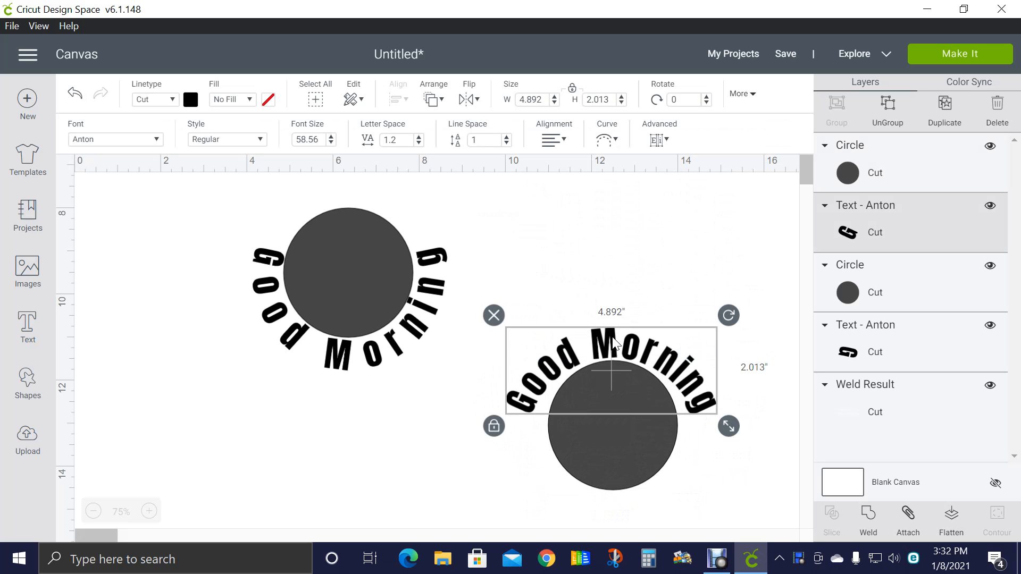
Tighten the arched "Good Morning" text to a curve diameter of 3.189 and fine-tune the position of its circle beneath it
{"action": "left_click", "coordinate": [609, 143]}
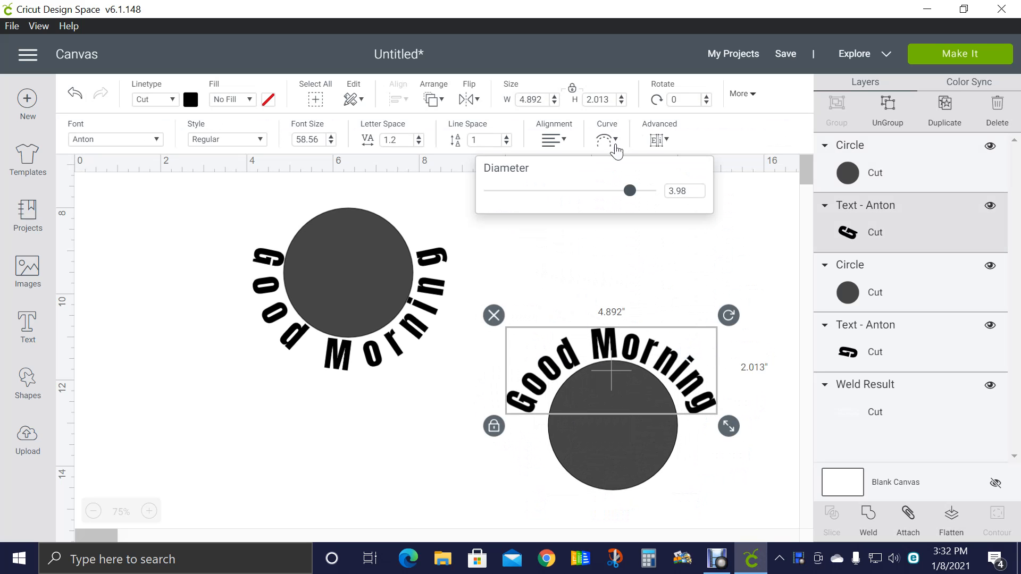
{"action": "left_click_drag", "start_coordinate": [630, 196], "coordinate": [635, 201]}
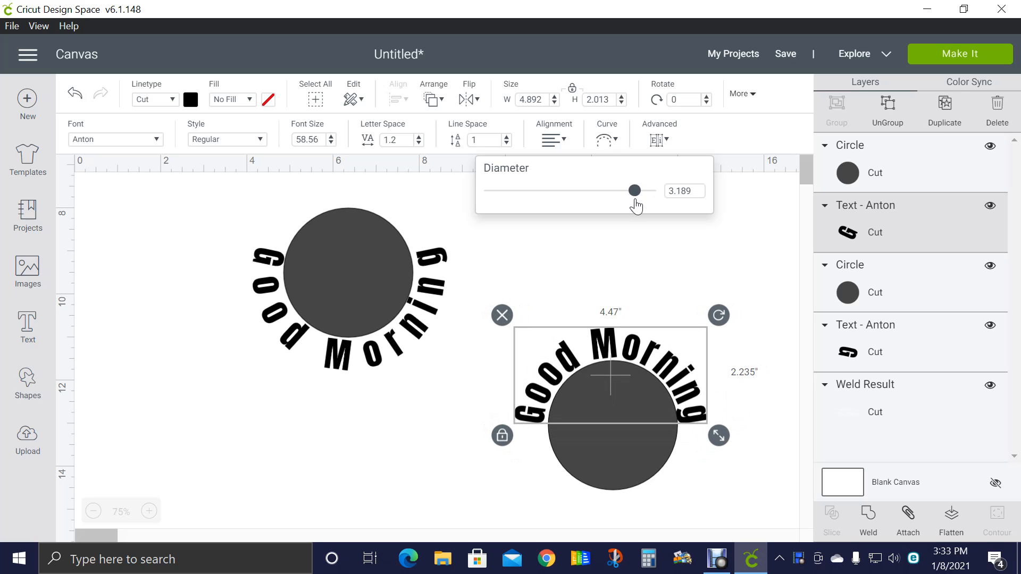
{"action": "left_click", "coordinate": [591, 276]}
{"action": "left_click", "coordinate": [646, 449]}
{"action": "left_click_drag", "start_coordinate": [645, 449], "coordinate": [645, 449]}
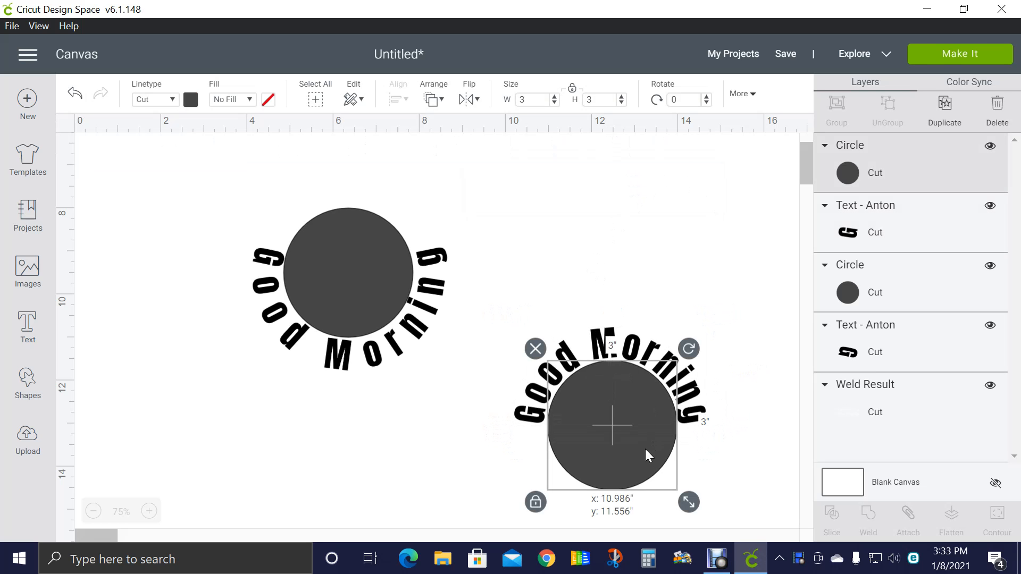
{"action": "left_click", "coordinate": [577, 215]}
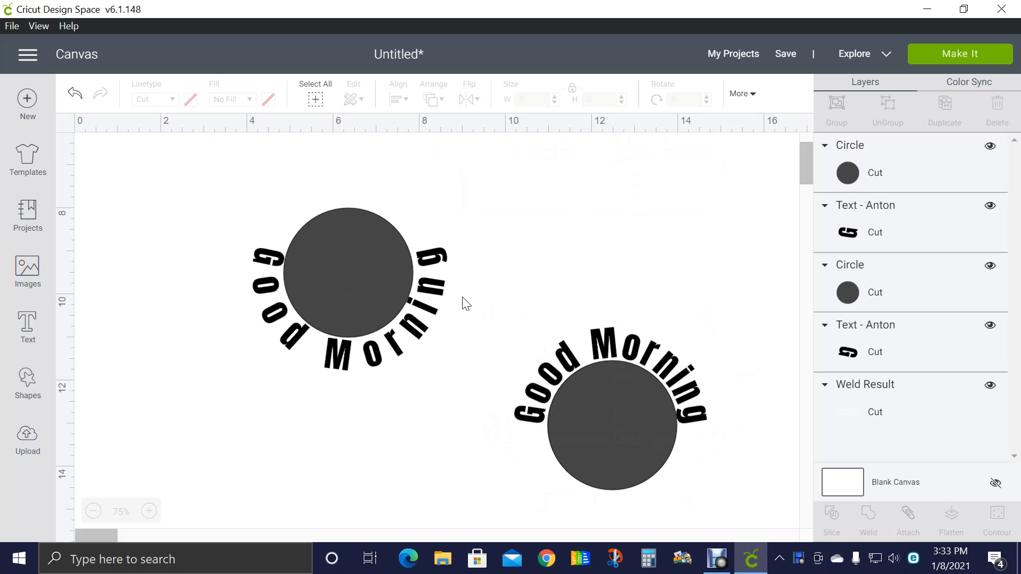
Add a new straight "Good Morning" text in Anton and place it below the first circle design
{"action": "left_click", "coordinate": [338, 367]}
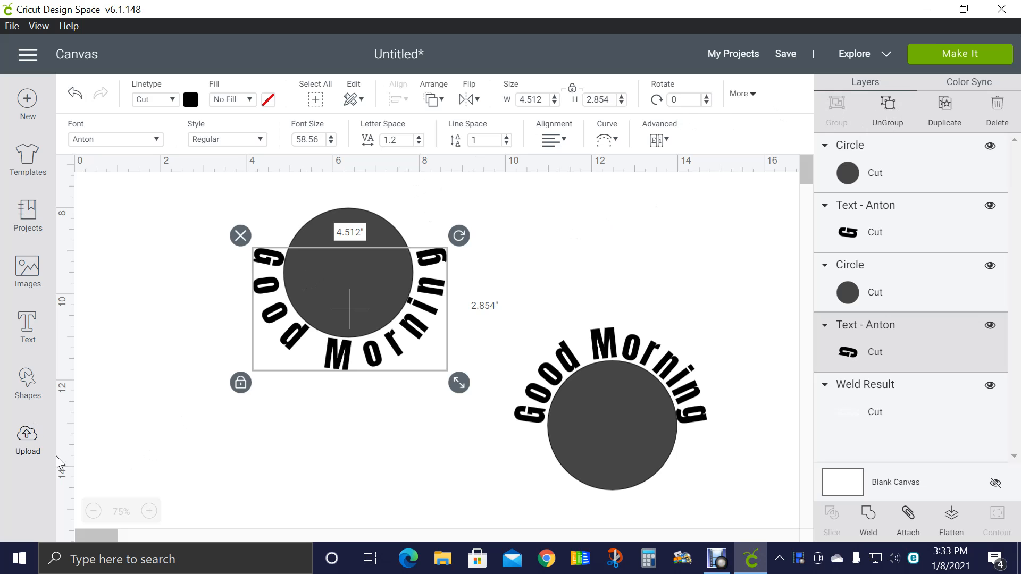
{"action": "left_click", "coordinate": [31, 332]}
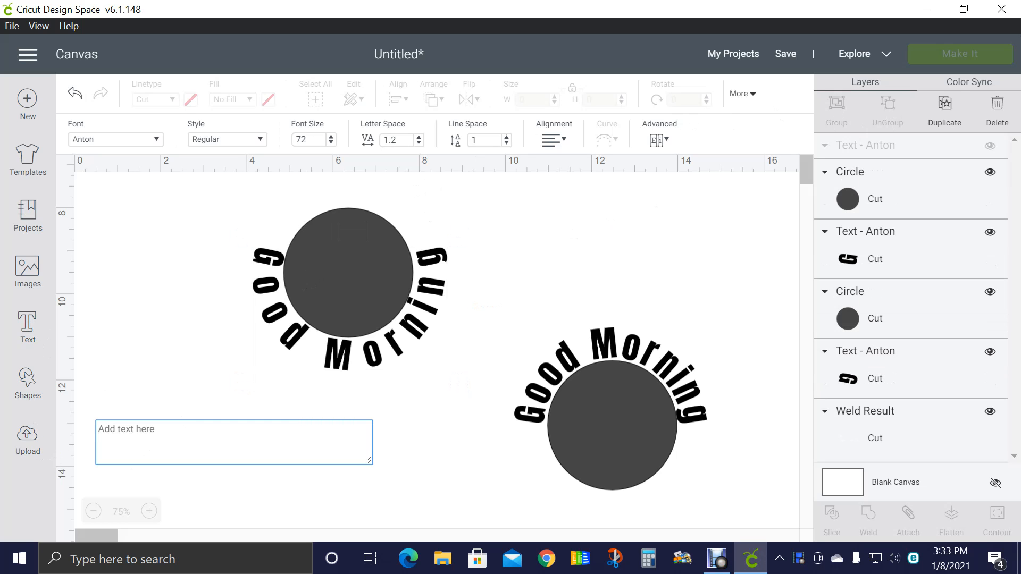
{"action": "type", "text": "Good"}
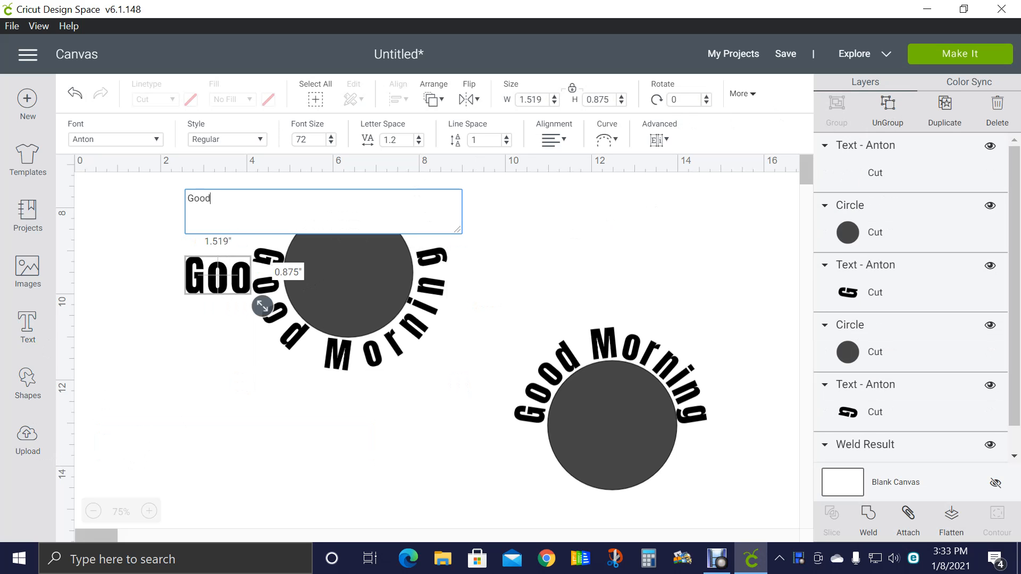
{"action": "type", "text": " Mo"}
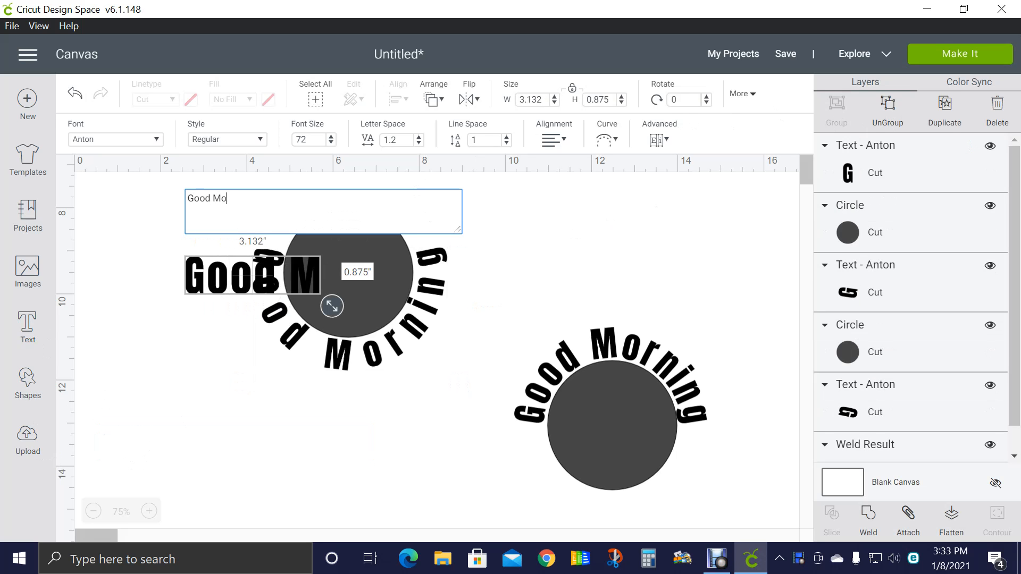
{"action": "type", "text": "rning"}
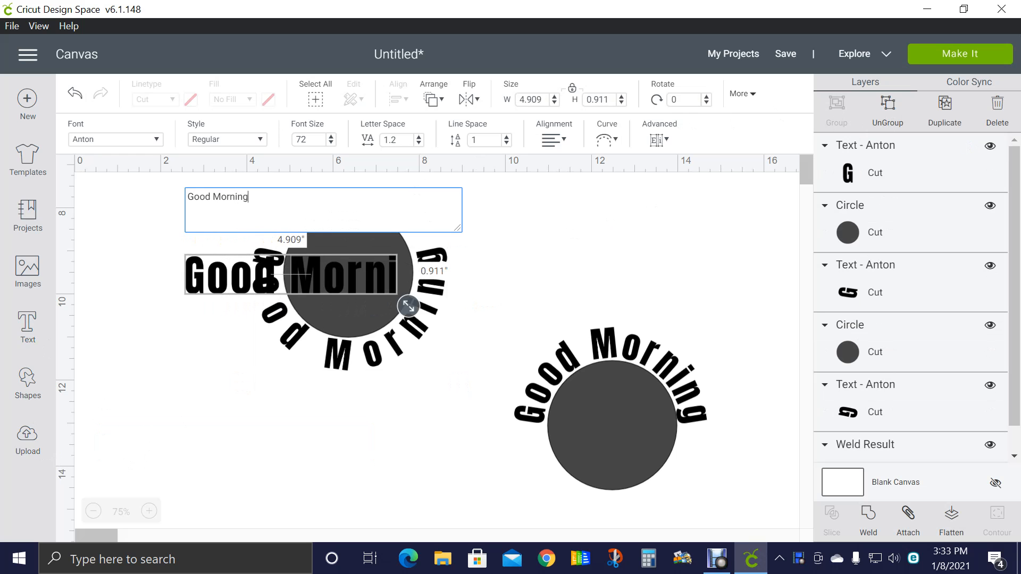
{"action": "left_click_drag", "start_coordinate": [382, 273], "coordinate": [386, 450]}
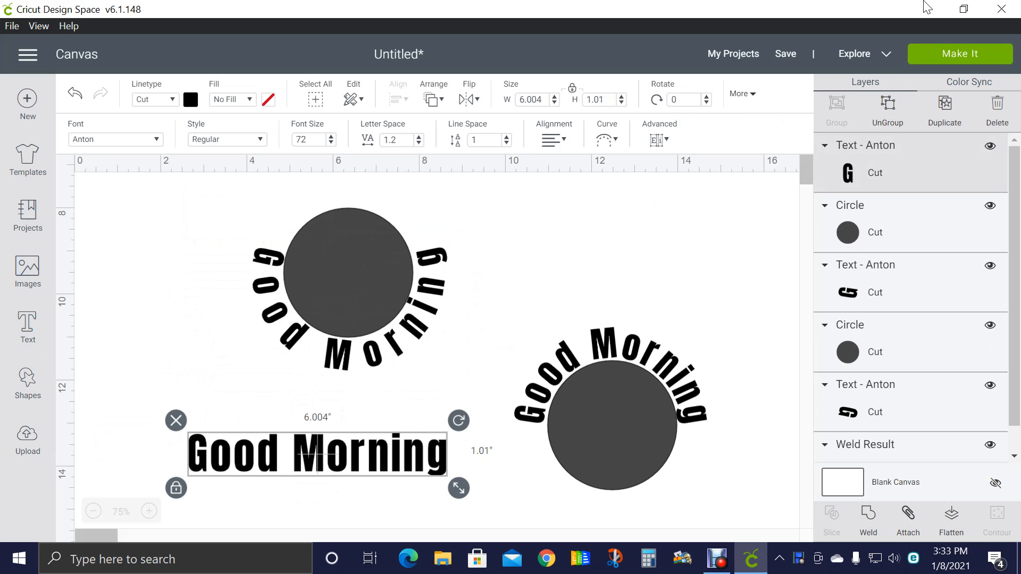
Ungroup the straight "Good Morning" text into single letters, regroup all of them, and move the group slightly lower
{"action": "left_click", "coordinate": [887, 109]}
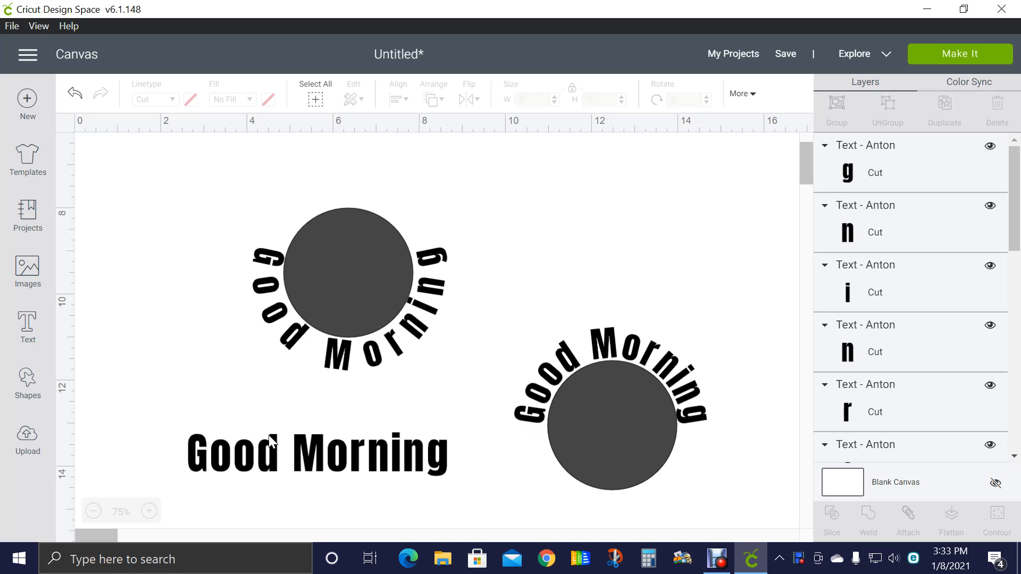
{"action": "left_click_drag", "start_coordinate": [134, 409], "coordinate": [468, 502]}
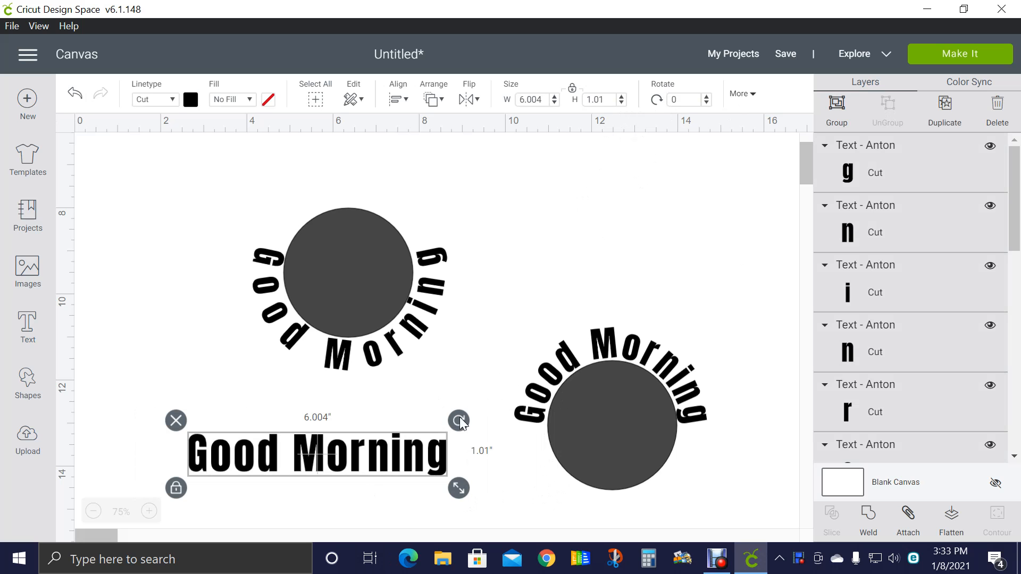
{"action": "left_click", "coordinate": [839, 115]}
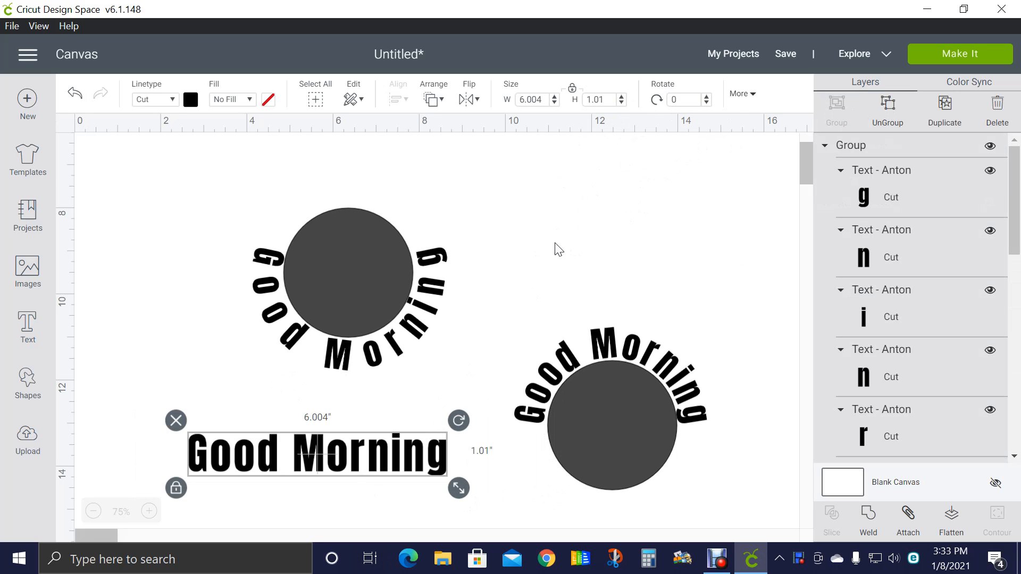
{"action": "left_click_drag", "start_coordinate": [308, 449], "coordinate": [272, 481]}
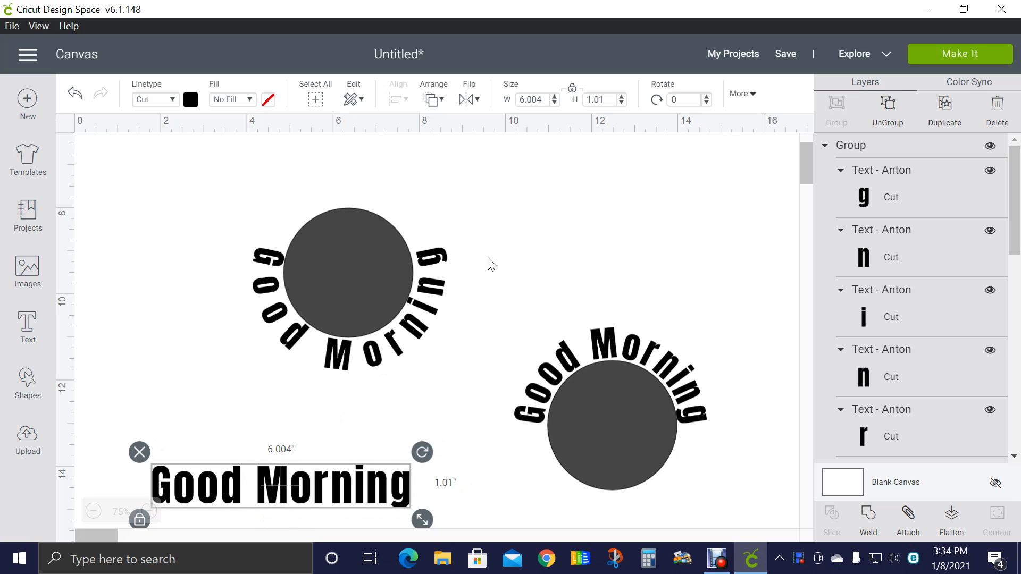
{"action": "left_click", "coordinate": [566, 199]}
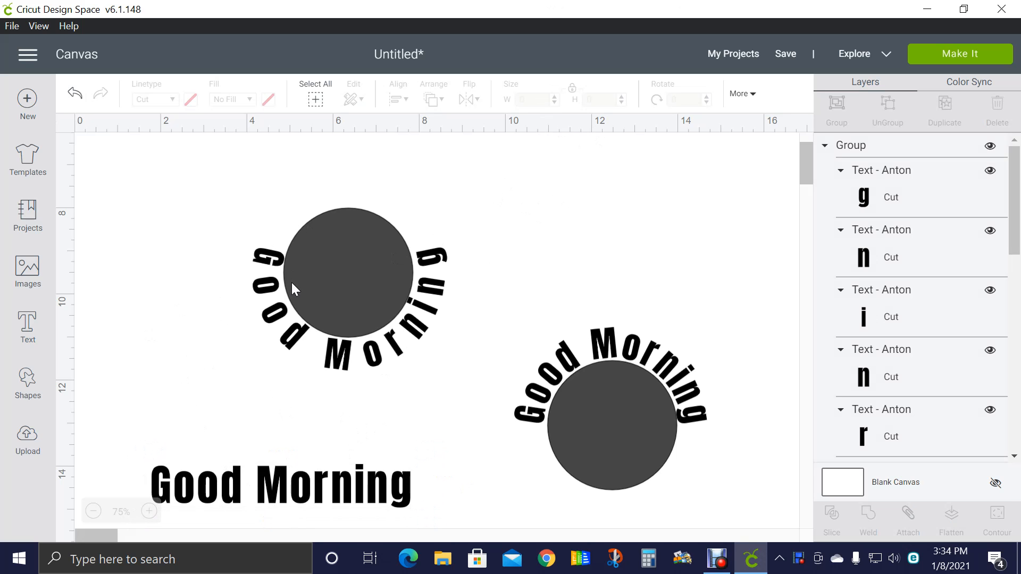
Ungroup the downward-bowed "Good Morning" text into letters and move the "G" closer to the first "o"
{"action": "left_click", "coordinate": [276, 273]}
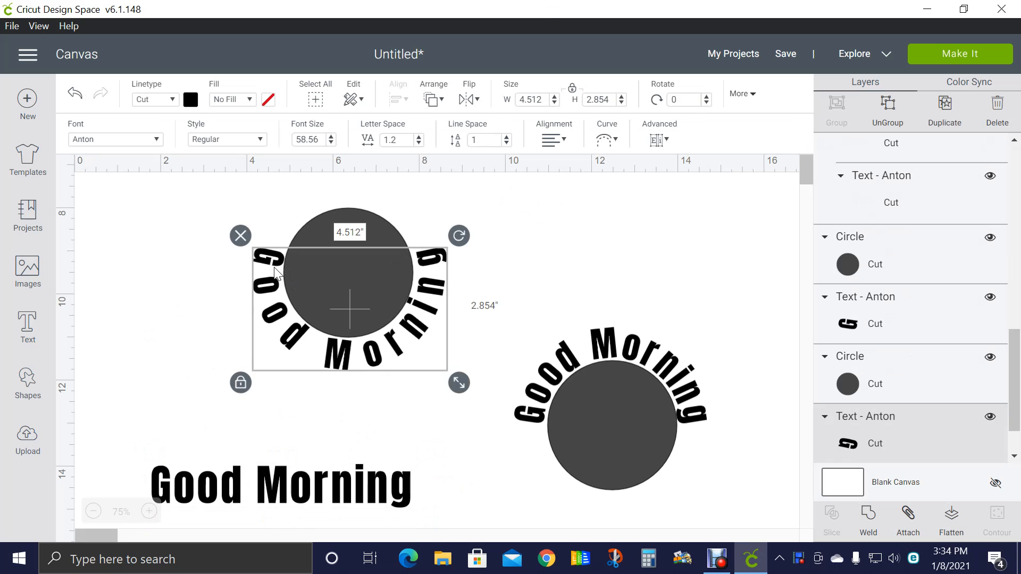
{"action": "left_click", "coordinate": [887, 112]}
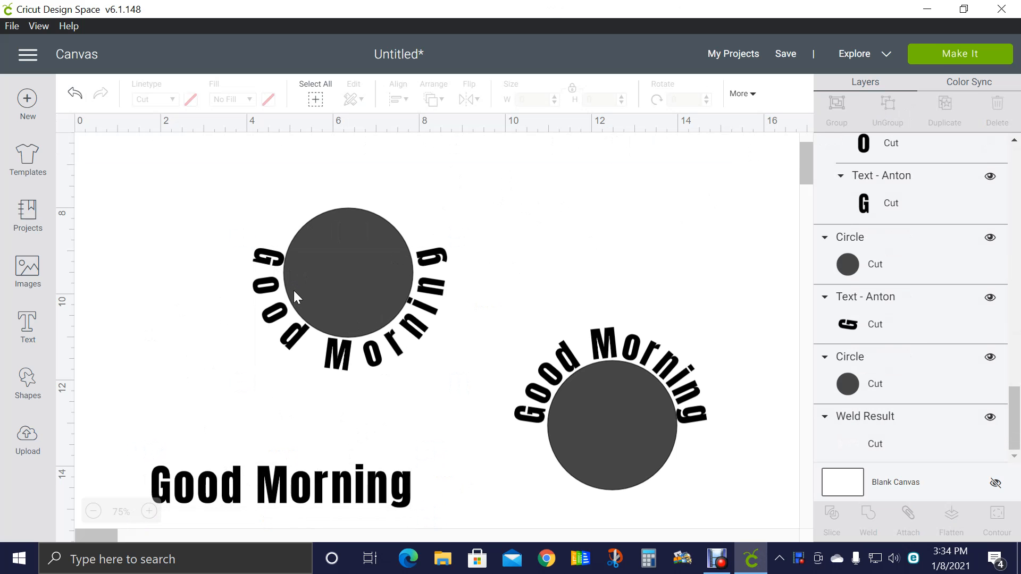
{"action": "left_click", "coordinate": [262, 271]}
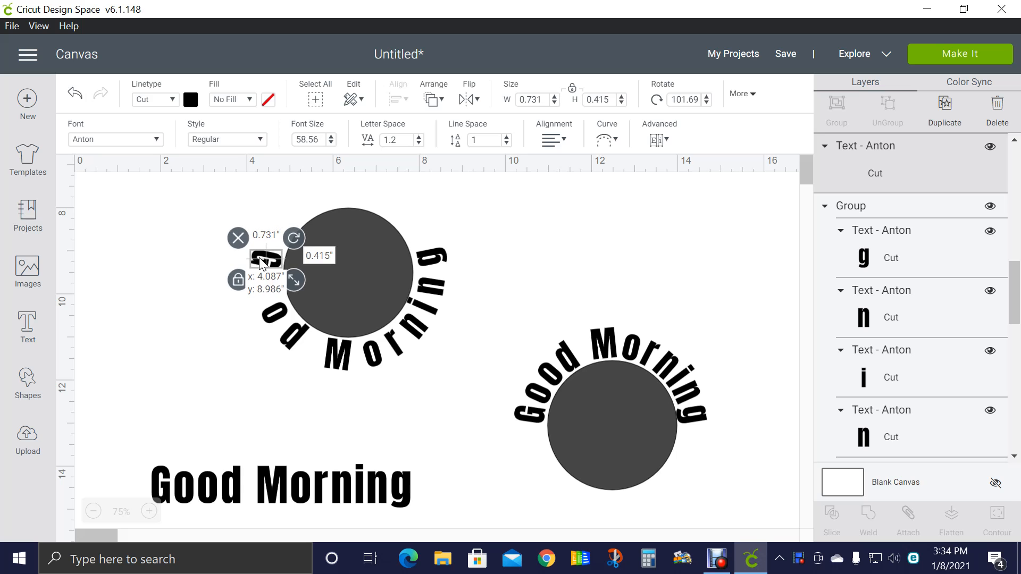
{"action": "left_click_drag", "start_coordinate": [262, 272], "coordinate": [261, 276]}
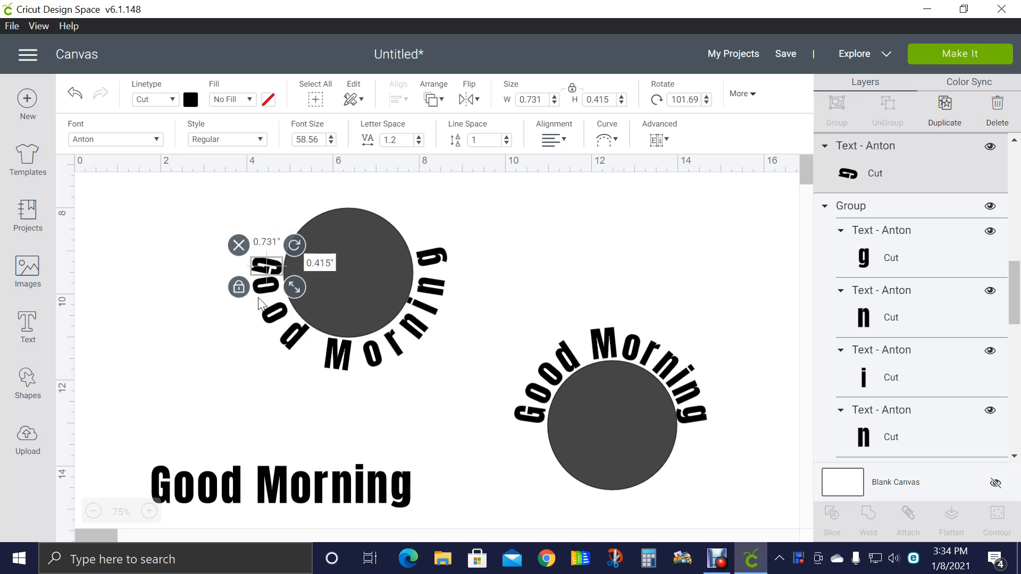
Move the second "o" and the "d" of the bowed "Good" along the circle to close up the letter spacing
{"action": "left_click_drag", "start_coordinate": [269, 313], "coordinate": [271, 315]}
{"action": "left_click_drag", "start_coordinate": [270, 313], "coordinate": [268, 307]}
{"action": "left_click_drag", "start_coordinate": [282, 342], "coordinate": [275, 336]}
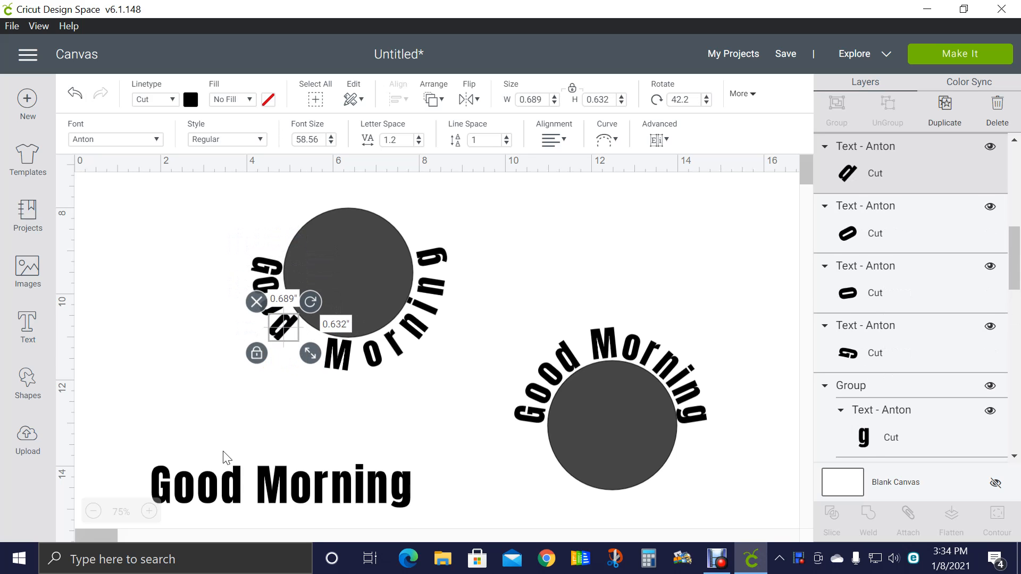
{"action": "left_click", "coordinate": [234, 400]}
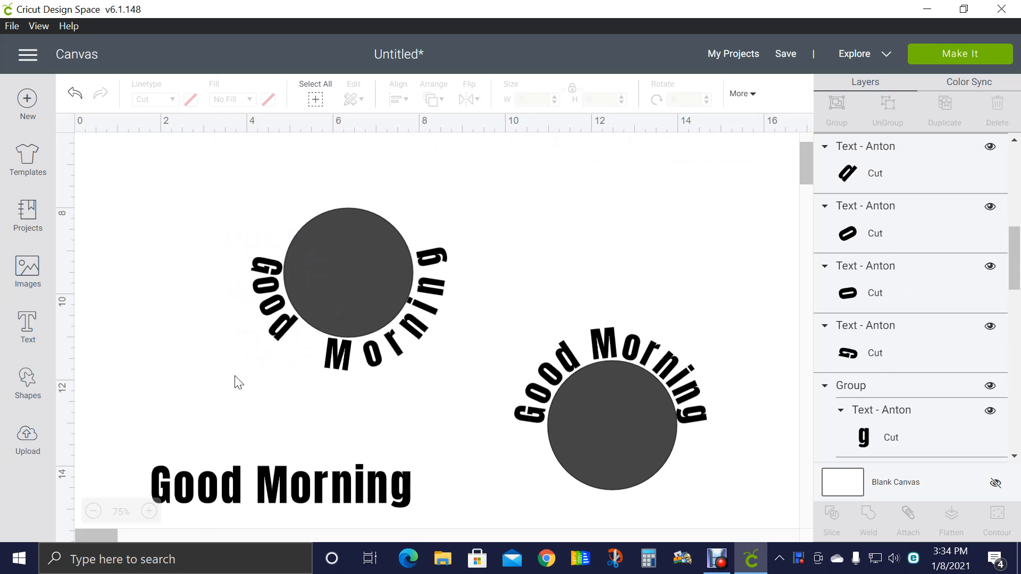
{"action": "left_click_drag", "start_coordinate": [282, 336], "coordinate": [279, 334]}
{"action": "left_click", "coordinate": [142, 337]}
Move the circle out of the downward-bowed "Good Morning" letters and delete it
{"action": "left_click_drag", "start_coordinate": [346, 290], "coordinate": [584, 282]}
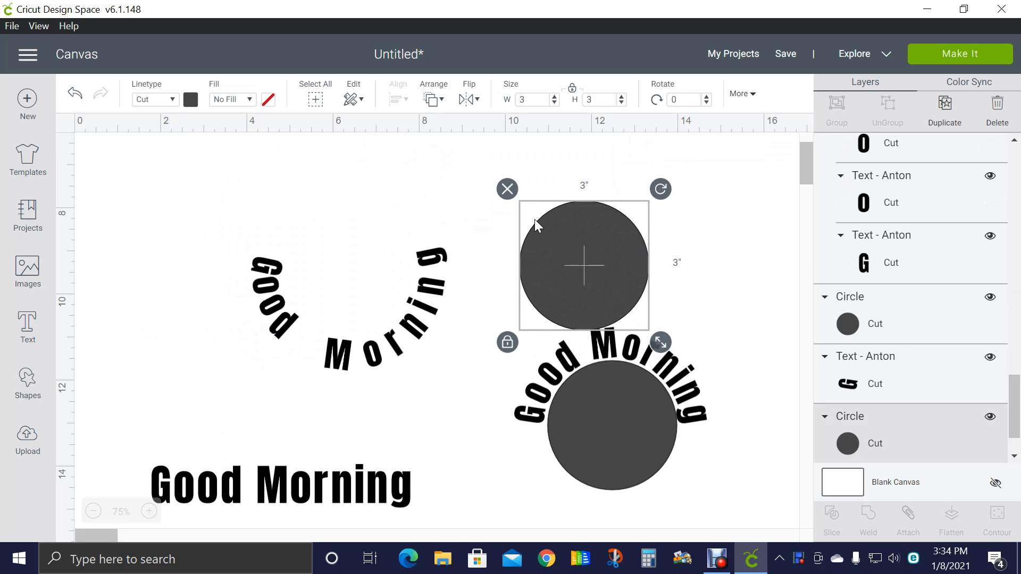
{"action": "left_click", "coordinate": [503, 190]}
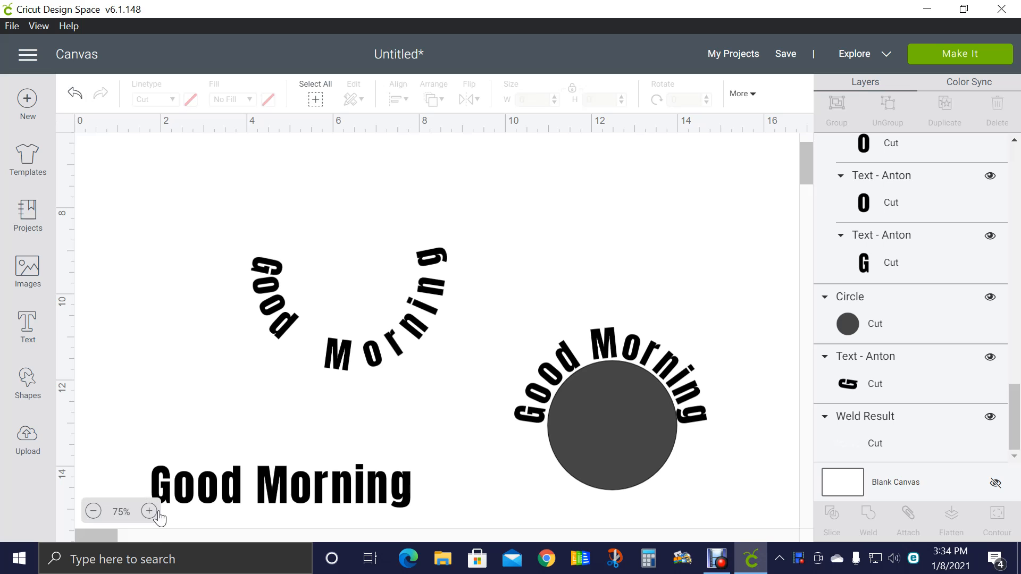